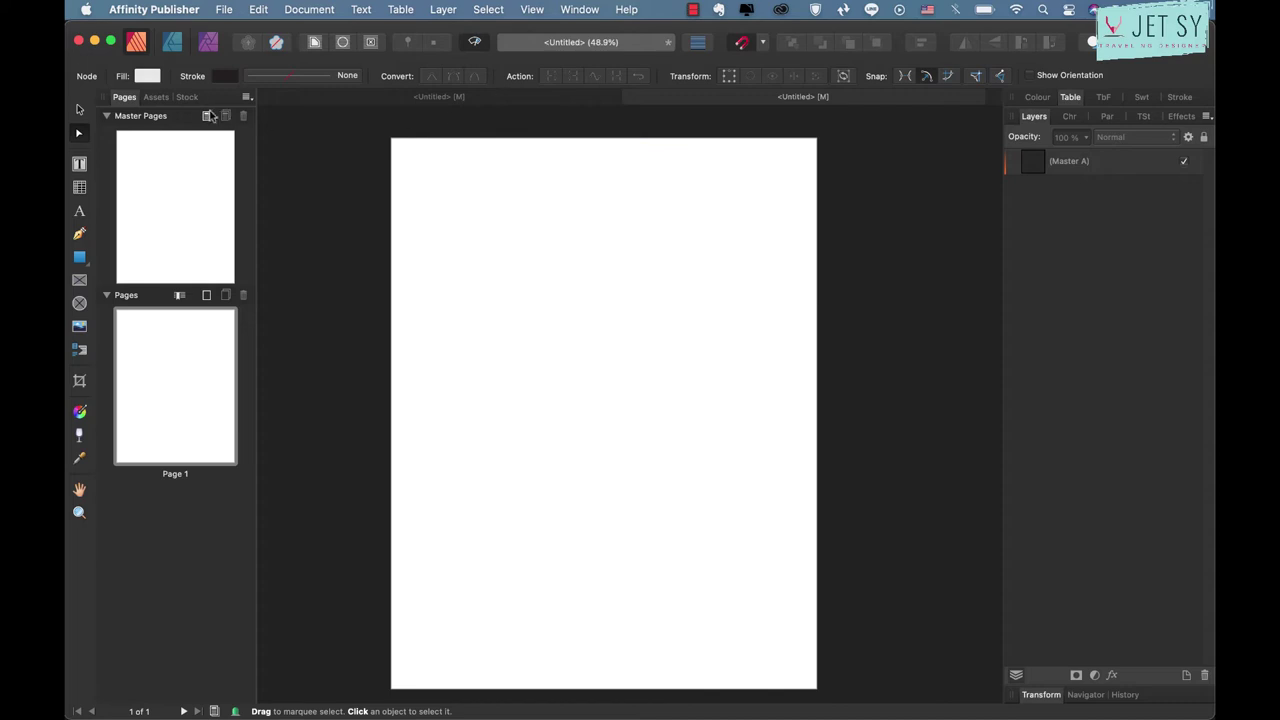
# - Search Unsplash stock photos for 'plants' and pick the dark leafy plant photo
pyautogui.click(188, 98)
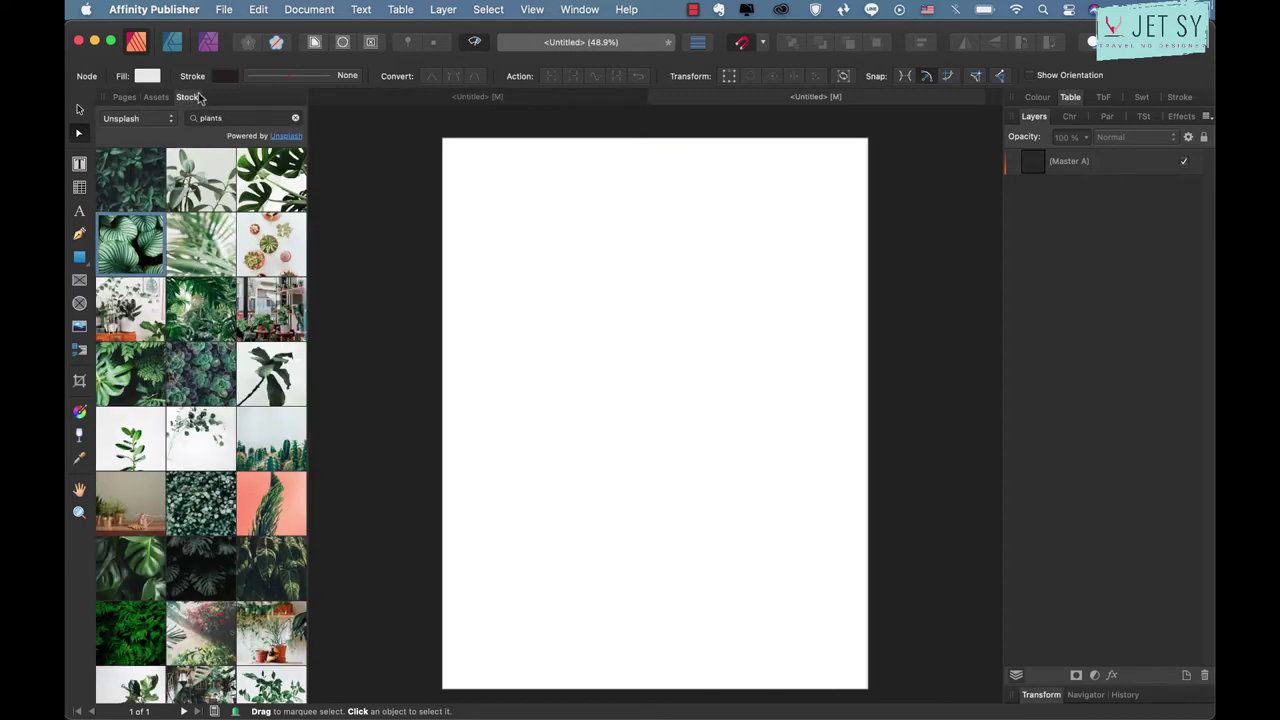
pyautogui.click(528, 11)
pyautogui.moveTo(610, 376)
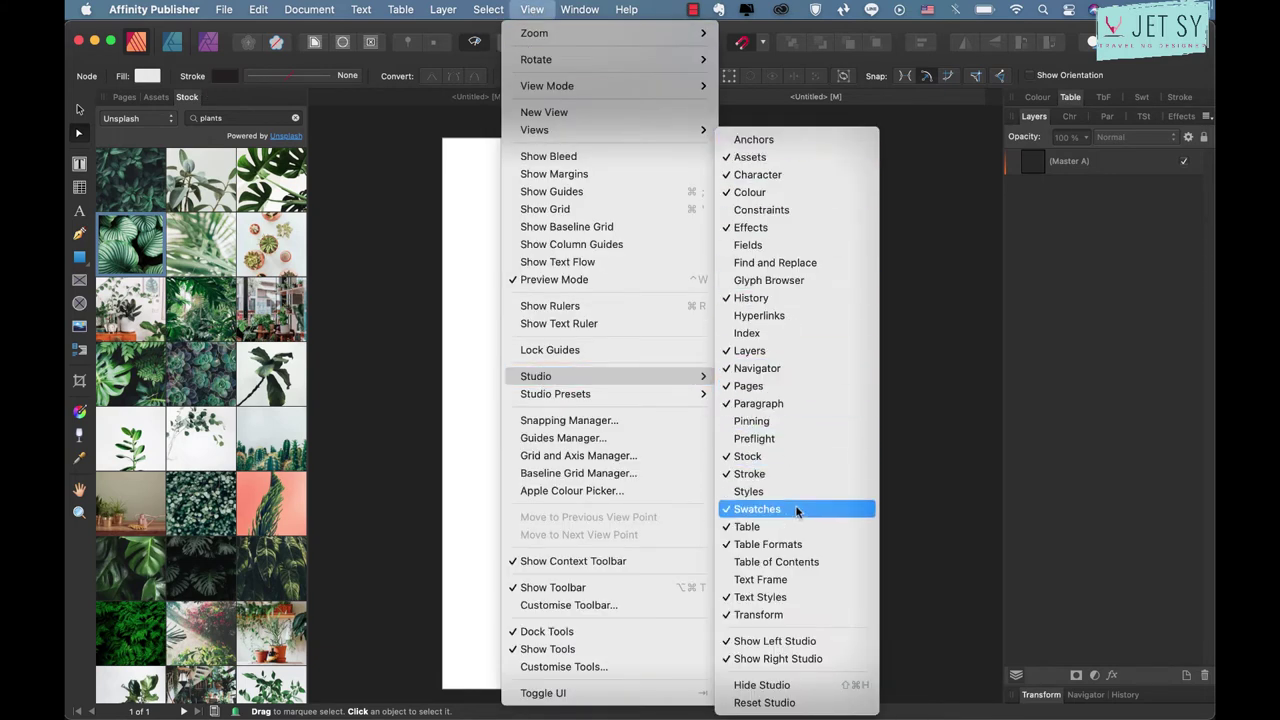
pyautogui.click(130, 118)
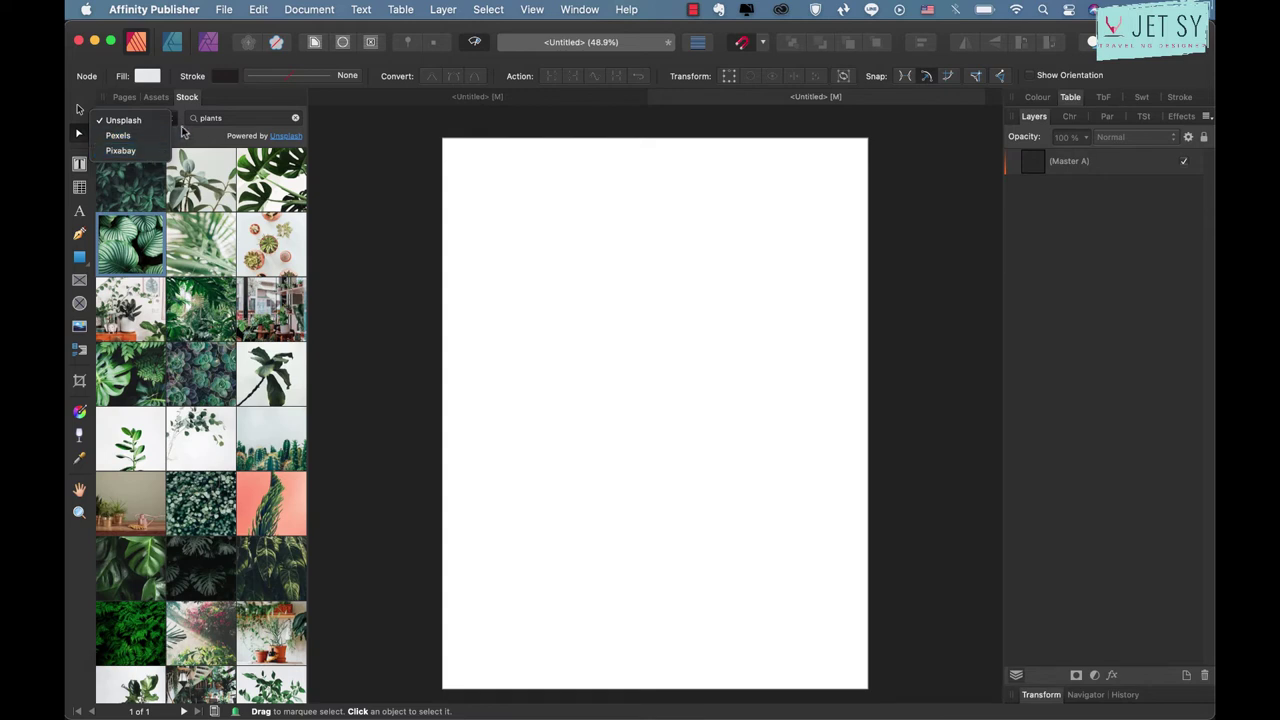
pyautogui.click(183, 130)
pyautogui.doubleClick(224, 120)
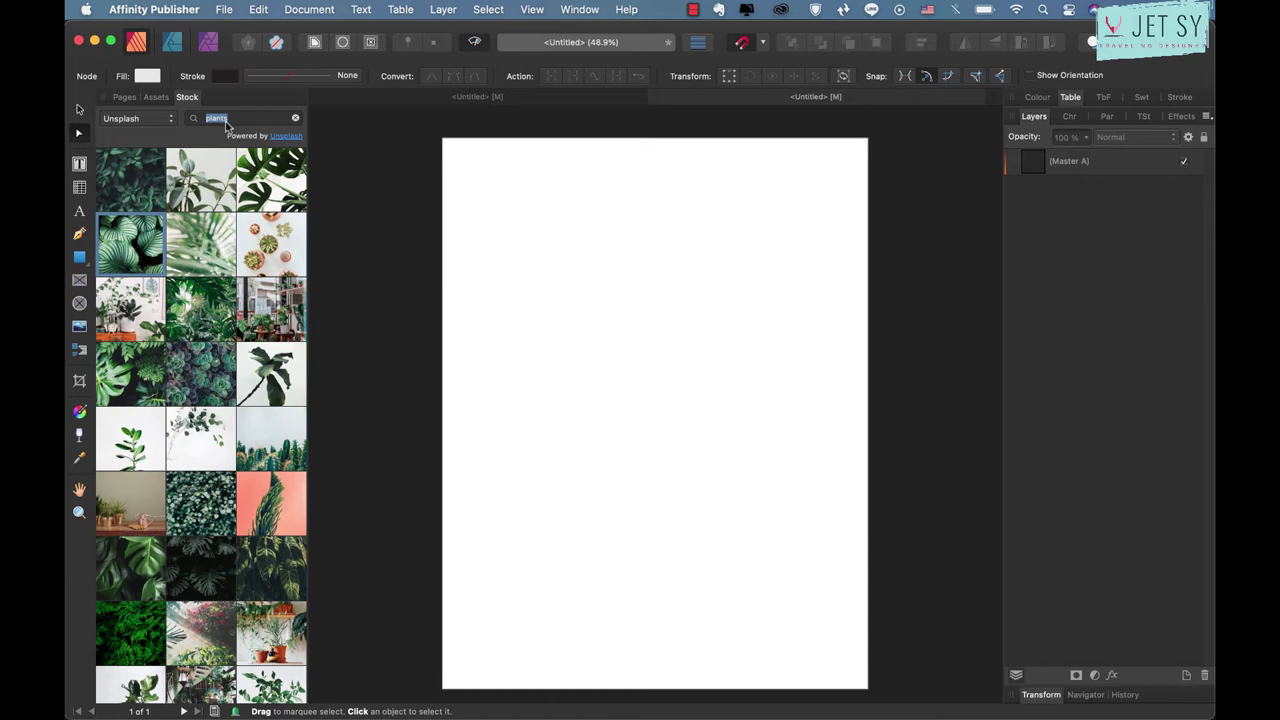
pyautogui.click(124, 176)
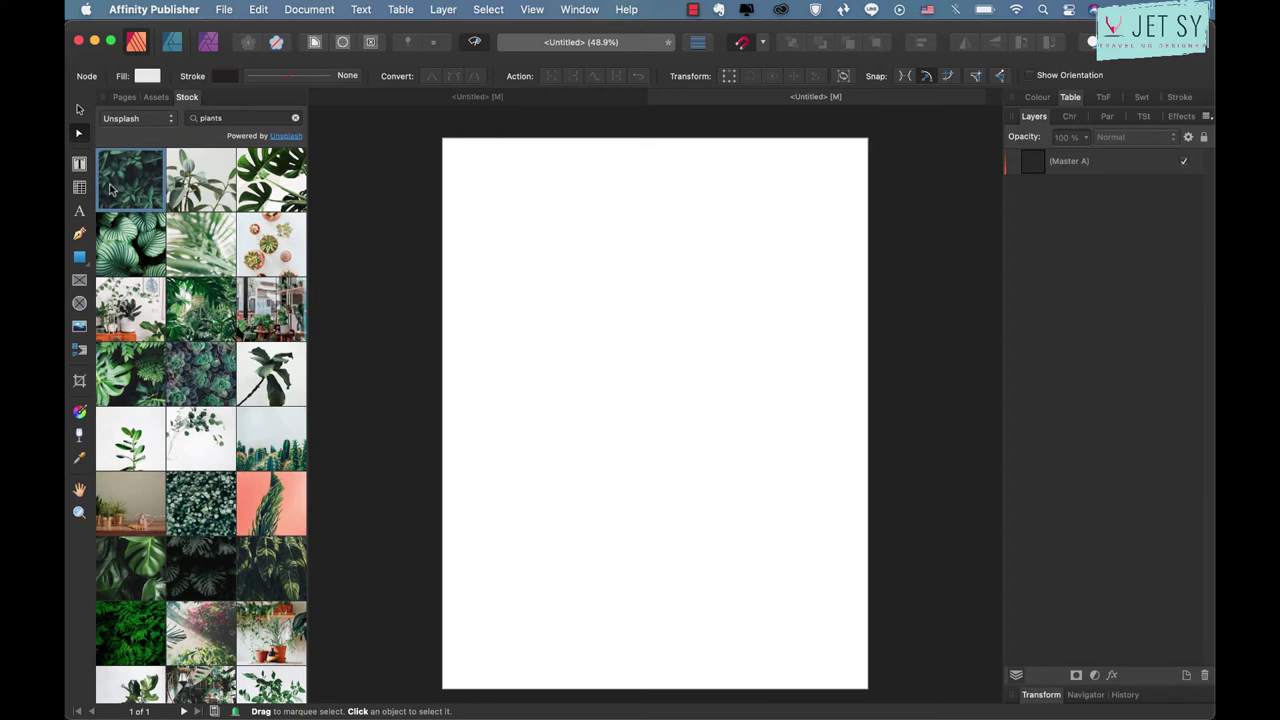
# - Place the dark leaf photo on the page and stretch it to cover the page edge to edge
pyautogui.moveTo(112, 190); pyautogui.dragTo(511, 288)
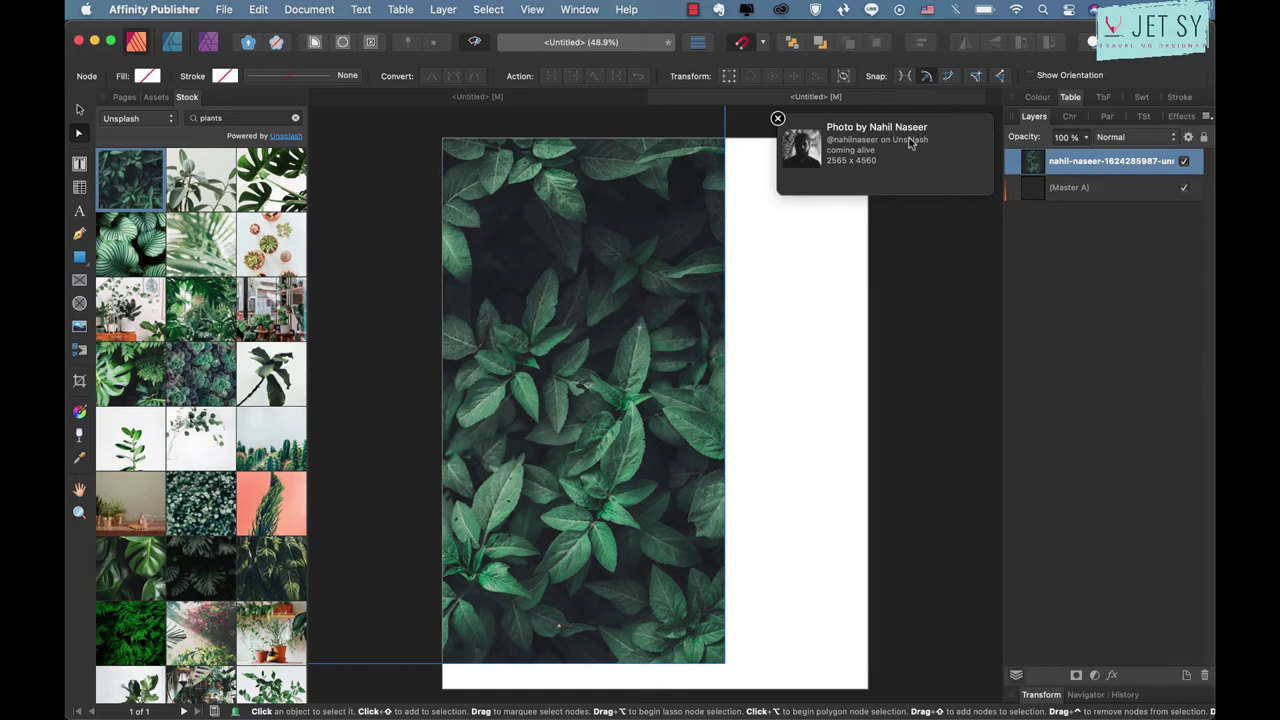
pyautogui.click(777, 119)
pyautogui.moveTo(590, 241); pyautogui.dragTo(797, 265)
pyautogui.moveTo(631, 276); pyautogui.dragTo(750, 332)
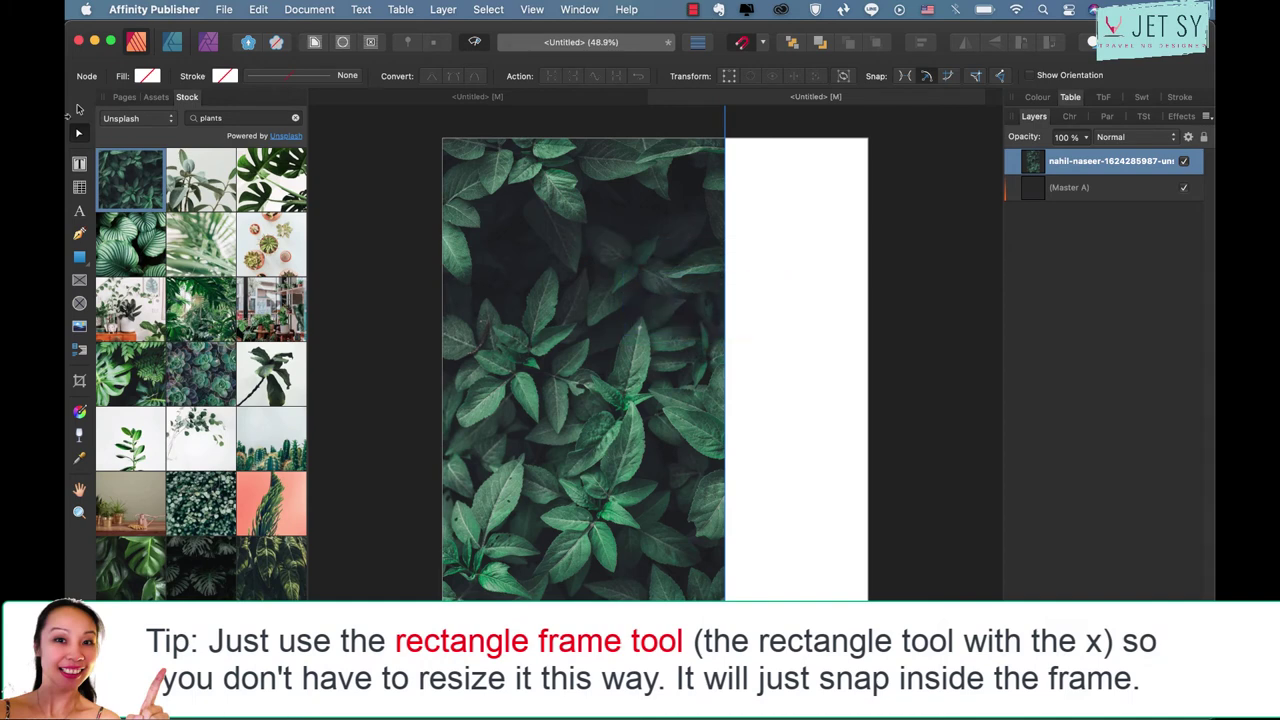
pyautogui.click(566, 306)
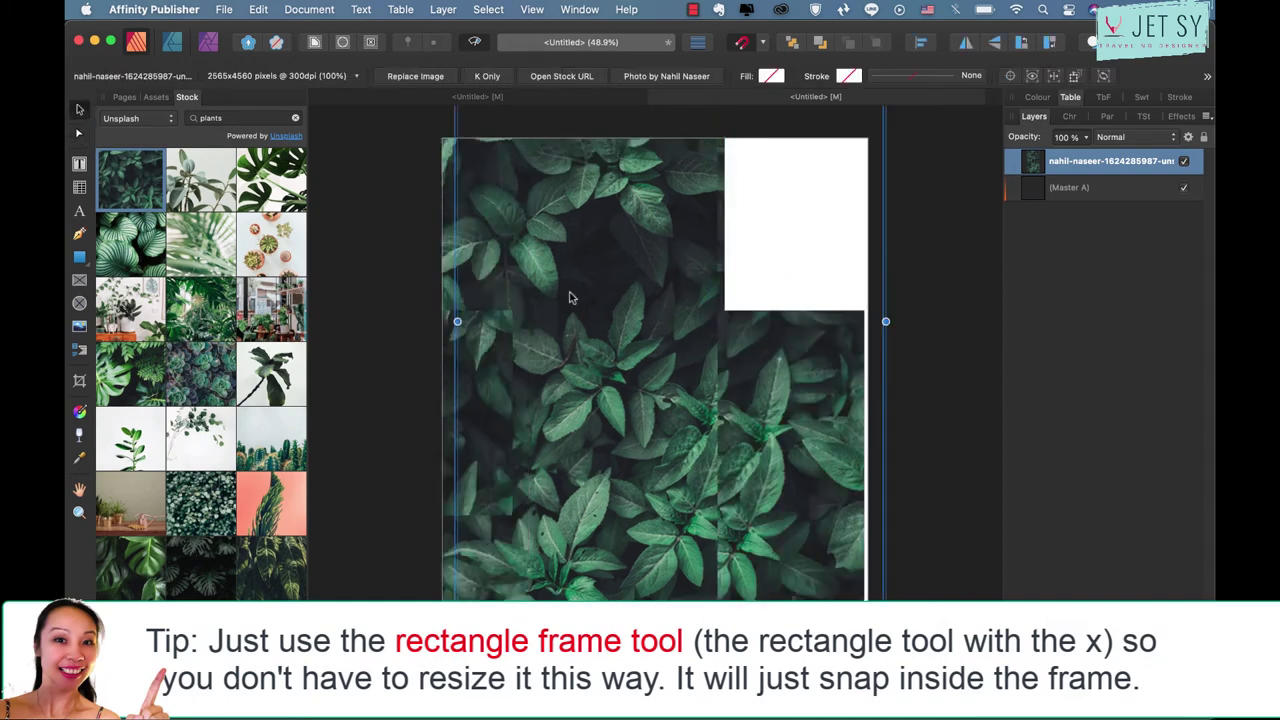
pyautogui.moveTo(571, 294); pyautogui.dragTo(668, 316)
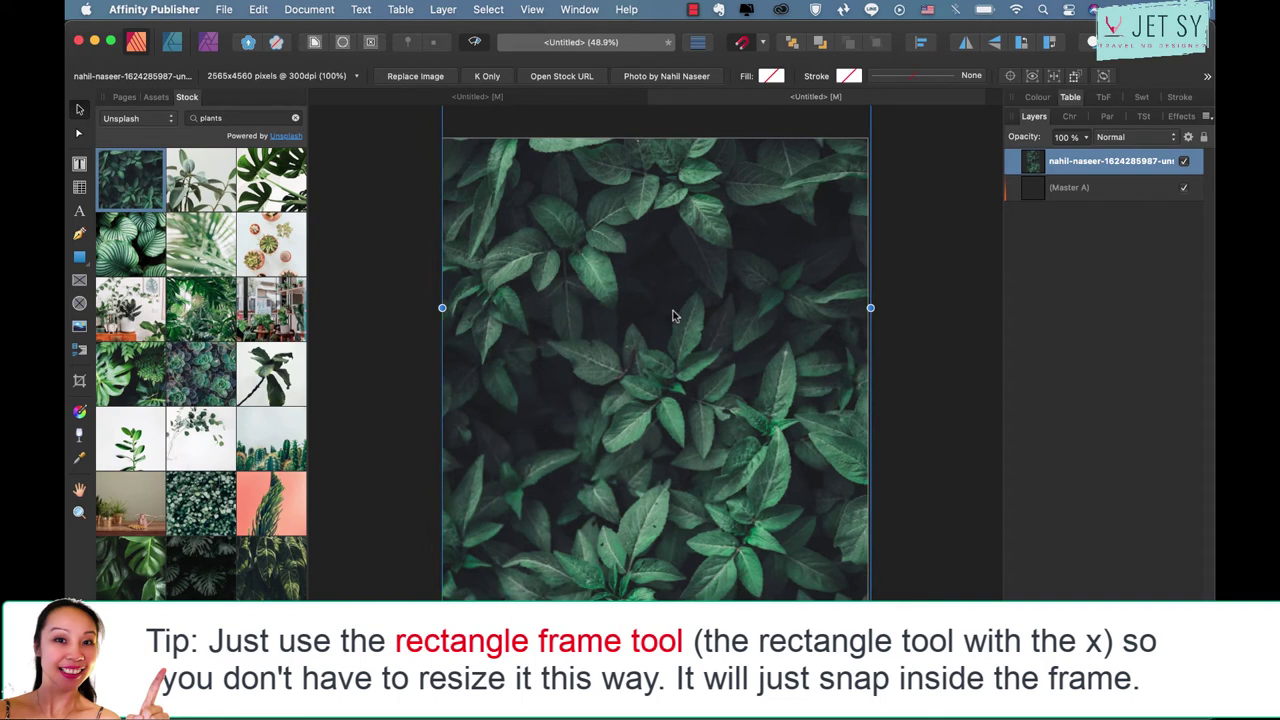
pyautogui.scroll(3, 788, 265)
pyautogui.moveTo(874, 244); pyautogui.dragTo(912, 465)
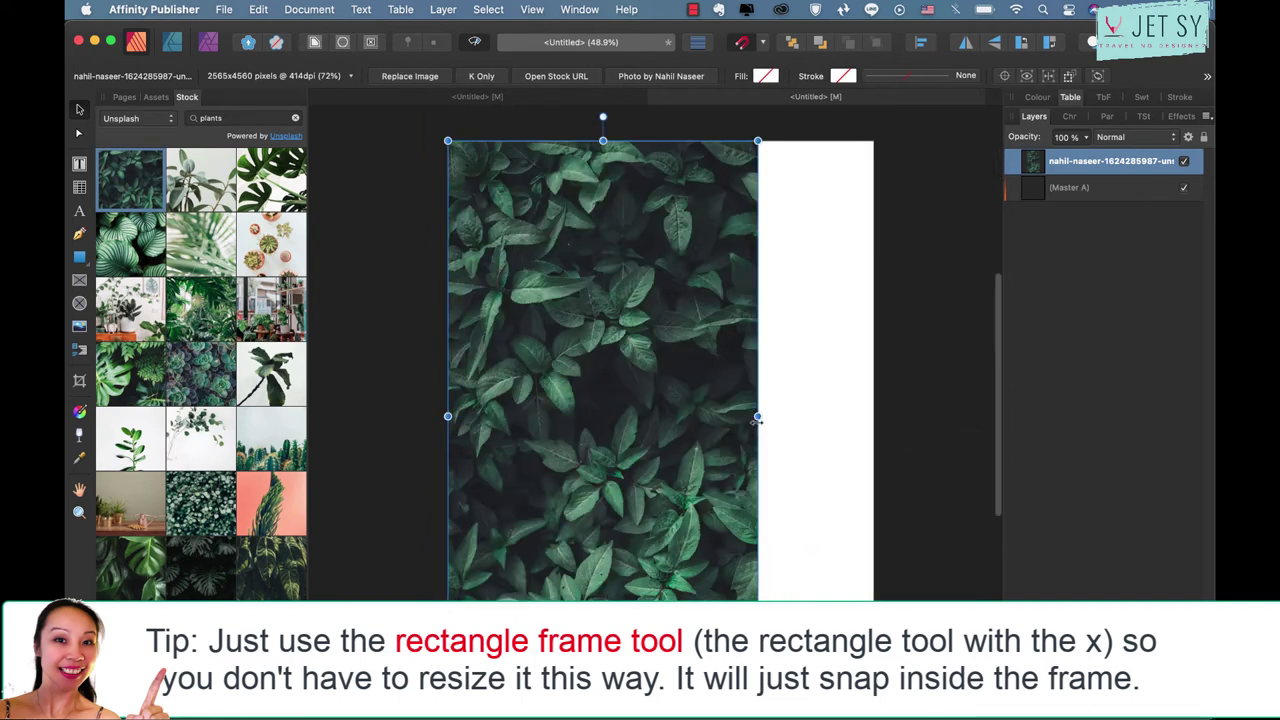
pyautogui.moveTo(912, 465); pyautogui.dragTo(872, 425)
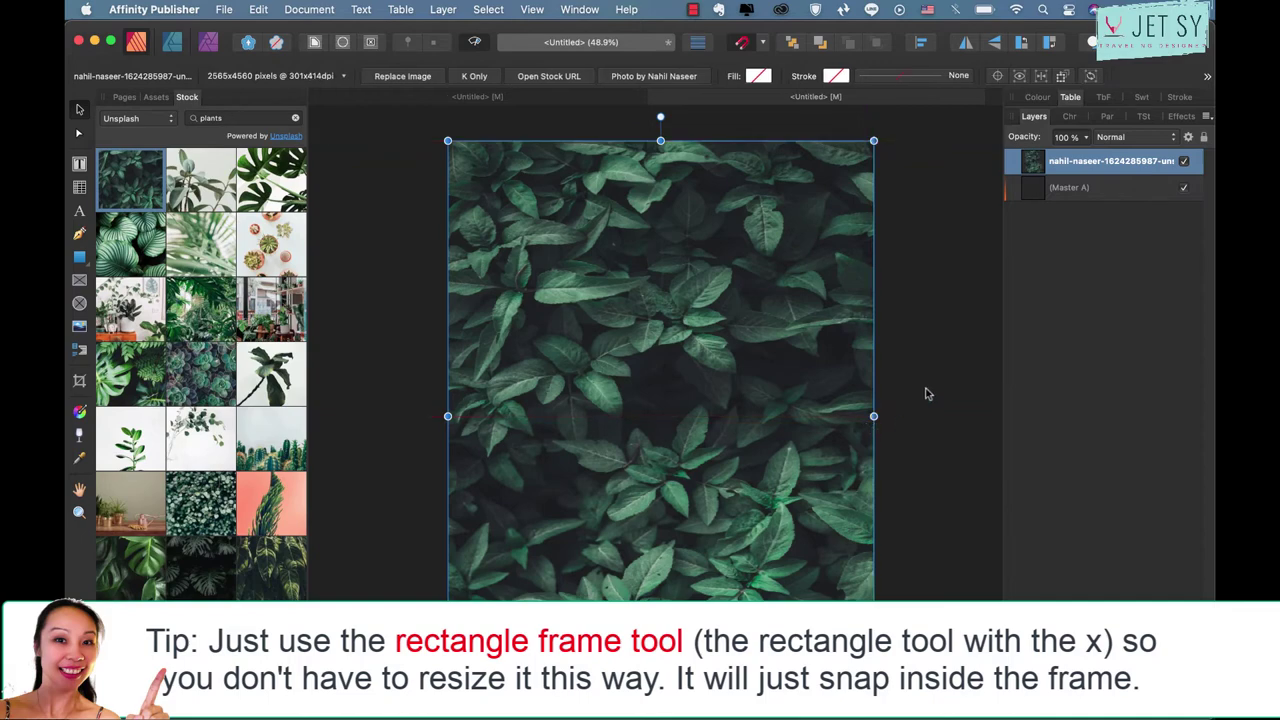
pyautogui.click(925, 394)
pyautogui.scroll(-2, 925, 394)
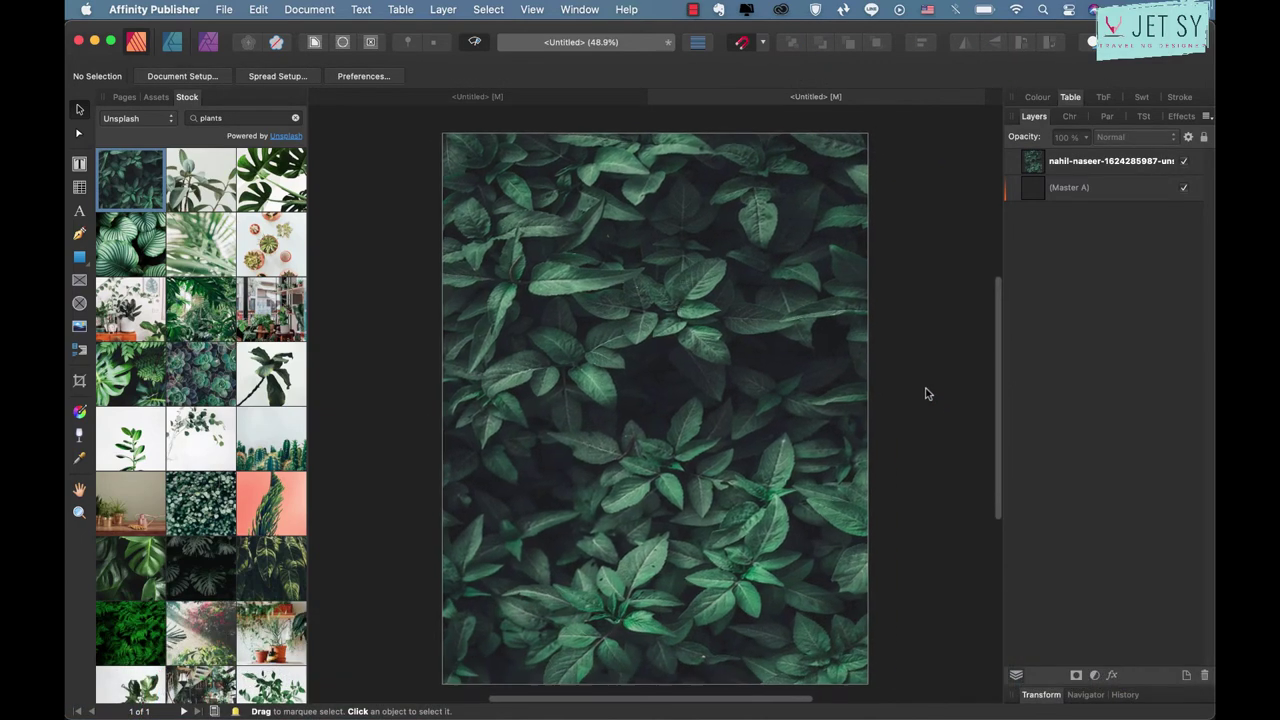
# - Add a large centre-aligned 'JANUARY' artistic text heading near the page top
pyautogui.click(81, 212)
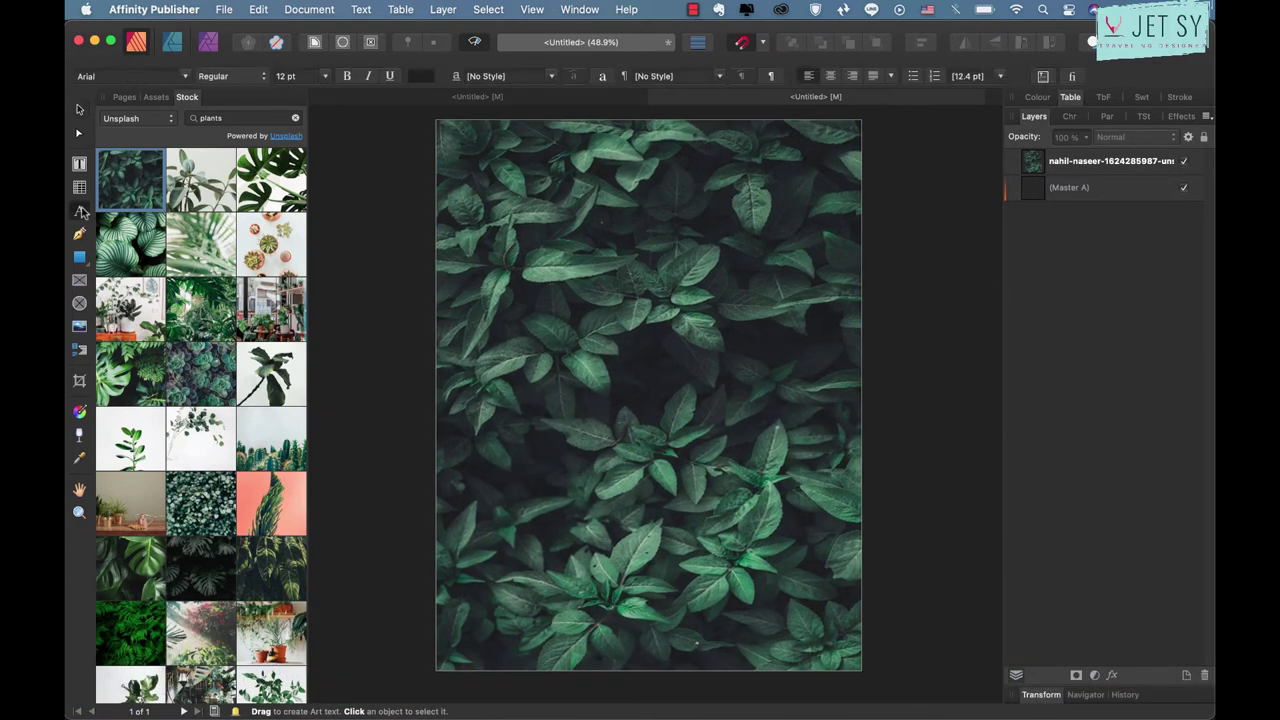
pyautogui.click(481, 160)
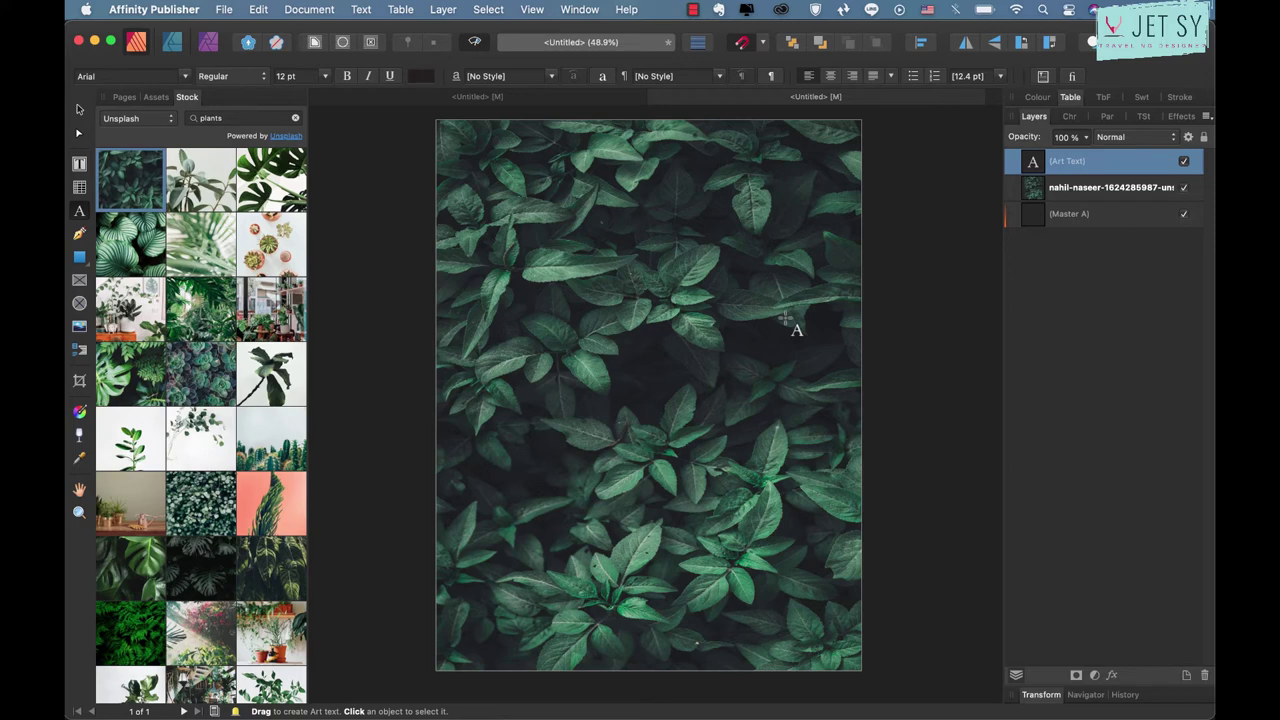
pyautogui.write('JANUARY')
pyautogui.moveTo(786, 213); pyautogui.dragTo(739, 196)
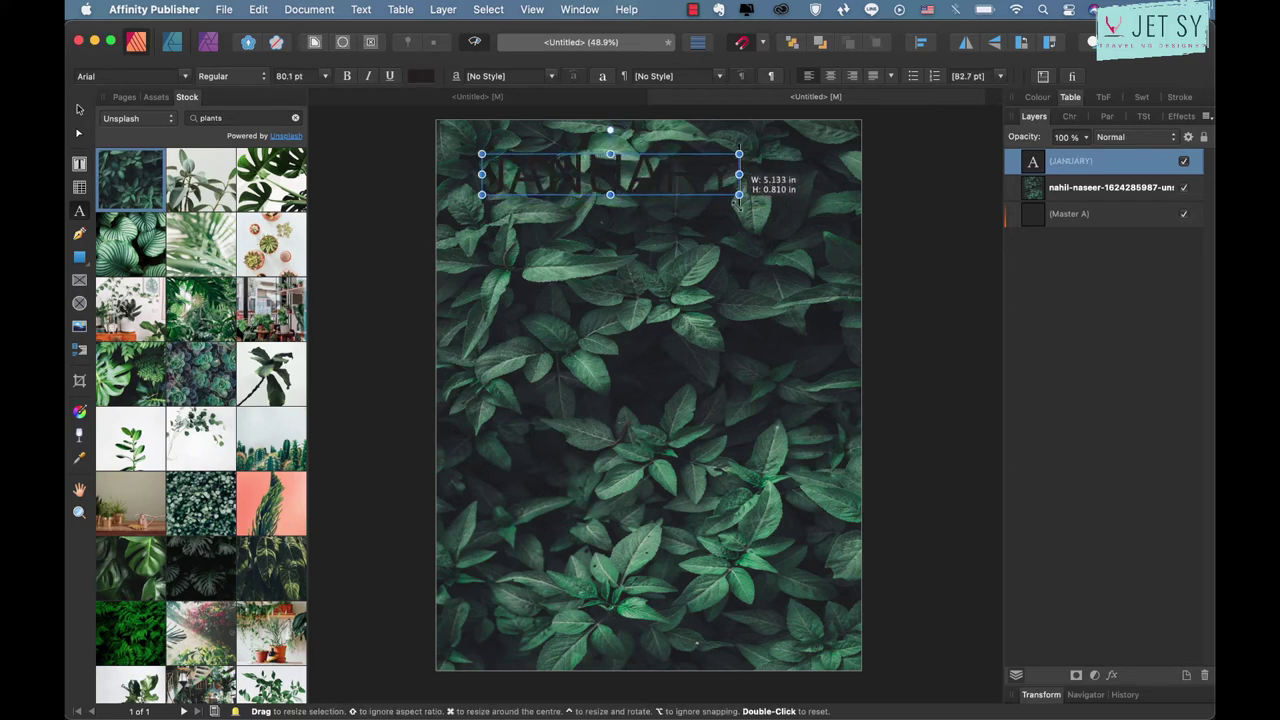
pyautogui.doubleClick(680, 174)
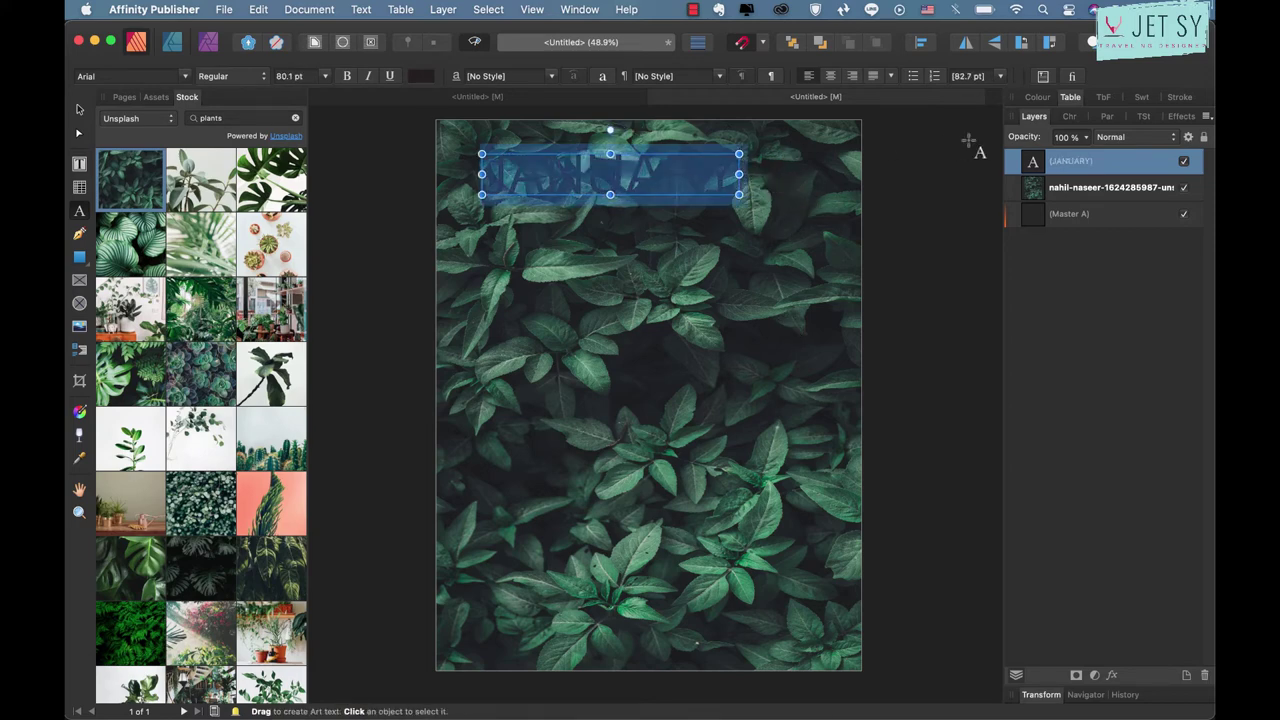
pyautogui.click(831, 77)
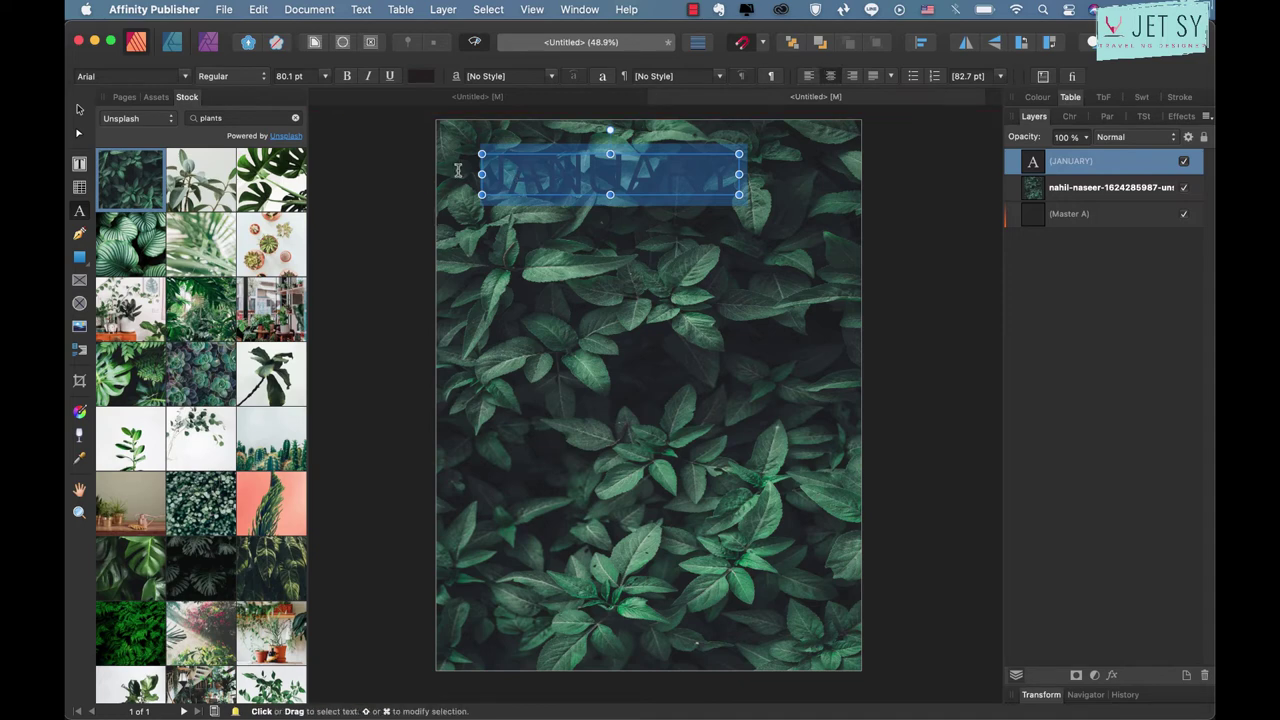
# - Set the heading font to Autography and its colour to white
pyautogui.click(184, 76)
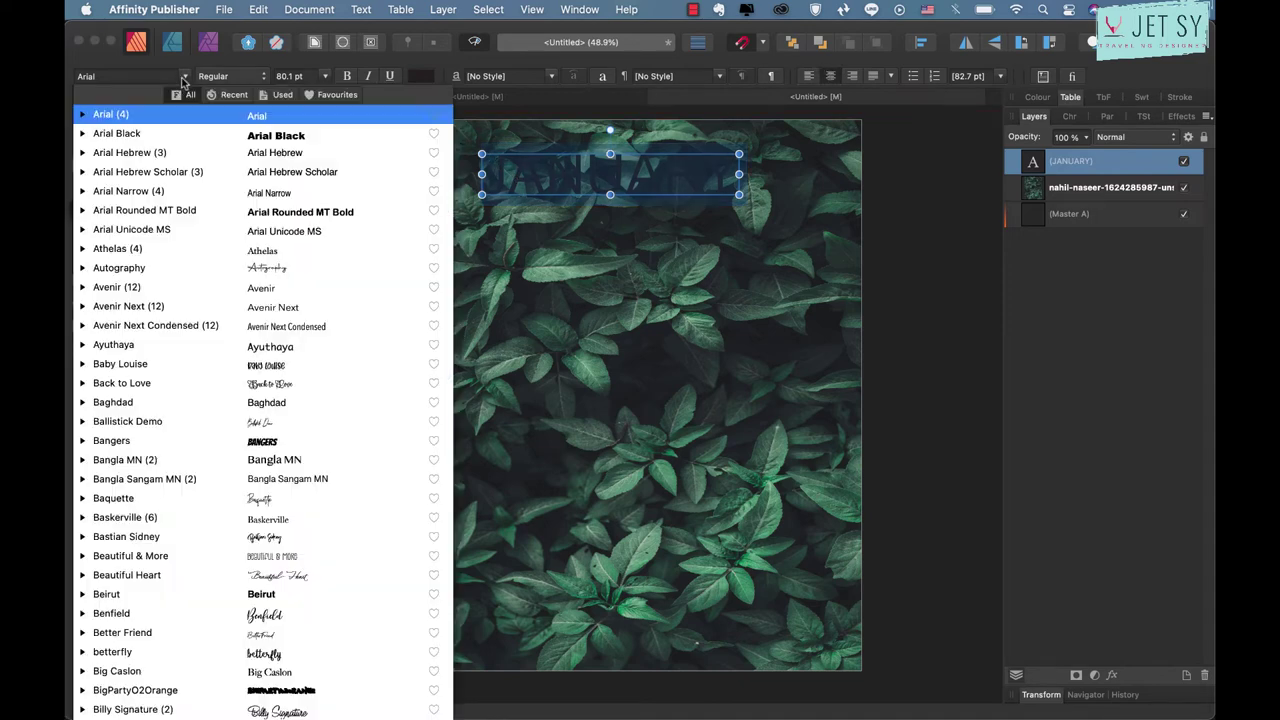
pyautogui.click(215, 268)
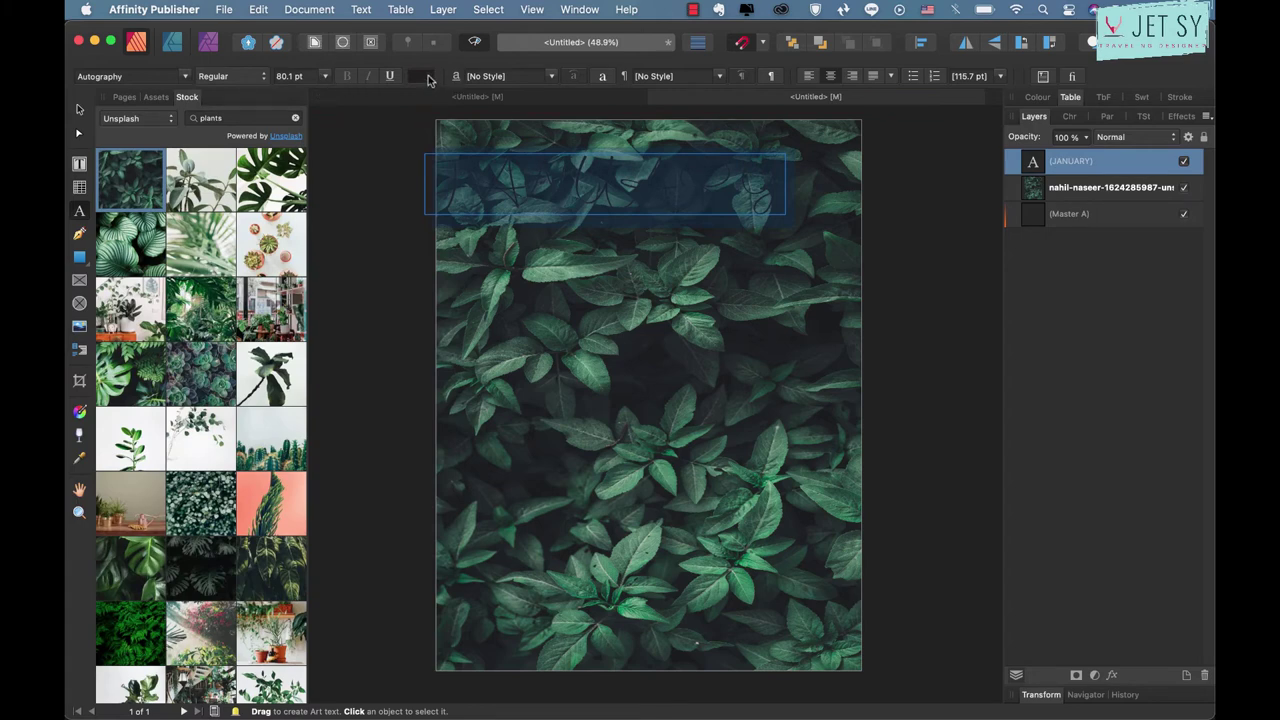
pyautogui.press('Escape')
pyautogui.click(421, 77)
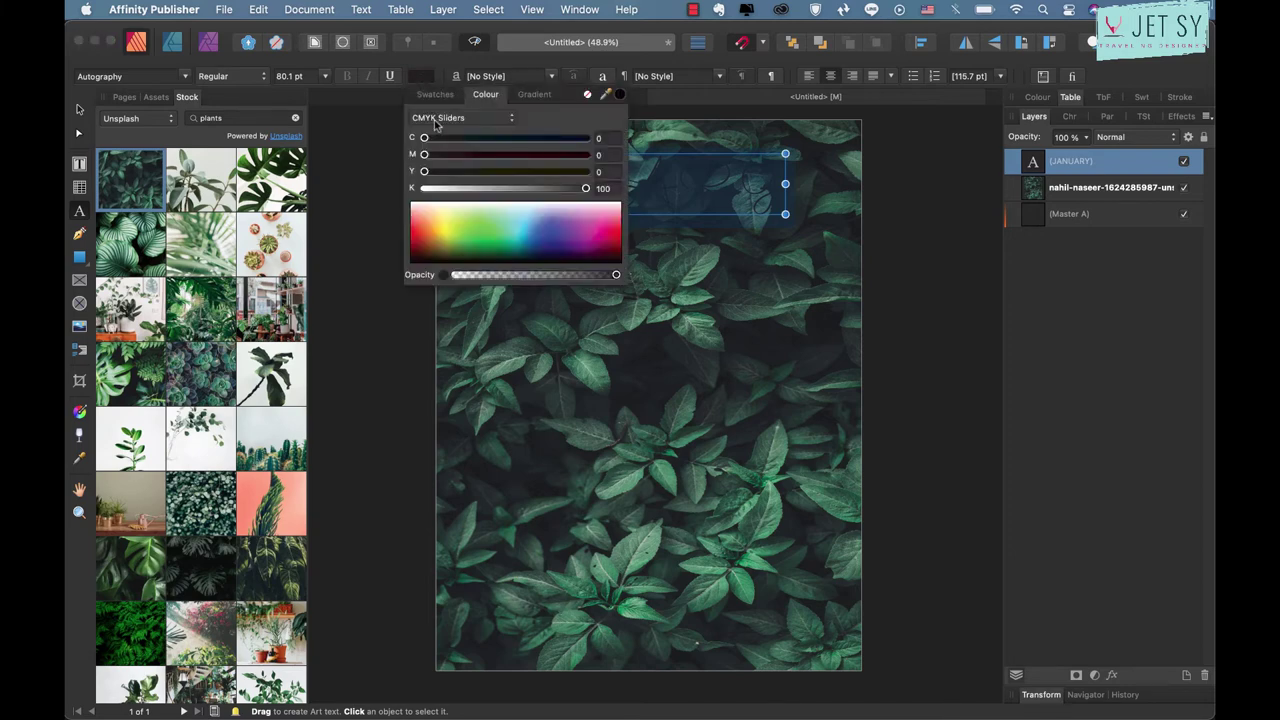
pyautogui.moveTo(586, 188); pyautogui.dragTo(415, 188)
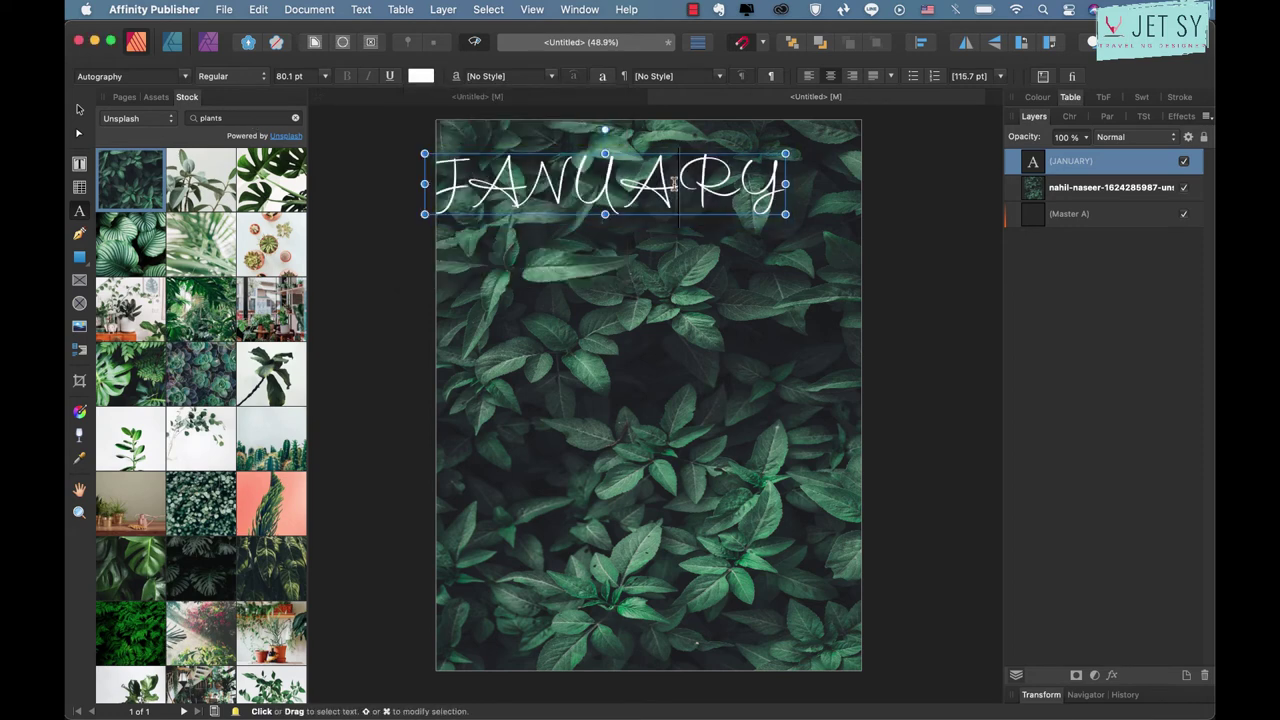
# - Retype the heading as 'January', then shrink it and centre it on the page
pyautogui.moveTo(675, 183); pyautogui.dragTo(672, 185)
pyautogui.write('Janu')
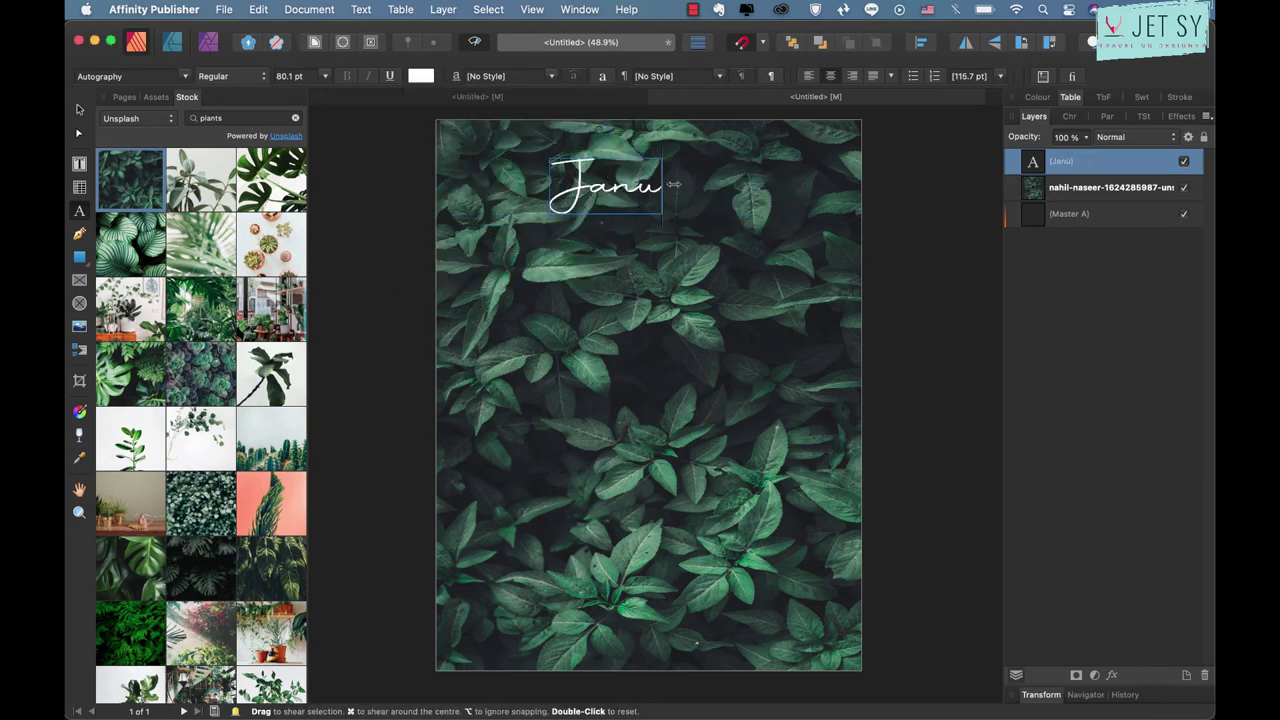
pyautogui.write('ary')
pyautogui.press('Escape')
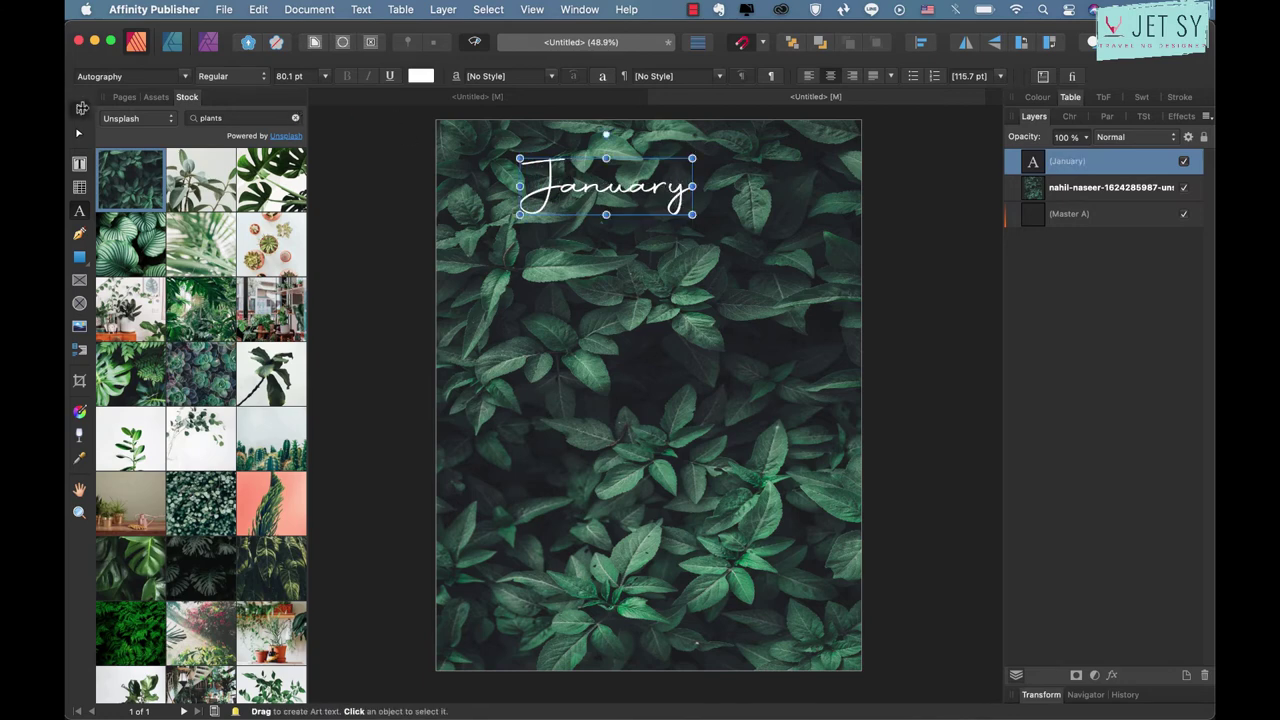
pyautogui.click(80, 108)
pyautogui.moveTo(692, 214)
pyautogui.mouseDown()
pyautogui.moveTo(649, 201)
pyautogui.moveTo(698, 171)
pyautogui.mouseUp()
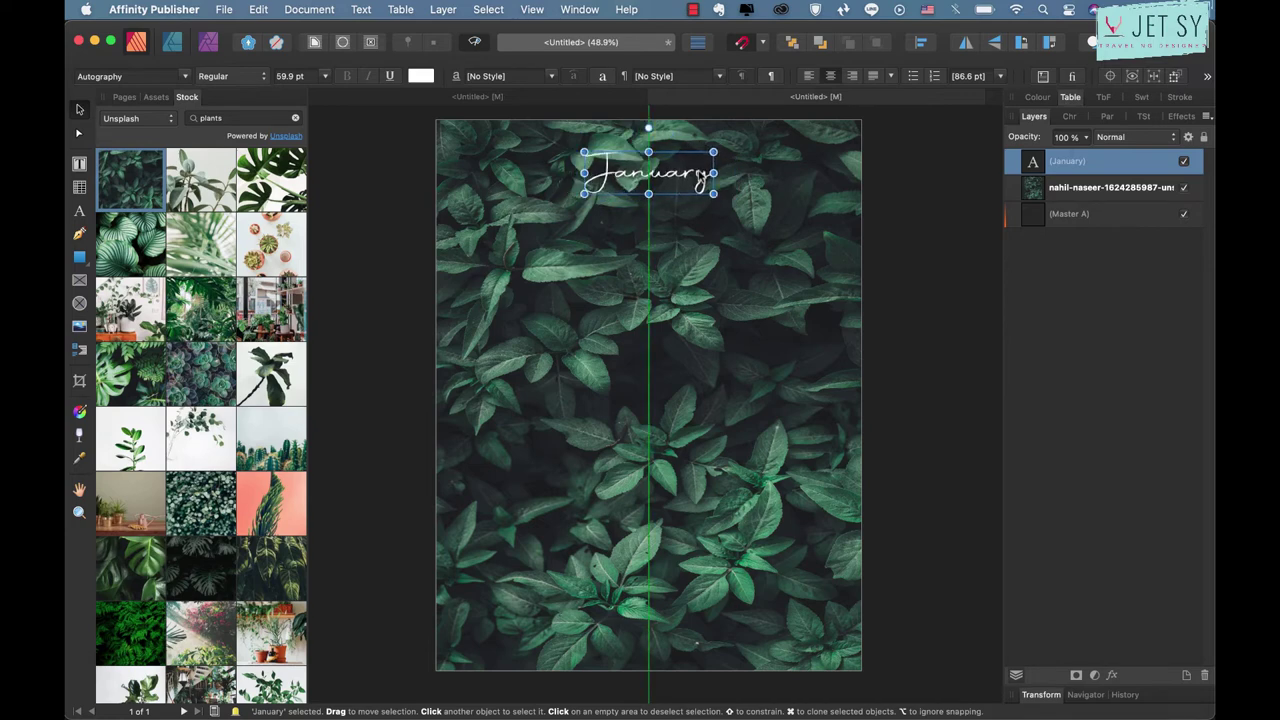
pyautogui.moveTo(698, 171); pyautogui.dragTo(698, 171)
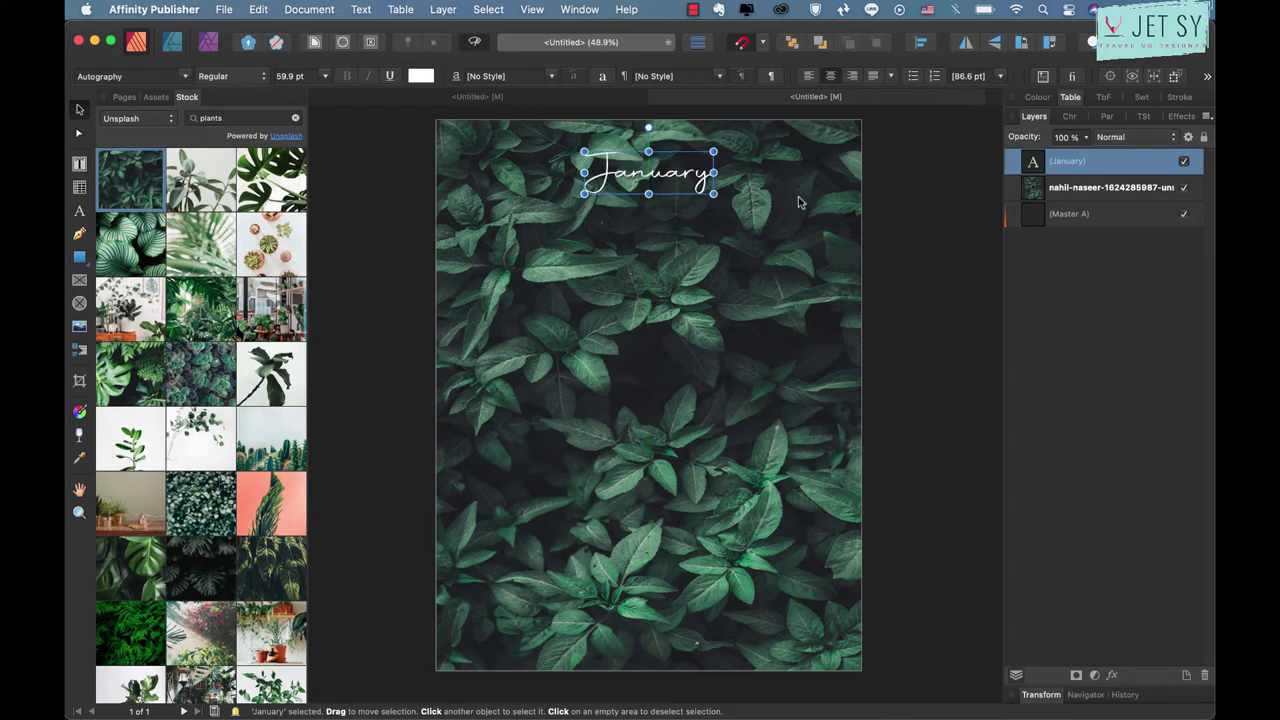
pyautogui.click(880, 229)
pyautogui.press('t')
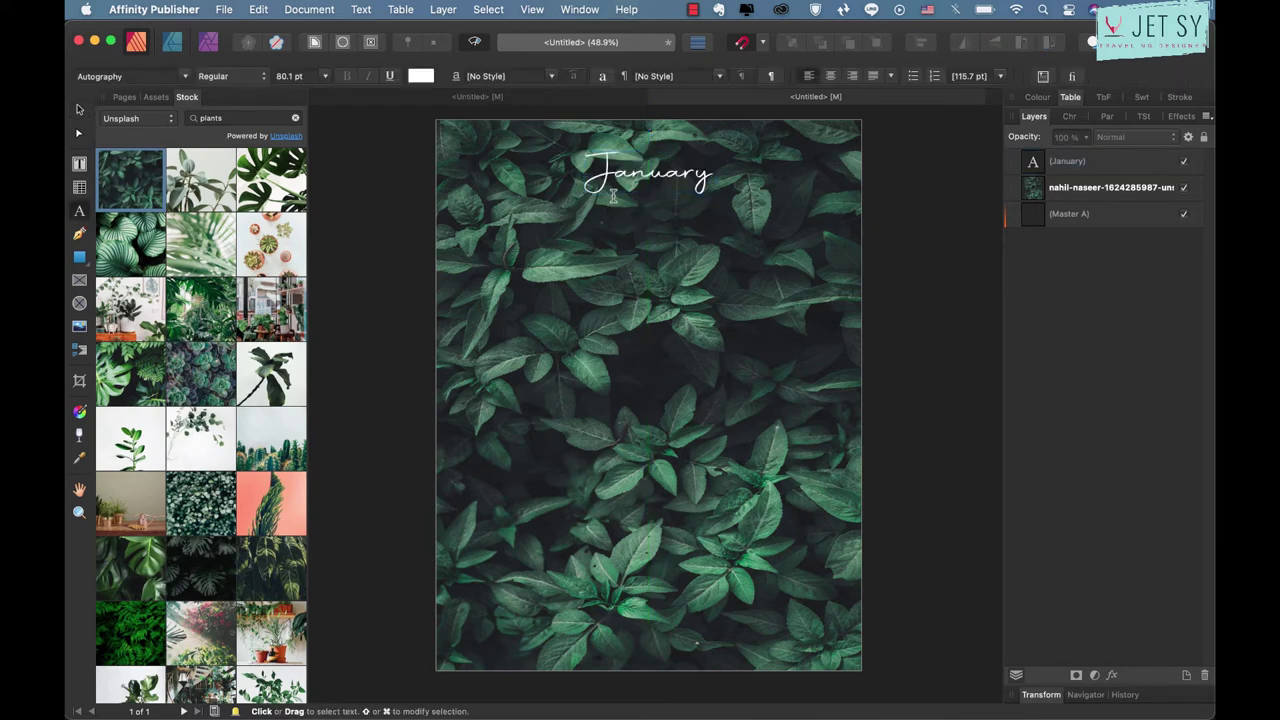
pyautogui.click(612, 195)
# - Type '2022' on a new line beneath January and set it in Arial
pyautogui.click(640, 290)
pyautogui.click(612, 228)
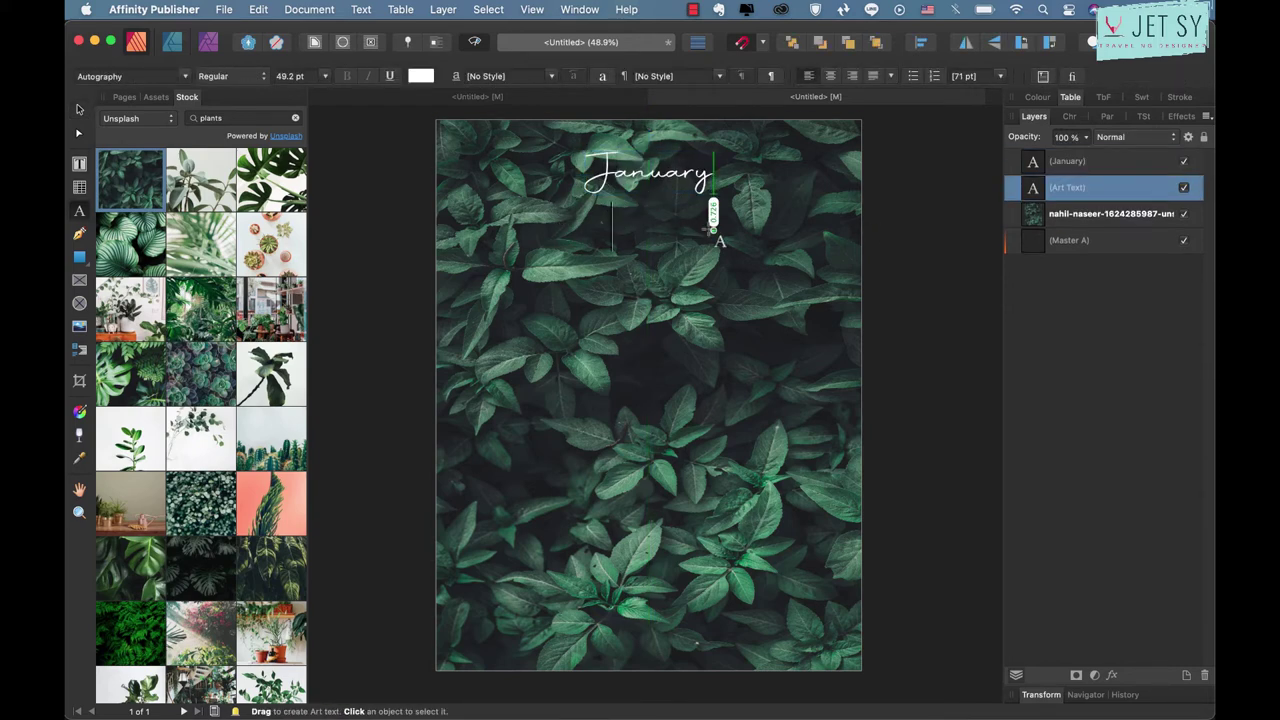
pyautogui.write('2922')
pyautogui.press('BackSpace')
pyautogui.press('BackSpace')
pyautogui.press('BackSpace')
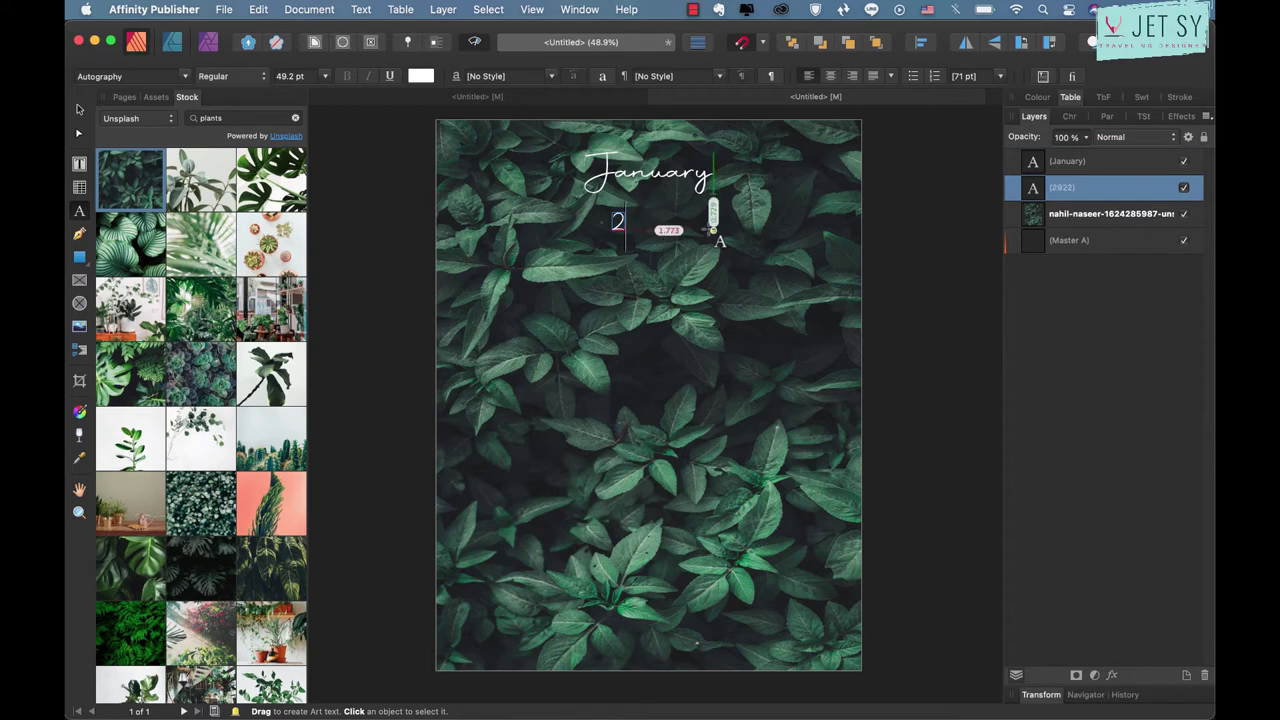
pyautogui.write('022')
pyautogui.press('super+a')
pyautogui.click(181, 77)
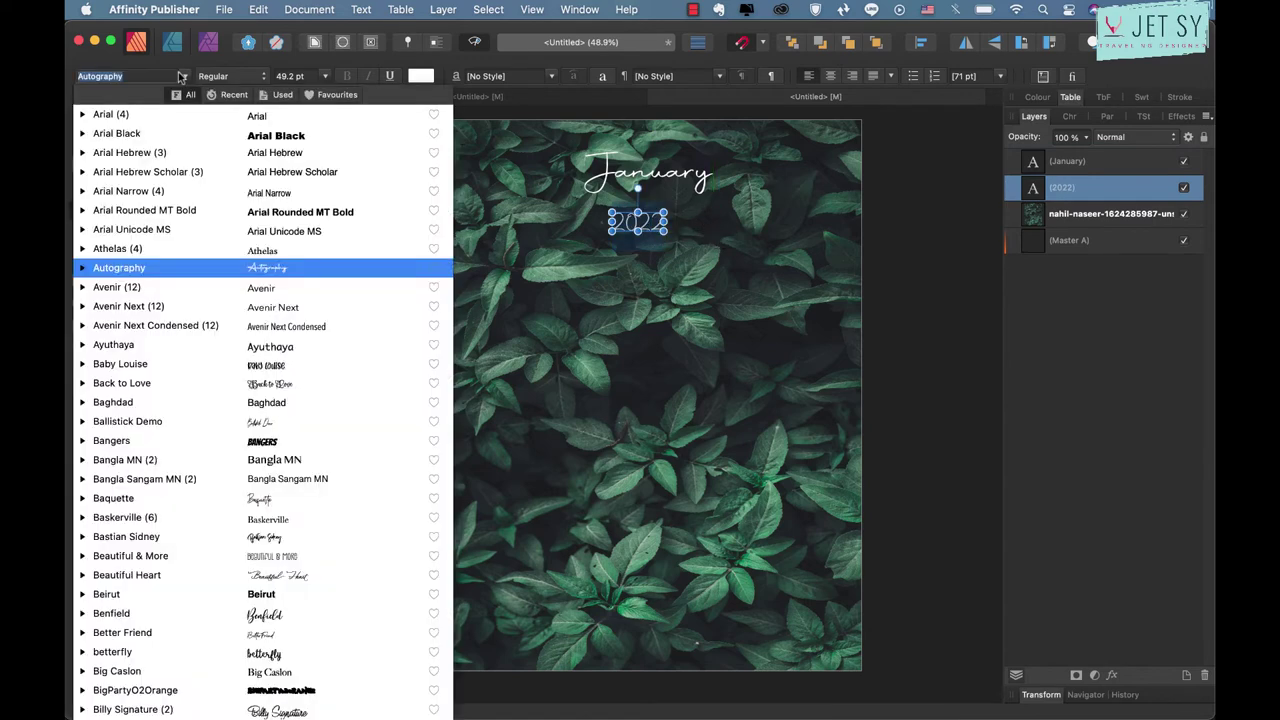
pyautogui.click(190, 115)
pyautogui.press('Escape')
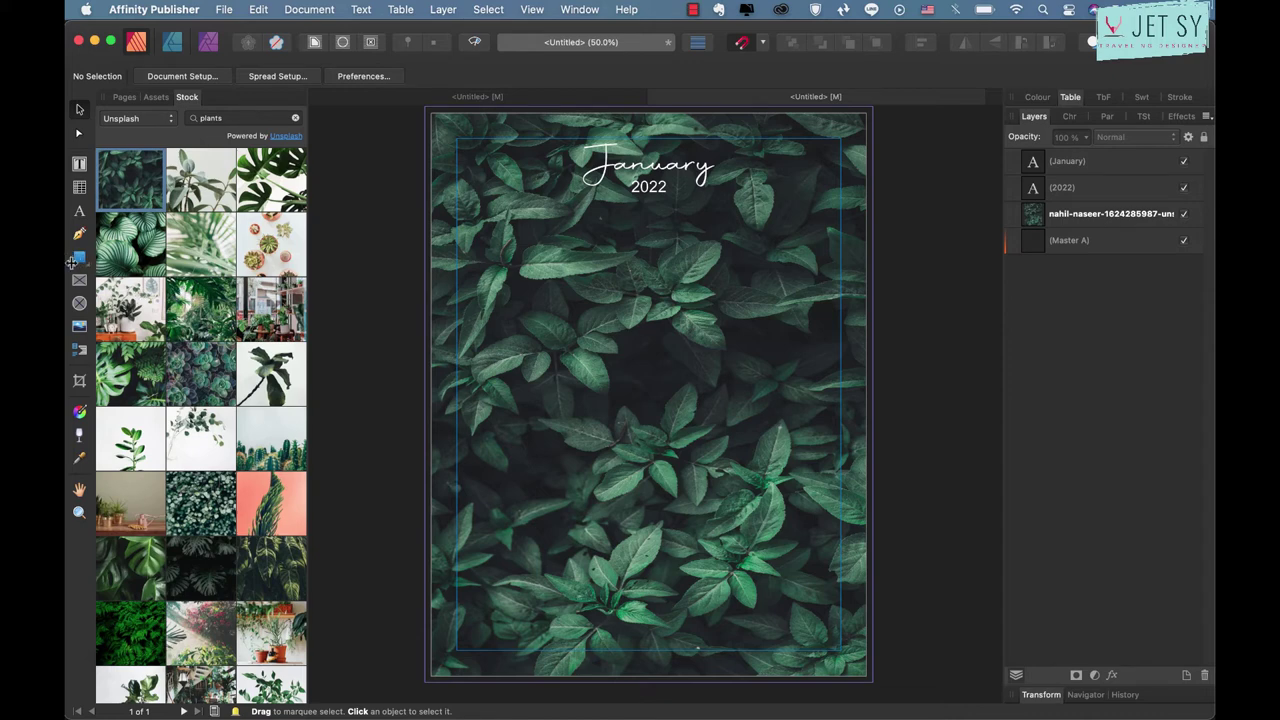
# - Draw a small square near the top-left of the page
pyautogui.click(81, 257)
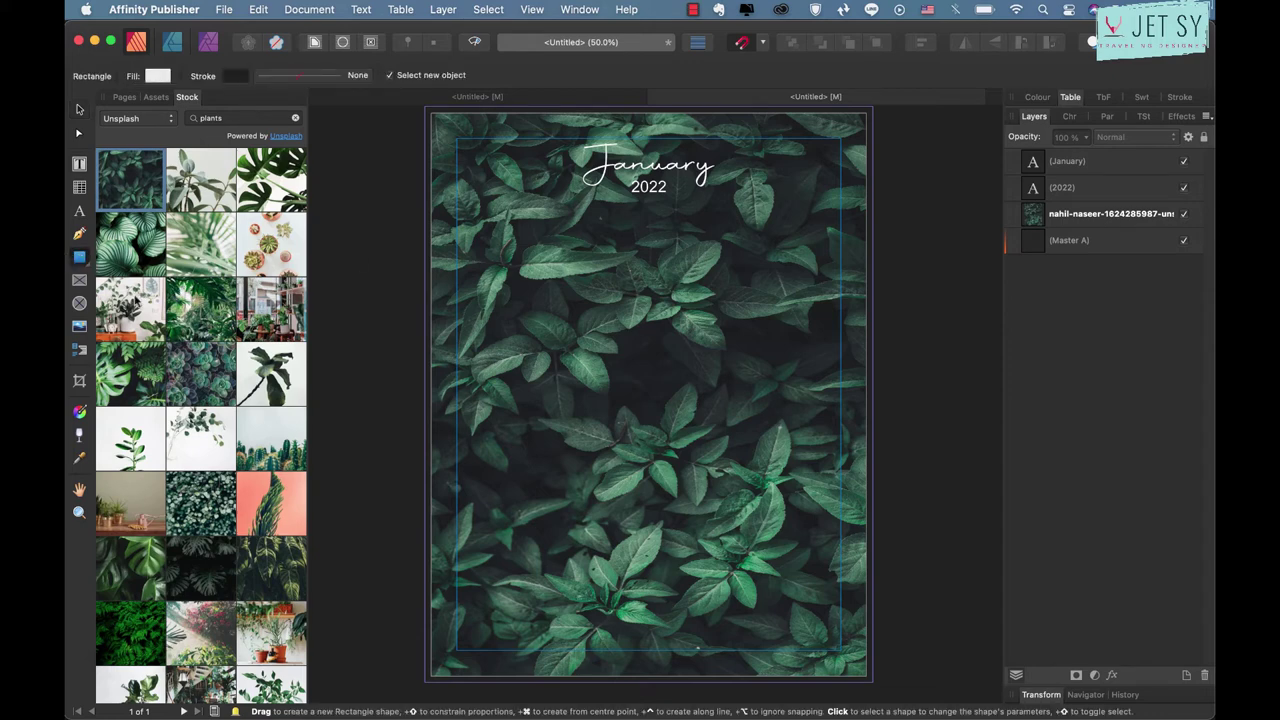
pyautogui.click(85, 266)
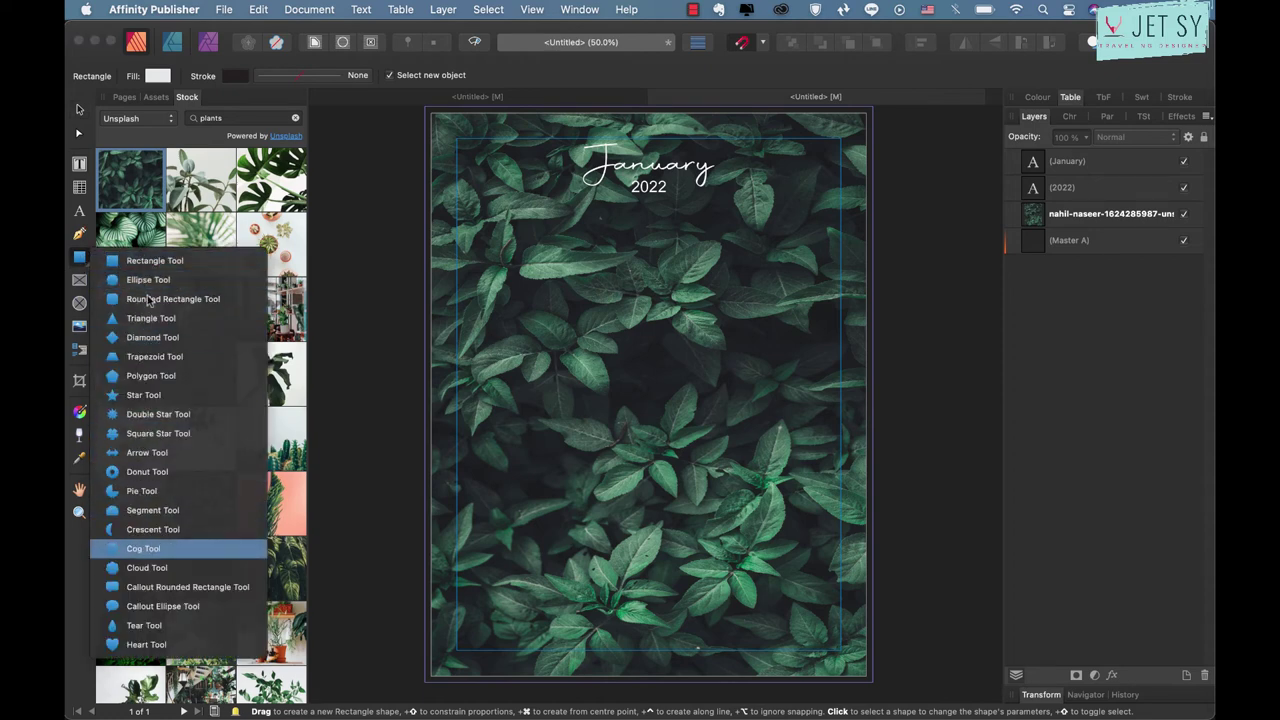
pyautogui.click(150, 260)
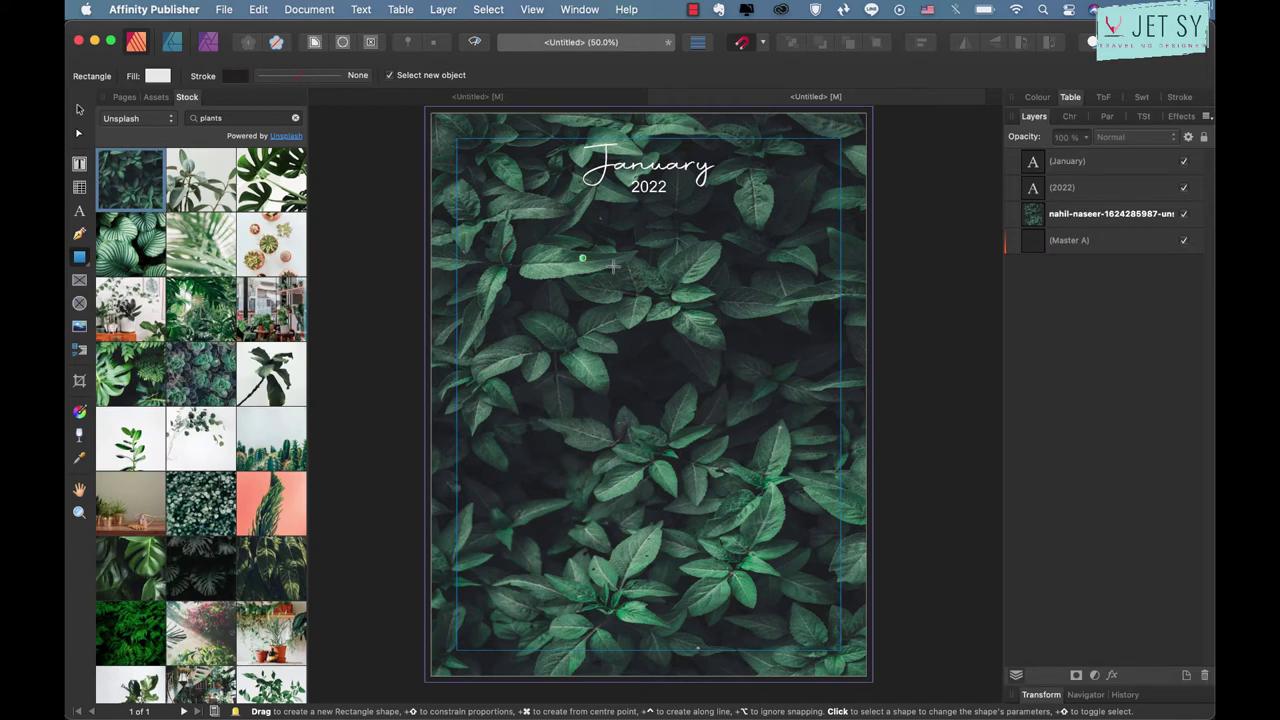
pyautogui.moveTo(456, 208)
pyautogui.mouseDown()
pyautogui.moveTo(535, 270)
pyautogui.moveTo(522, 271)
pyautogui.mouseUp()
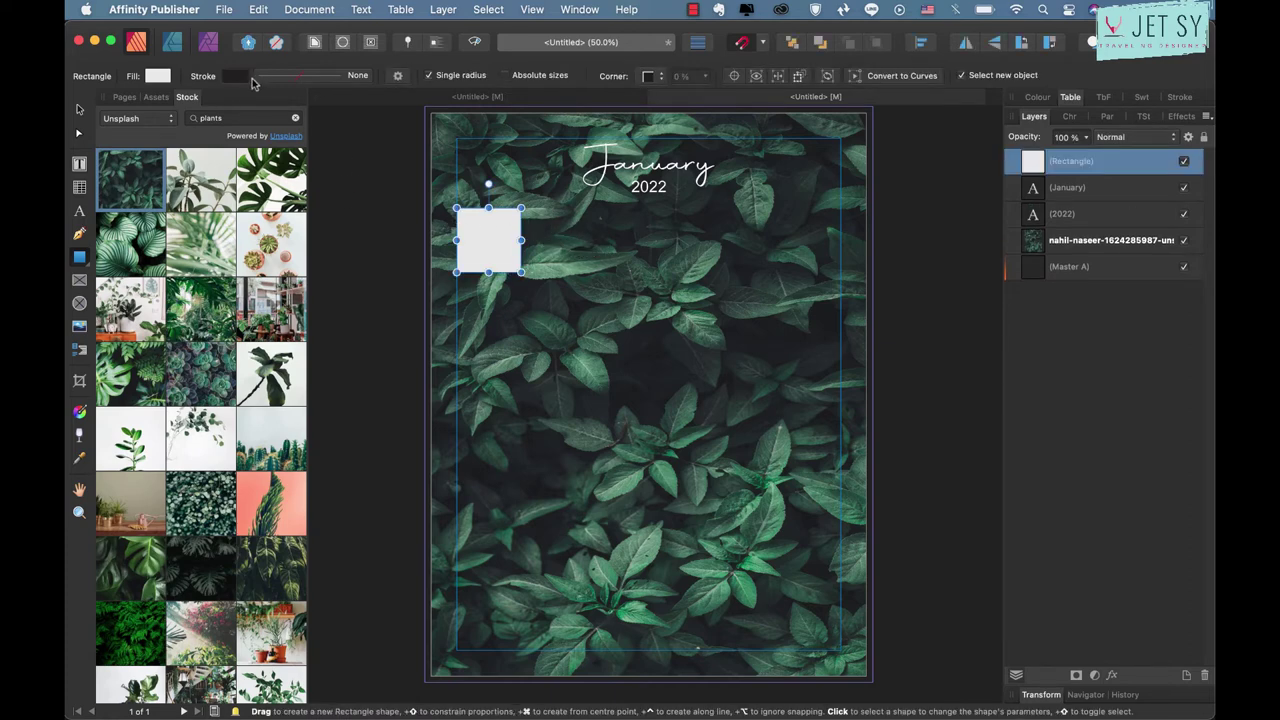
# - Give the square a 0.3 pt white outline and a semi-transparent light grey fill
pyautogui.click(345, 77)
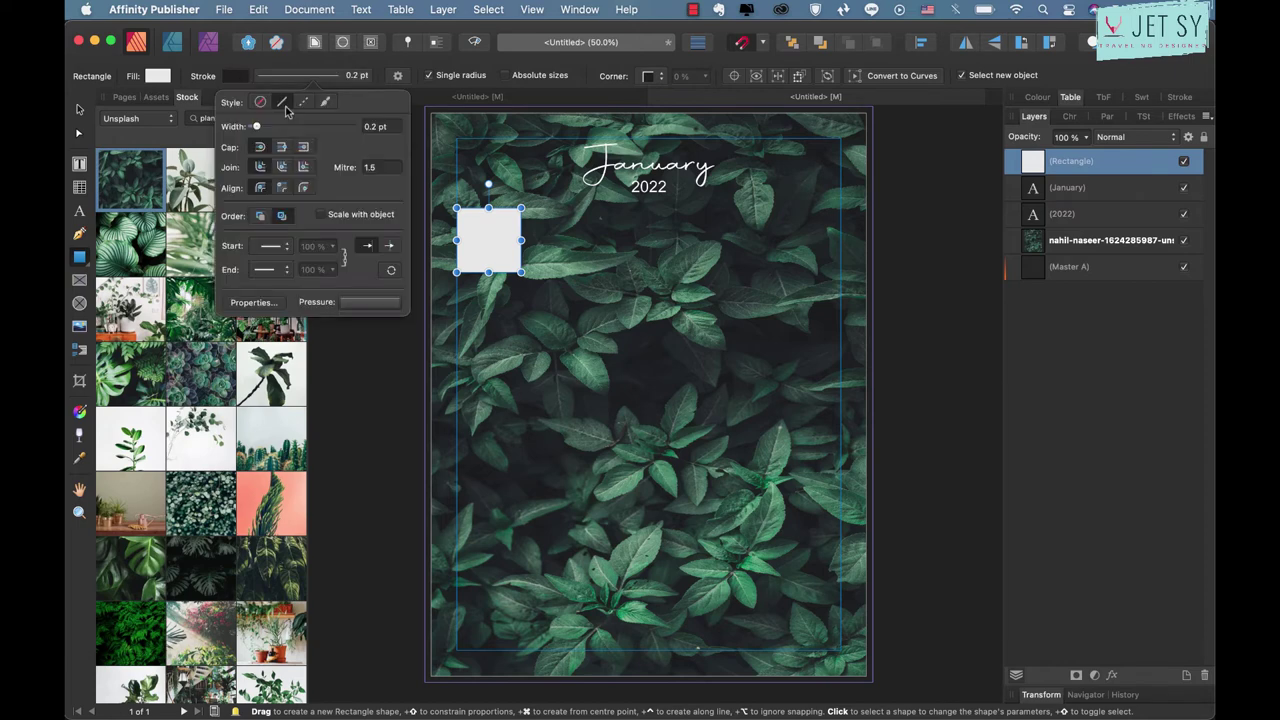
pyautogui.click(375, 126)
pyautogui.write('3')
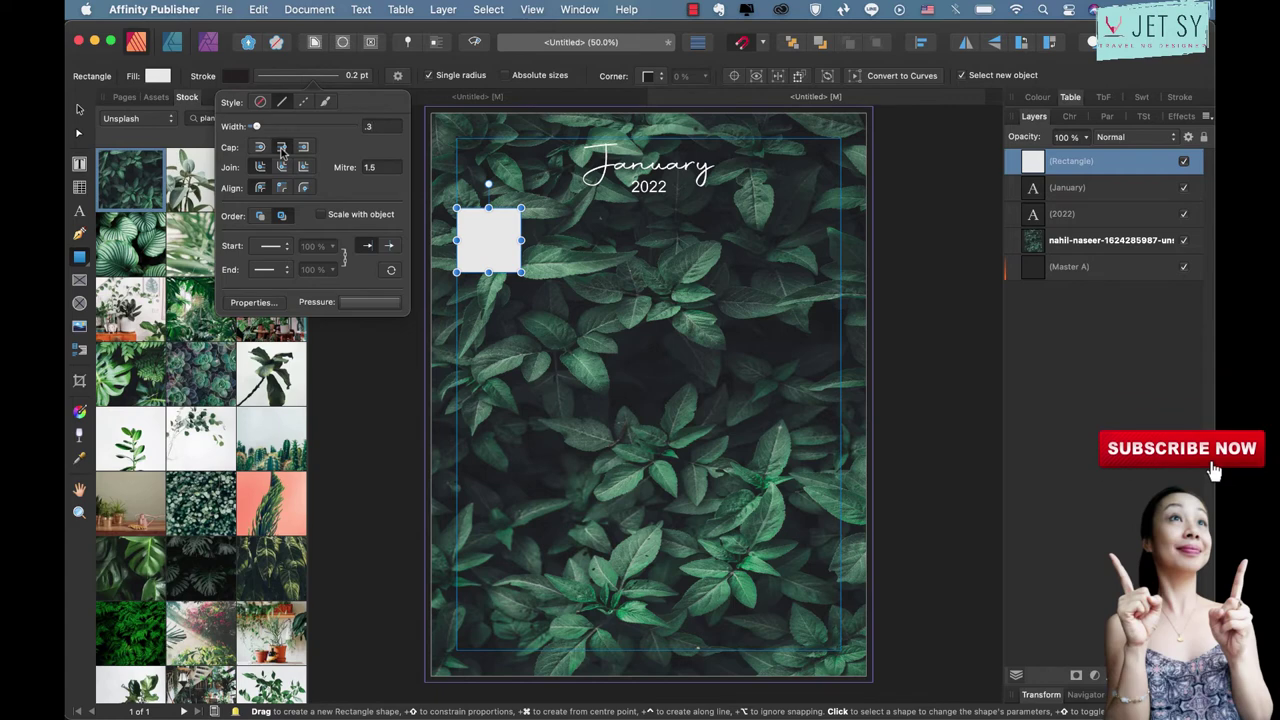
pyautogui.click(238, 77)
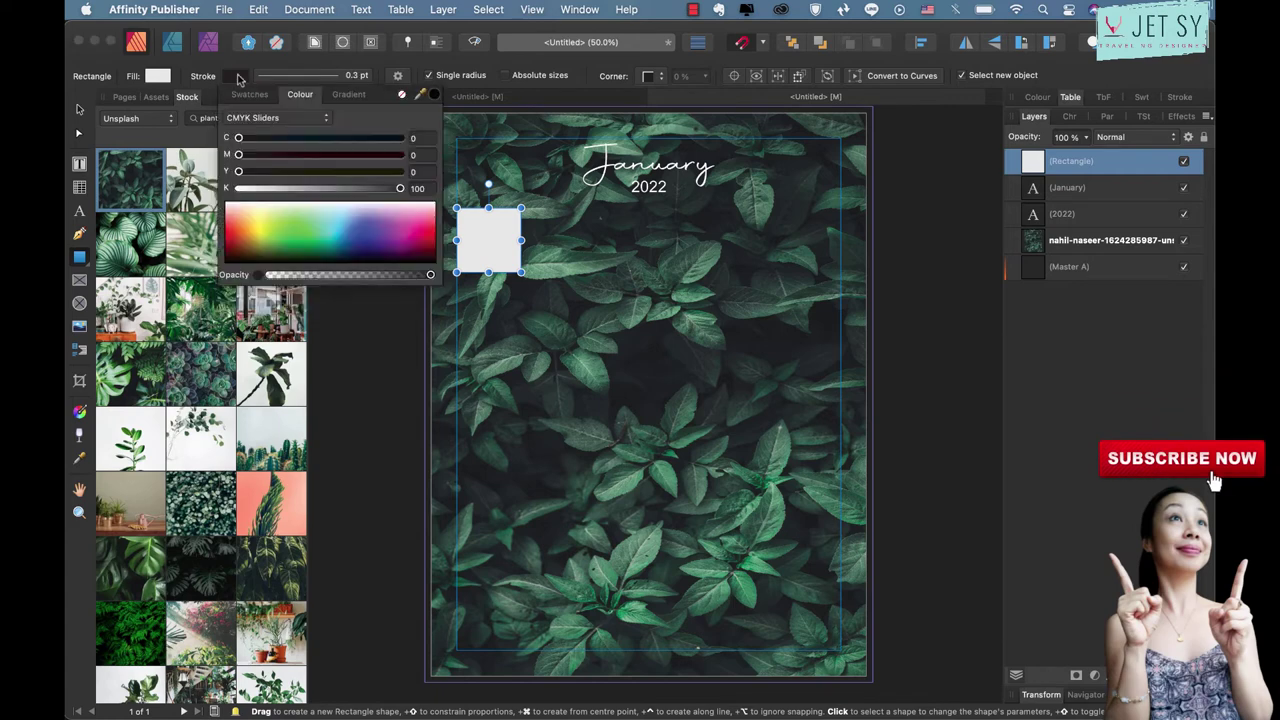
pyautogui.moveTo(400, 188); pyautogui.dragTo(236, 188)
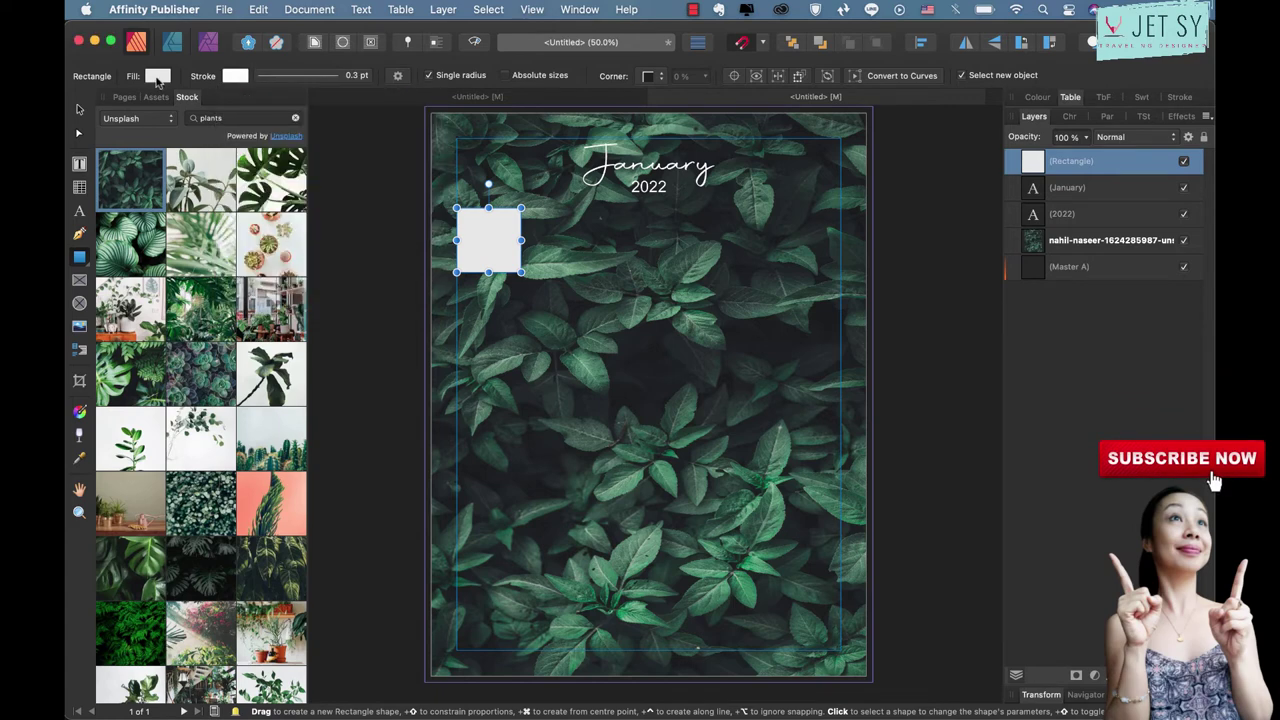
pyautogui.click(157, 77)
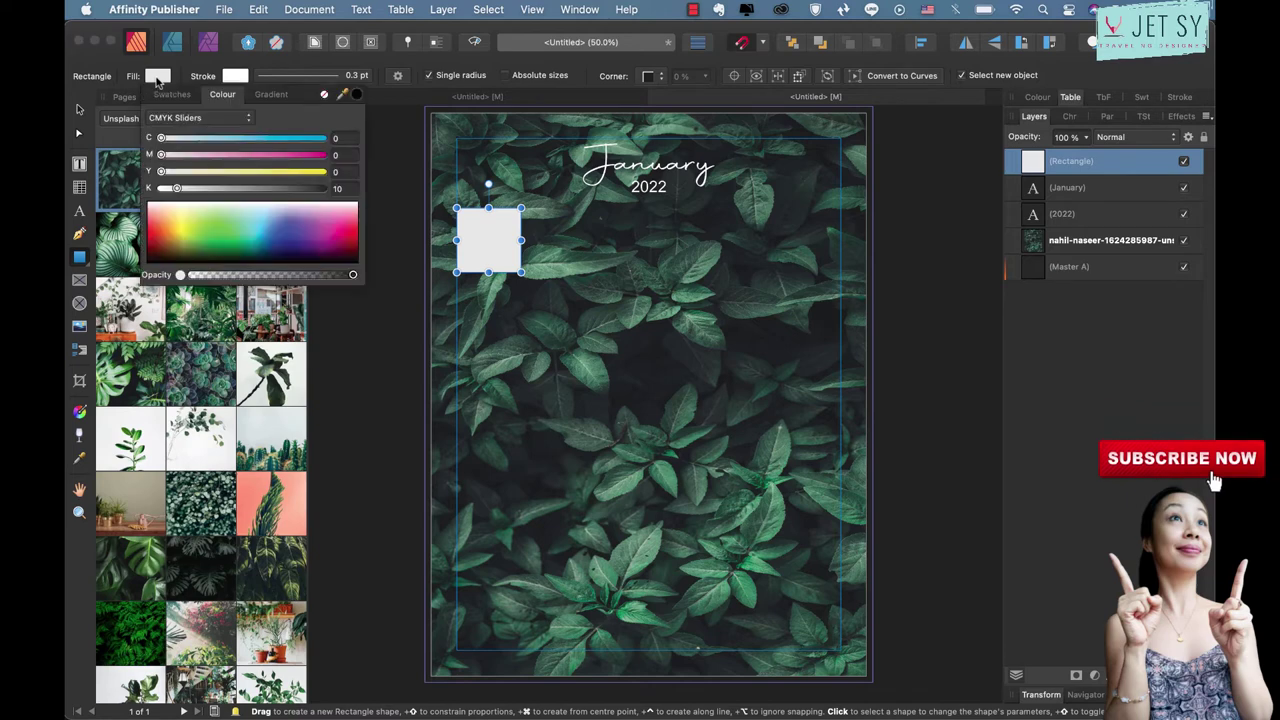
pyautogui.moveTo(337, 276); pyautogui.dragTo(293, 278)
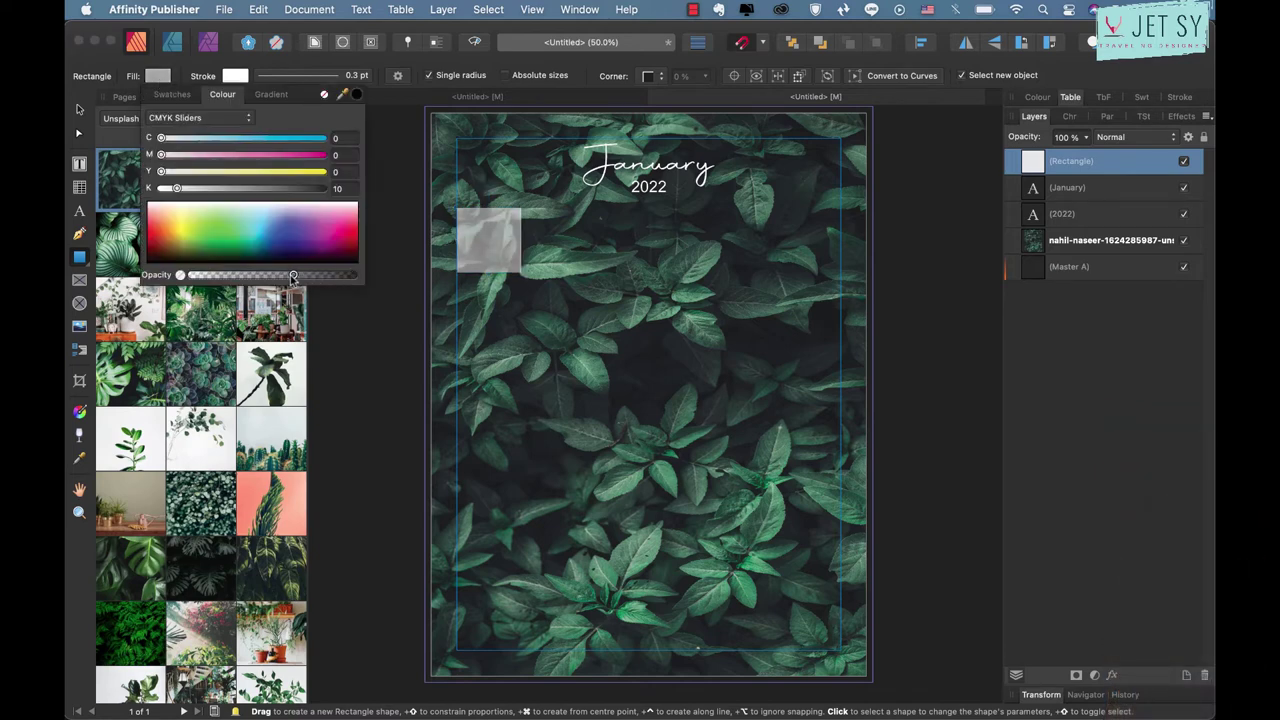
pyautogui.click(80, 108)
# - Zoom to 100% and increase the square's outline width to 0.5 pt
pyautogui.click(522, 220)
pyautogui.press('super+1')
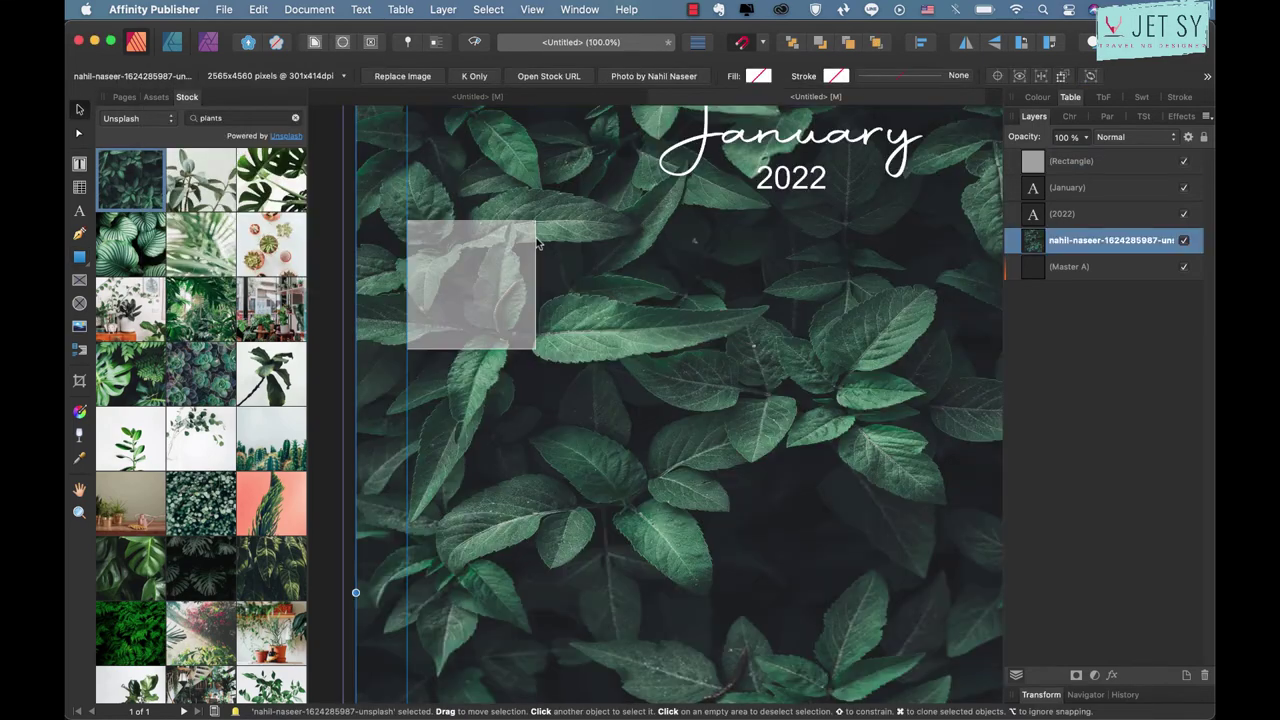
pyautogui.click(536, 240)
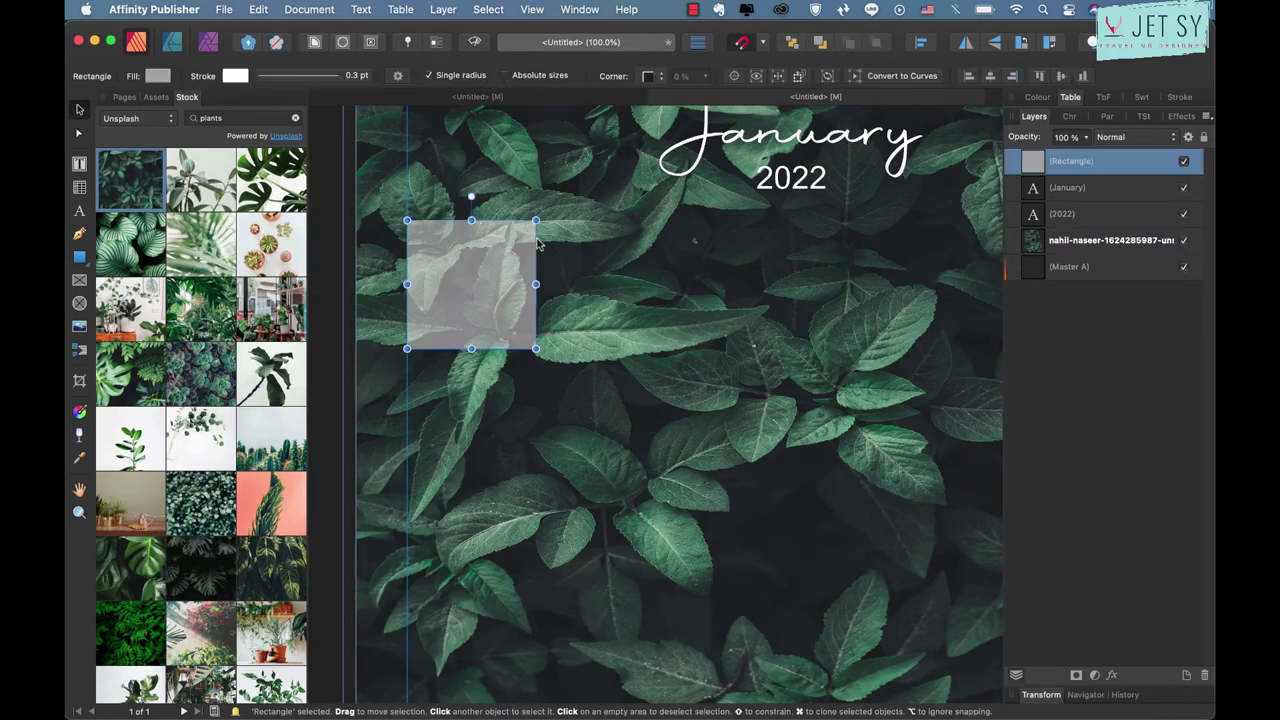
pyautogui.click(358, 76)
pyautogui.click(378, 124)
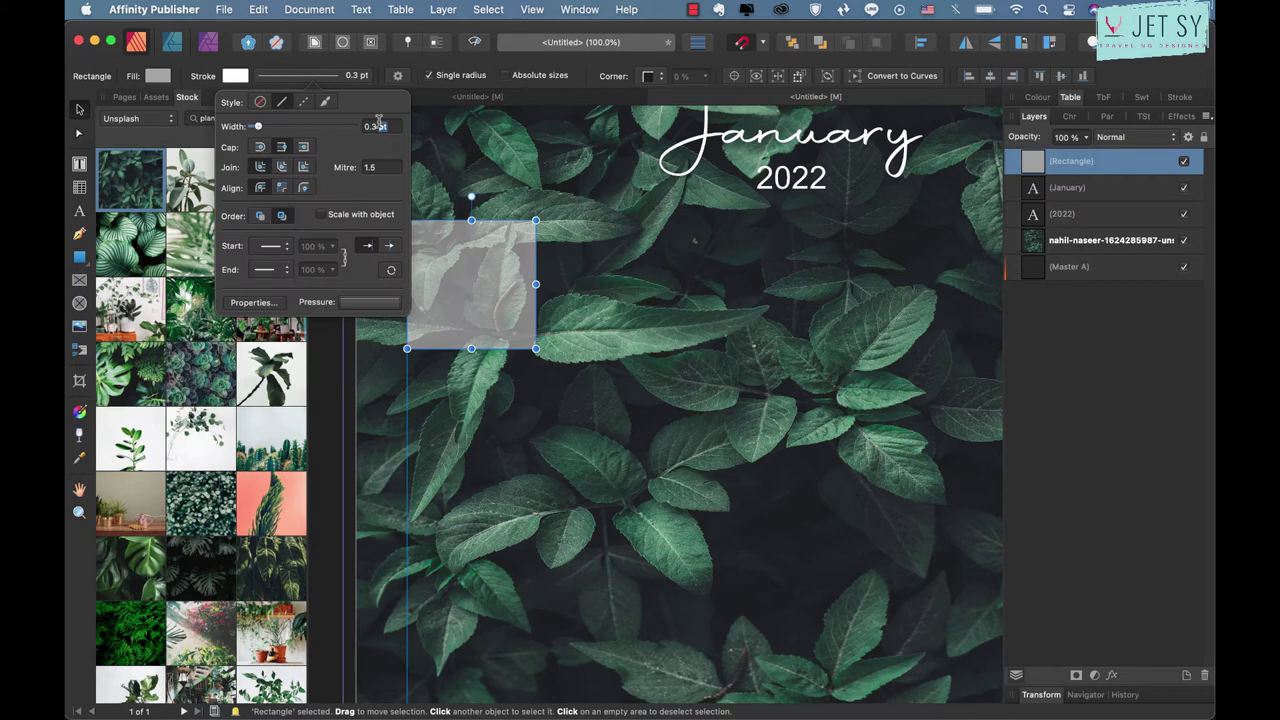
pyautogui.write('0.5')
pyautogui.click(620, 350)
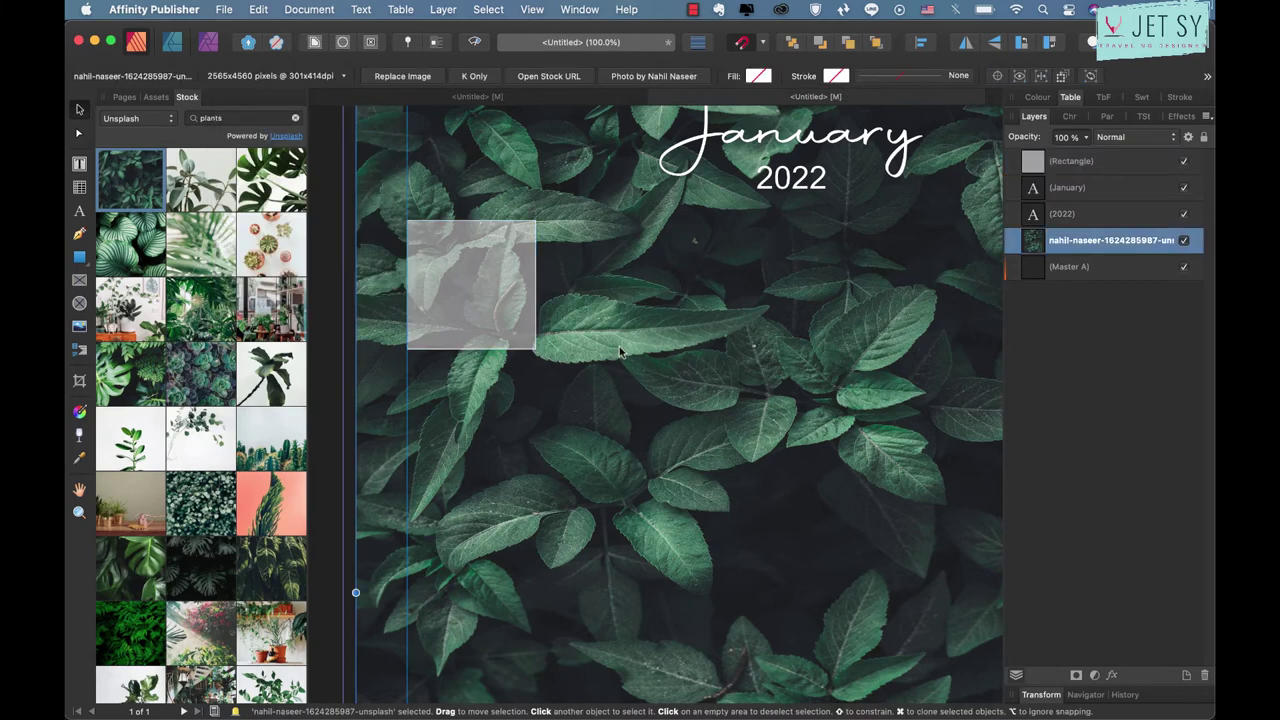
# - Add a small '00' text frame in the square's top-right corner and select both together
pyautogui.click(537, 293)
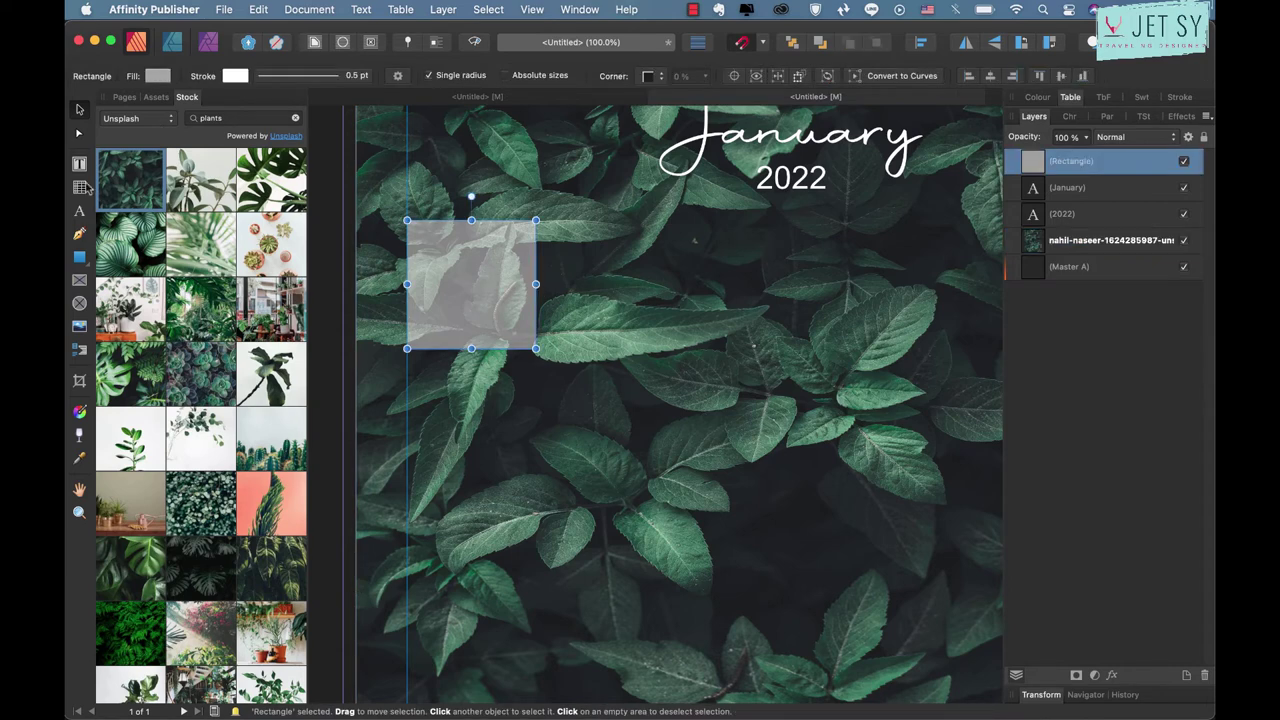
pyautogui.press('t')
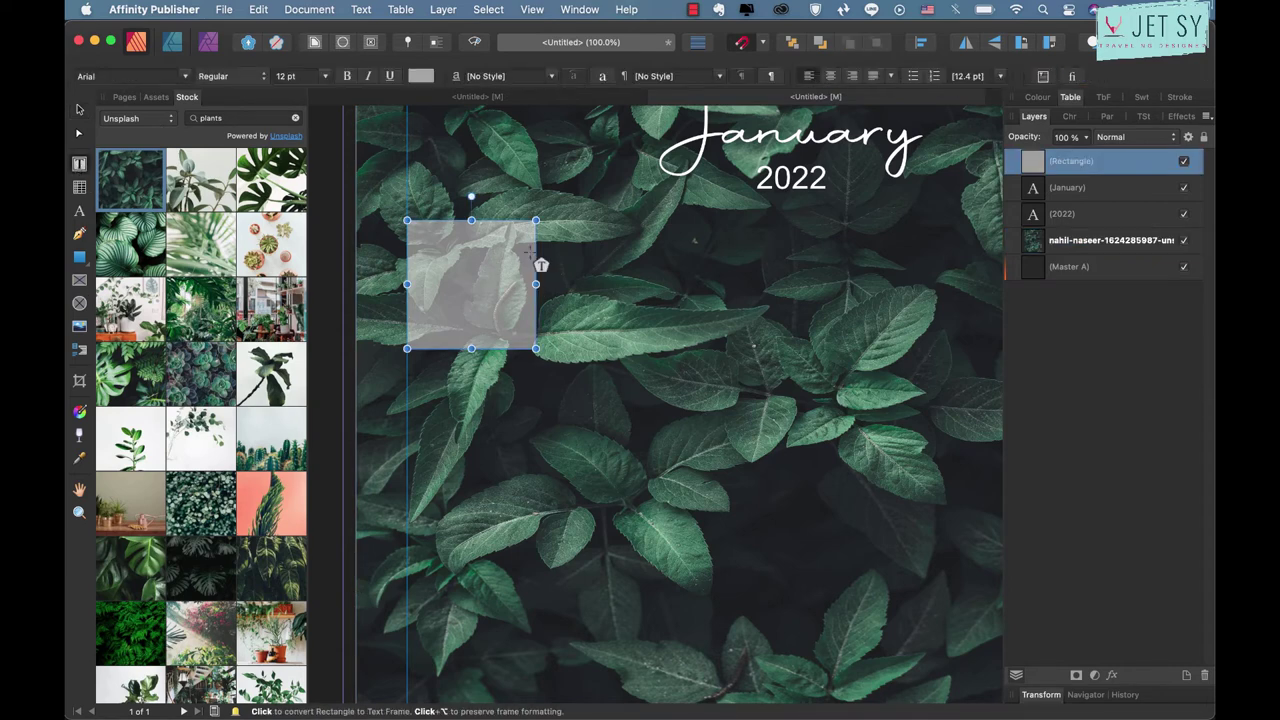
pyautogui.moveTo(502, 220); pyautogui.dragTo(536, 252)
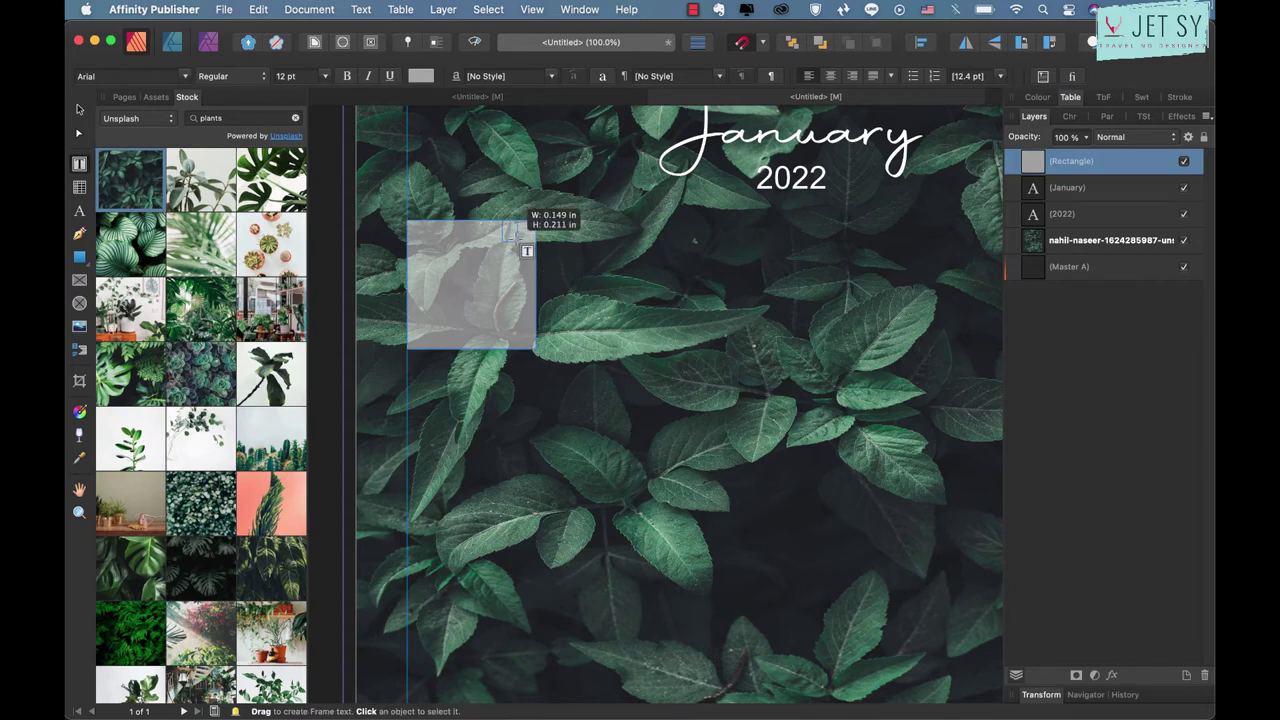
pyautogui.write('00')
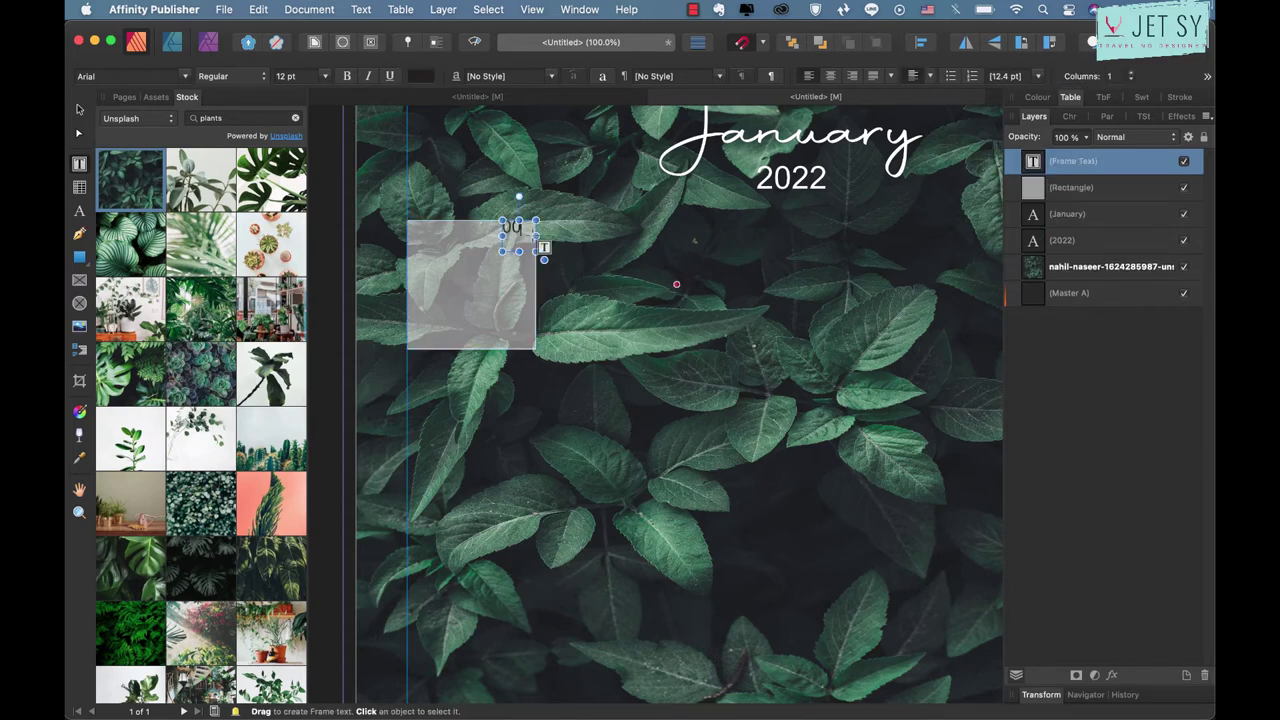
pyautogui.click(79, 108)
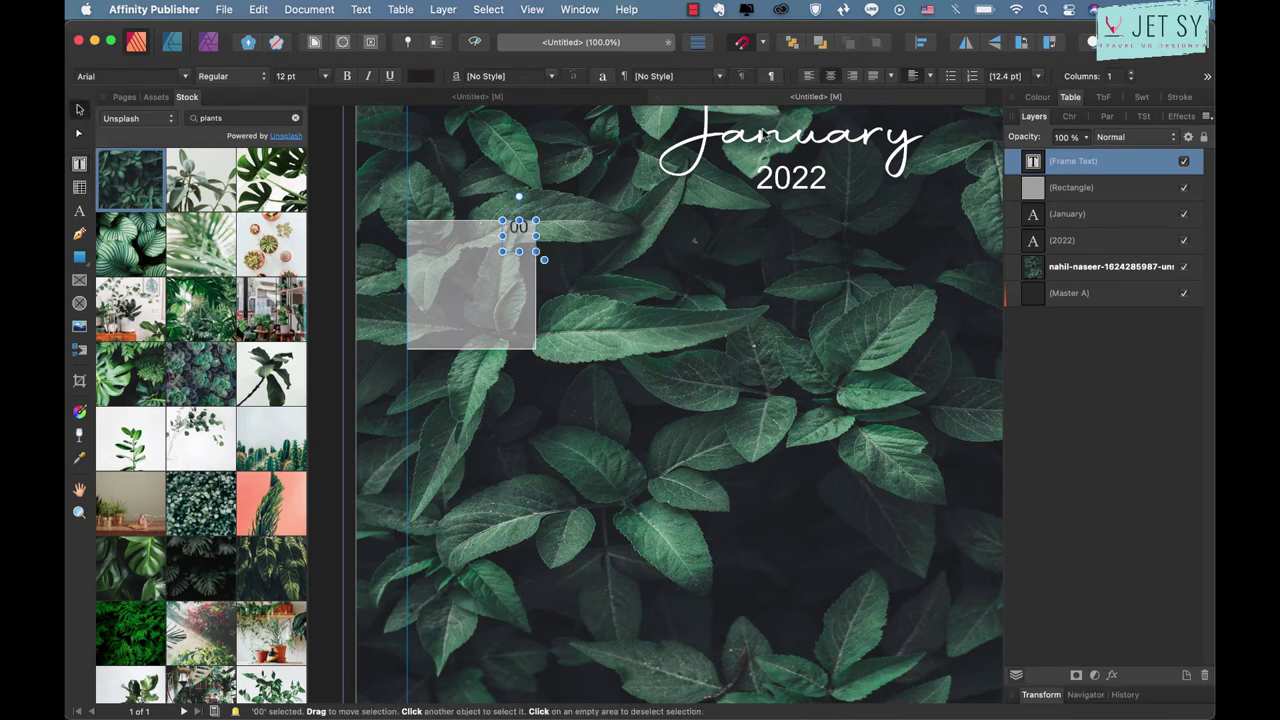
pyautogui.click(586, 258)
pyautogui.click(528, 238)
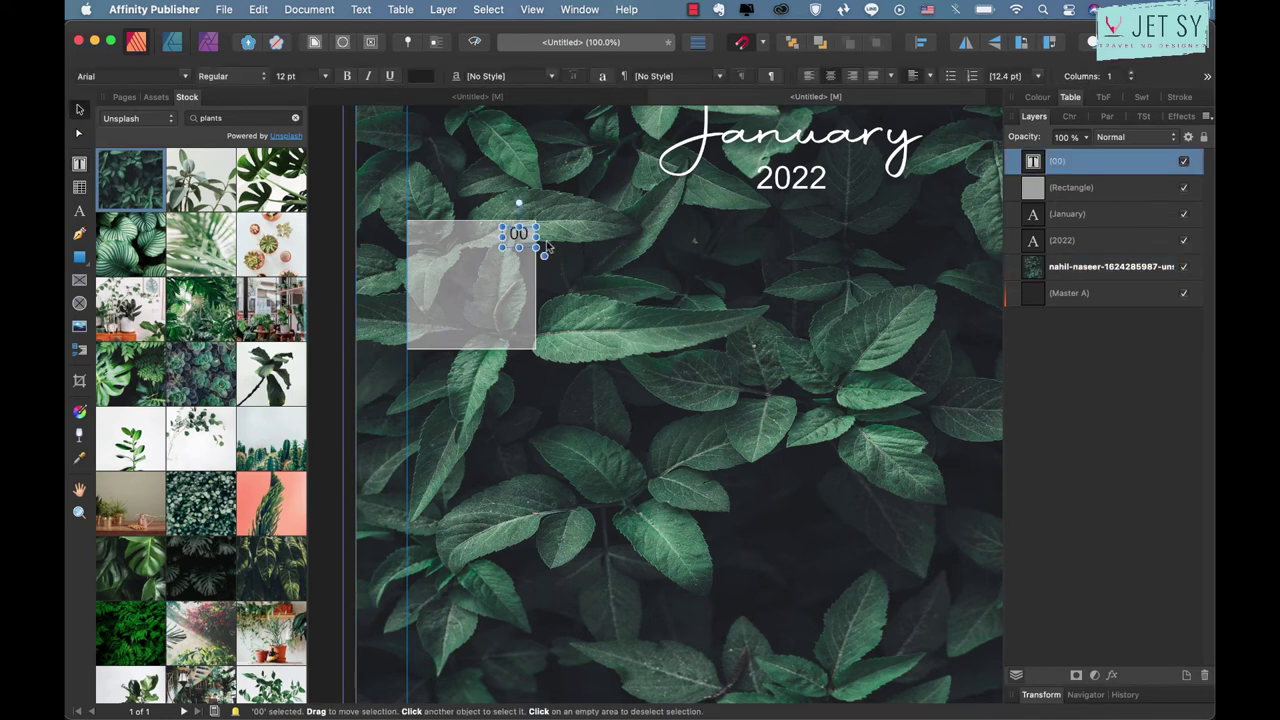
pyautogui.click(617, 268)
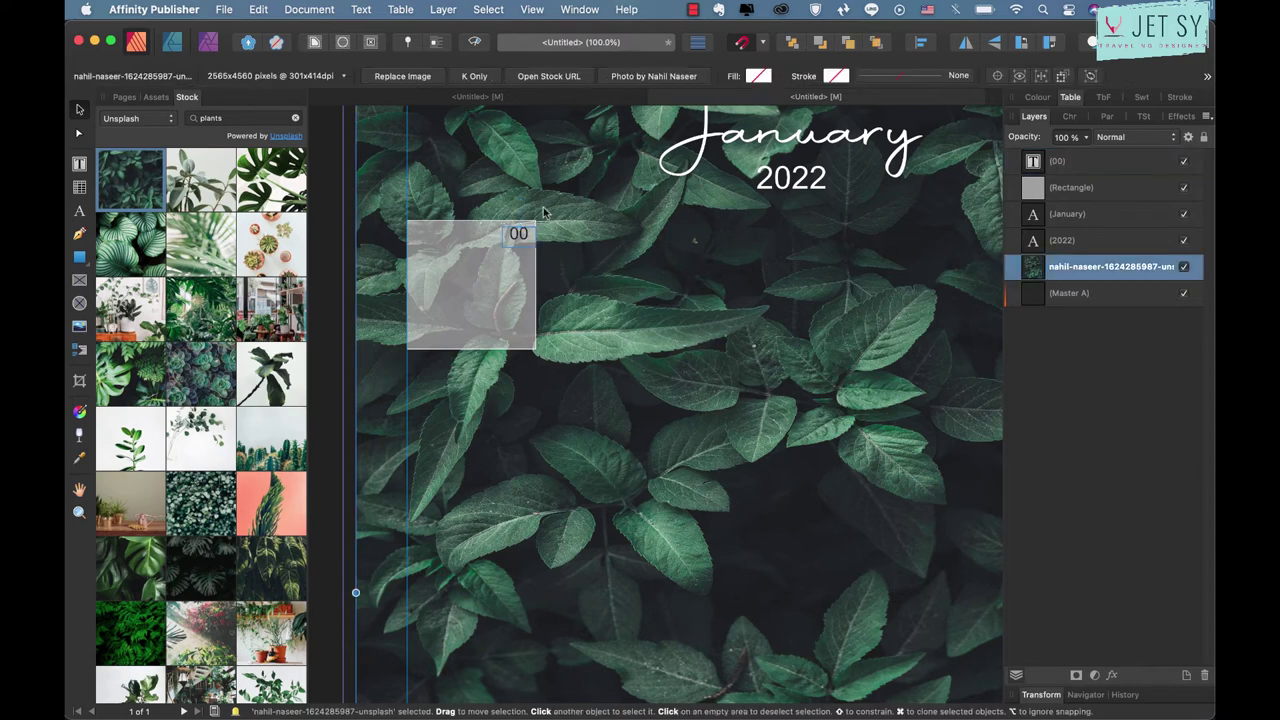
pyautogui.click(535, 238)
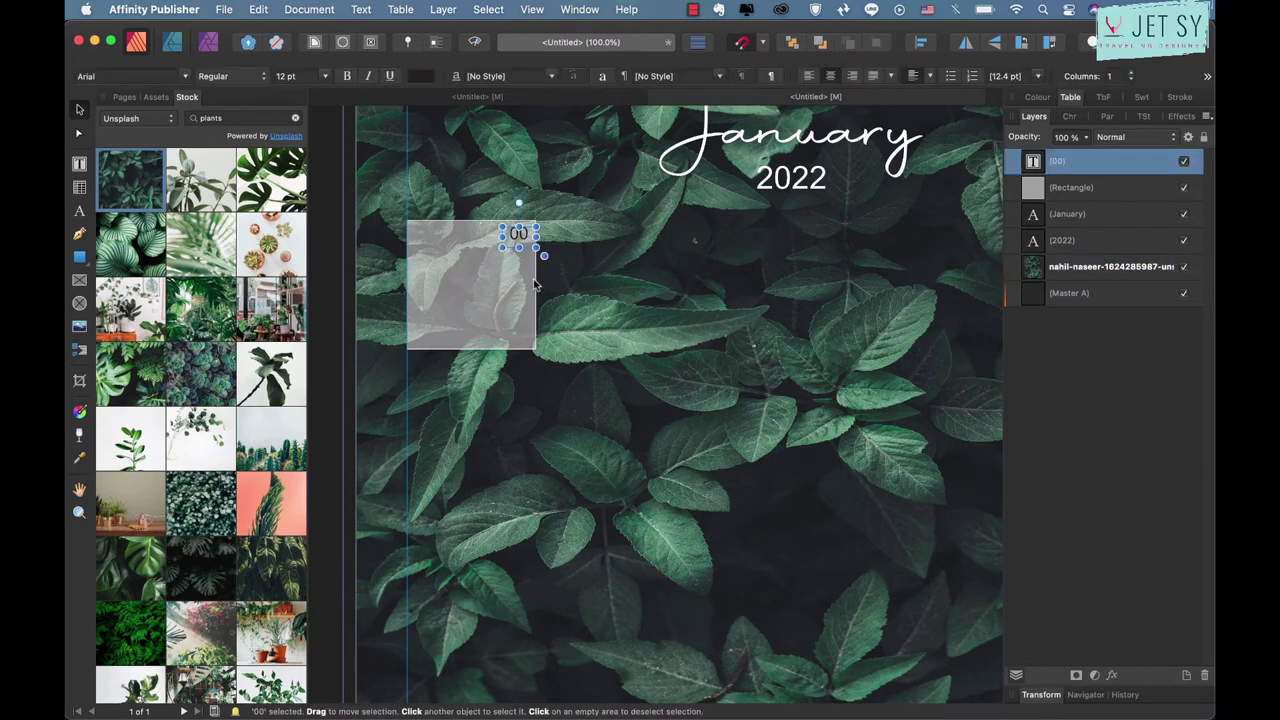
pyautogui.keyDown('shift'); pyautogui.click(535, 285); pyautogui.keyUp('shift')
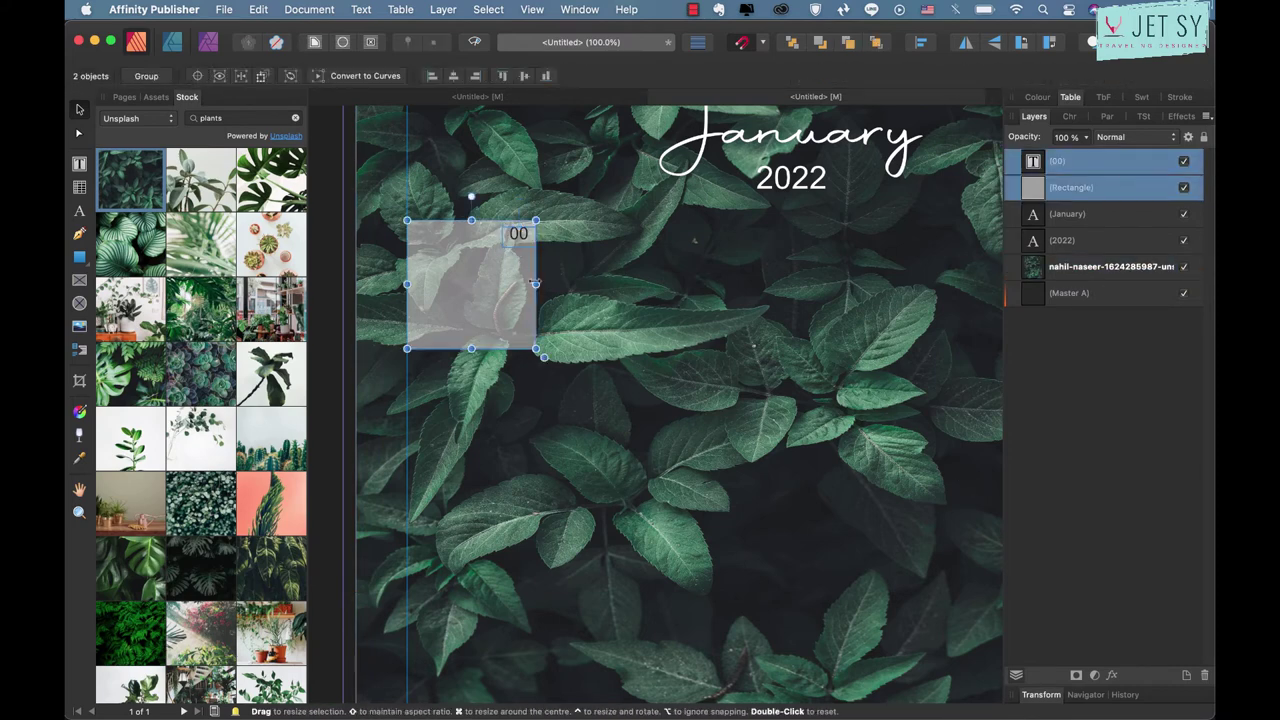
# - Group the square with its 00 number and duplicate the group
pyautogui.click(1090, 185)
pyautogui.keyDown('shift'); pyautogui.click(1105, 163); pyautogui.keyUp('shift')
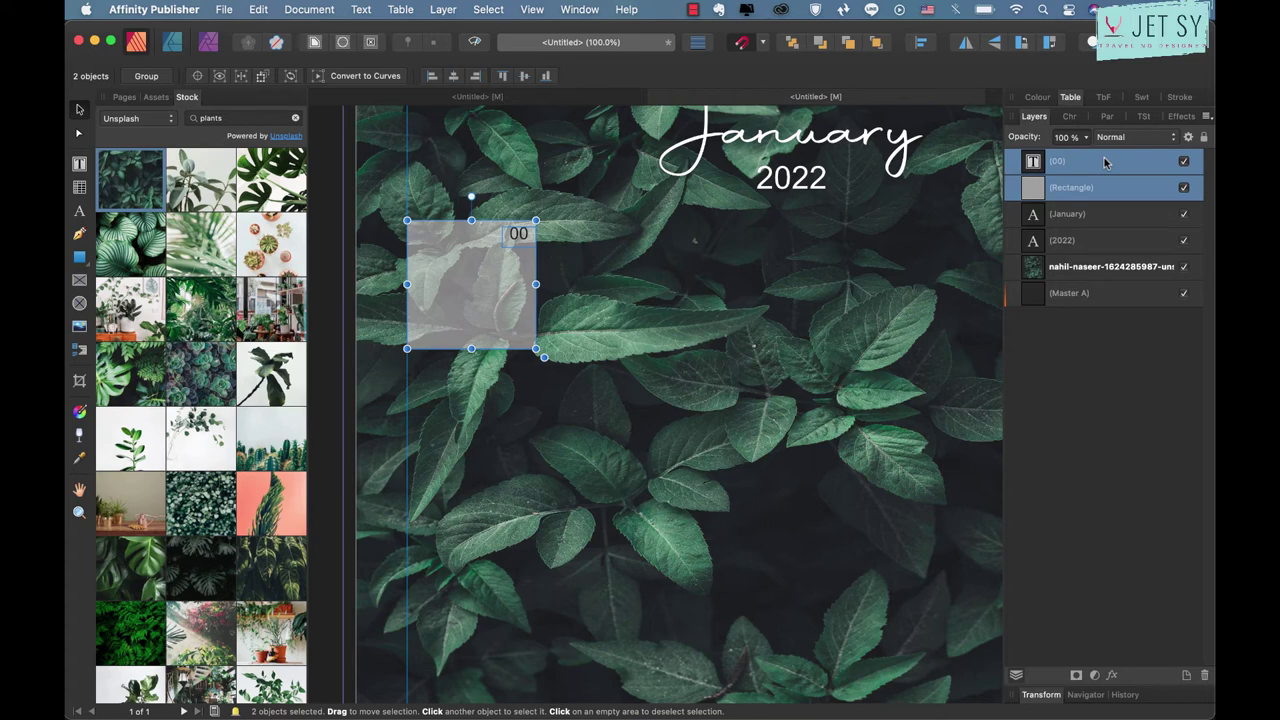
pyautogui.press('super+g')
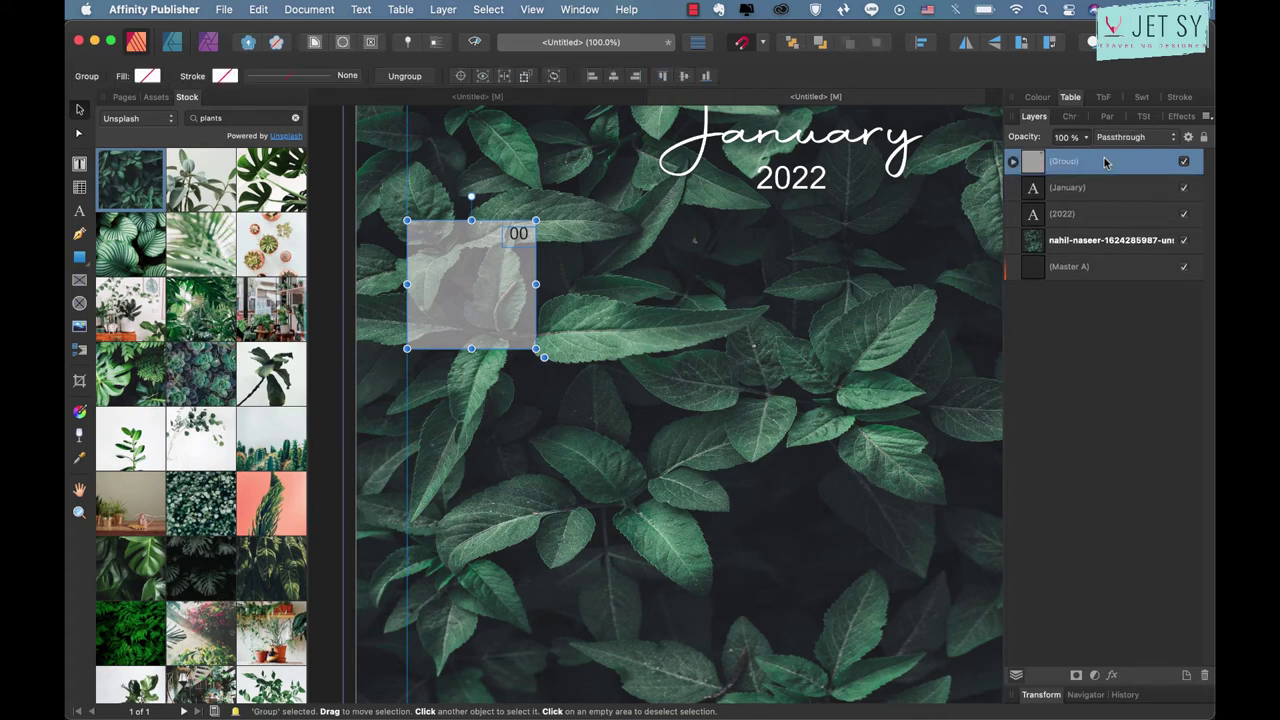
pyautogui.click(510, 298)
pyautogui.press('super+j')
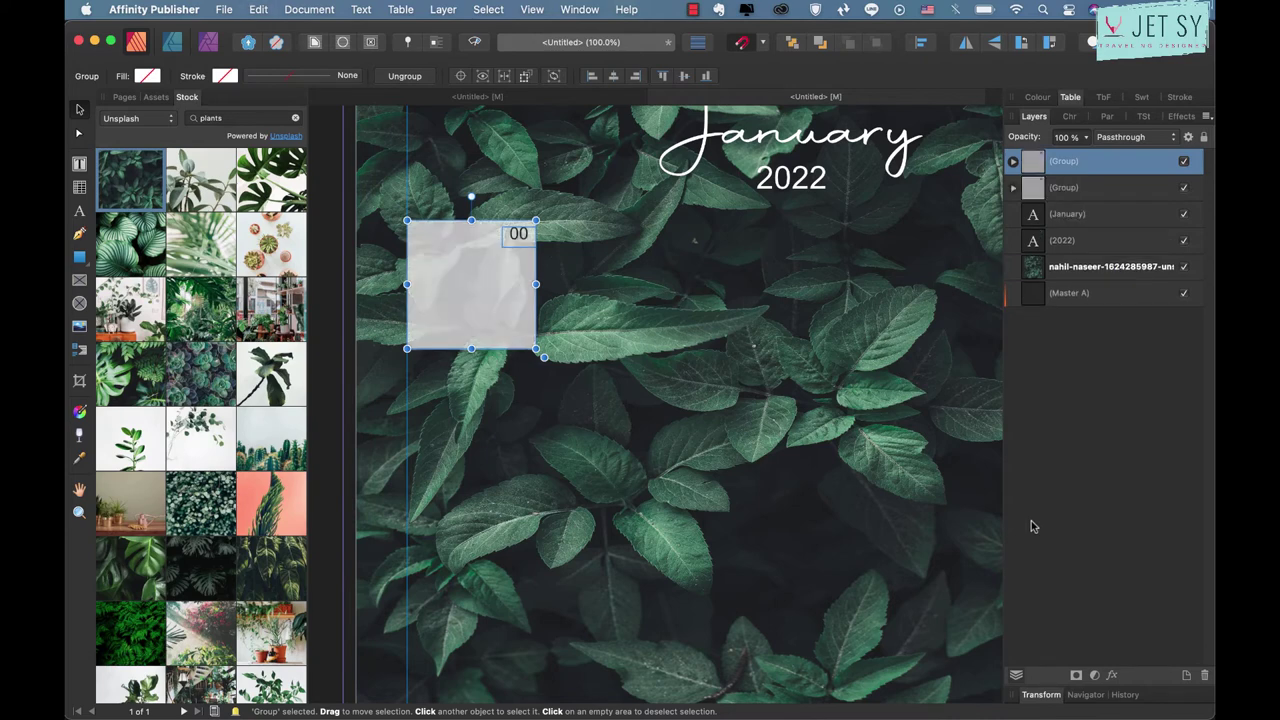
# - Move the copy 1.257 in to the right via the Transform panel's X value
pyautogui.click(1050, 698)
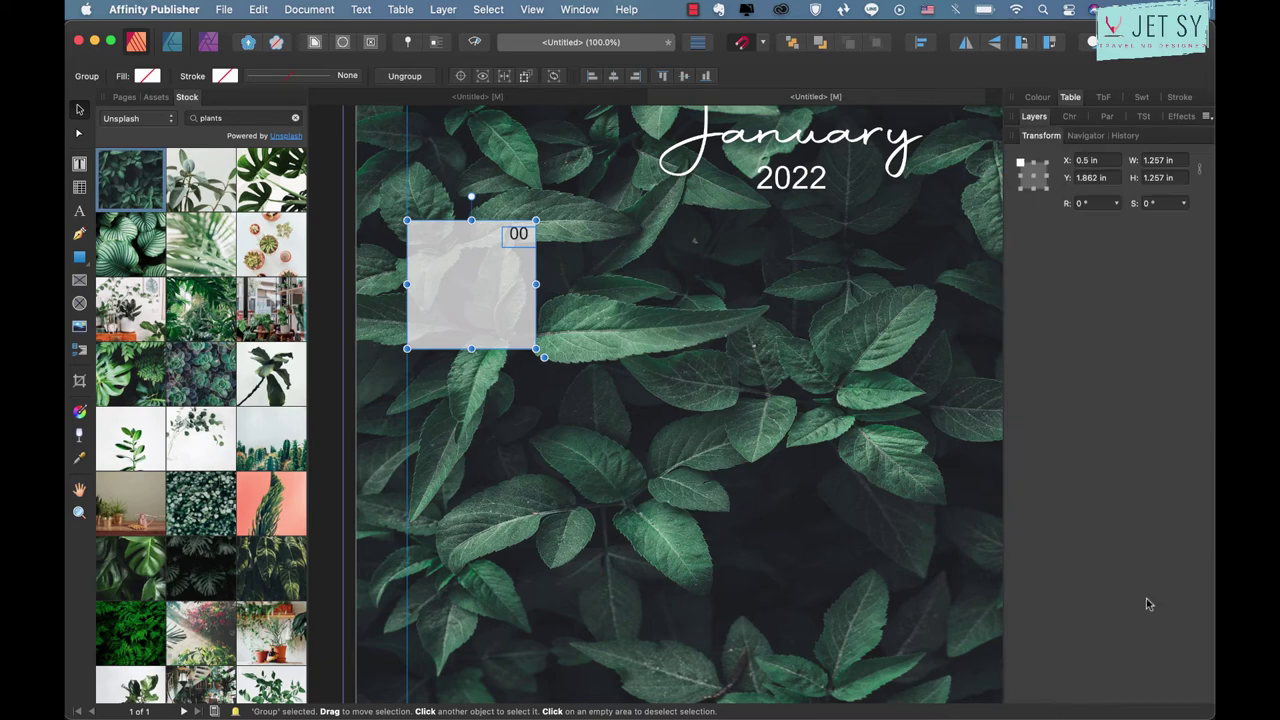
pyautogui.click(532, 10)
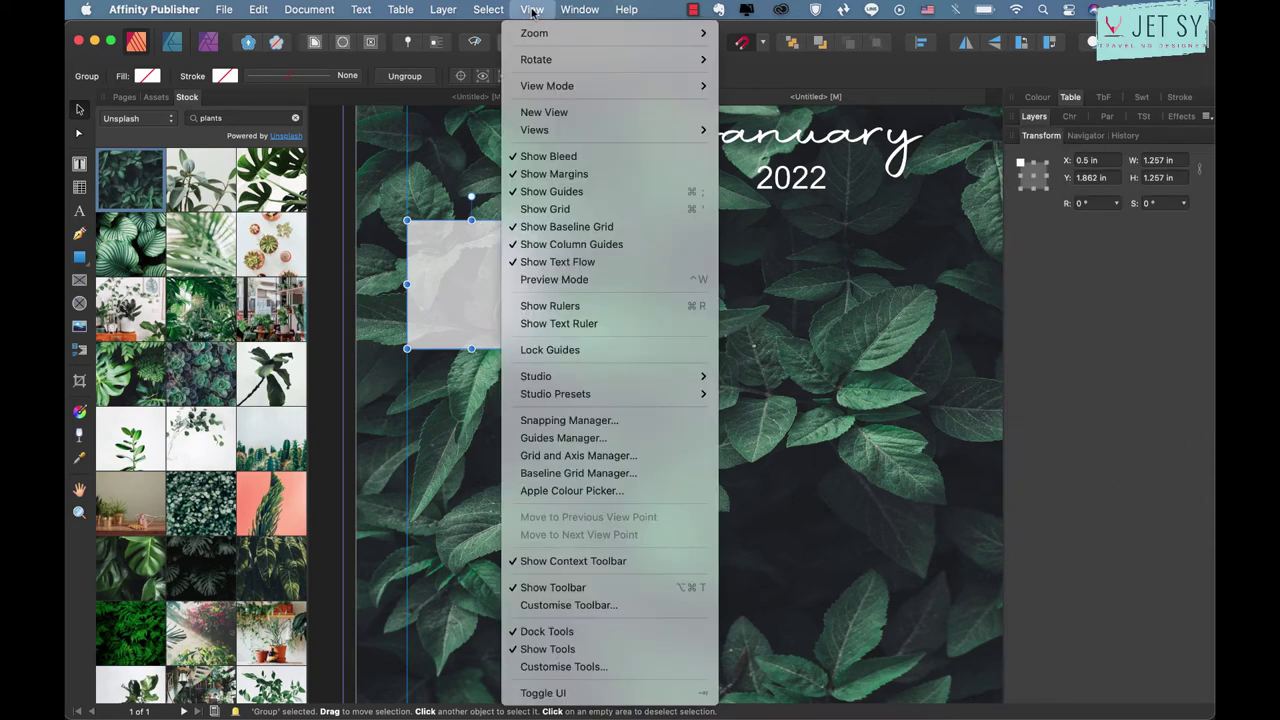
pyautogui.moveTo(536, 376)
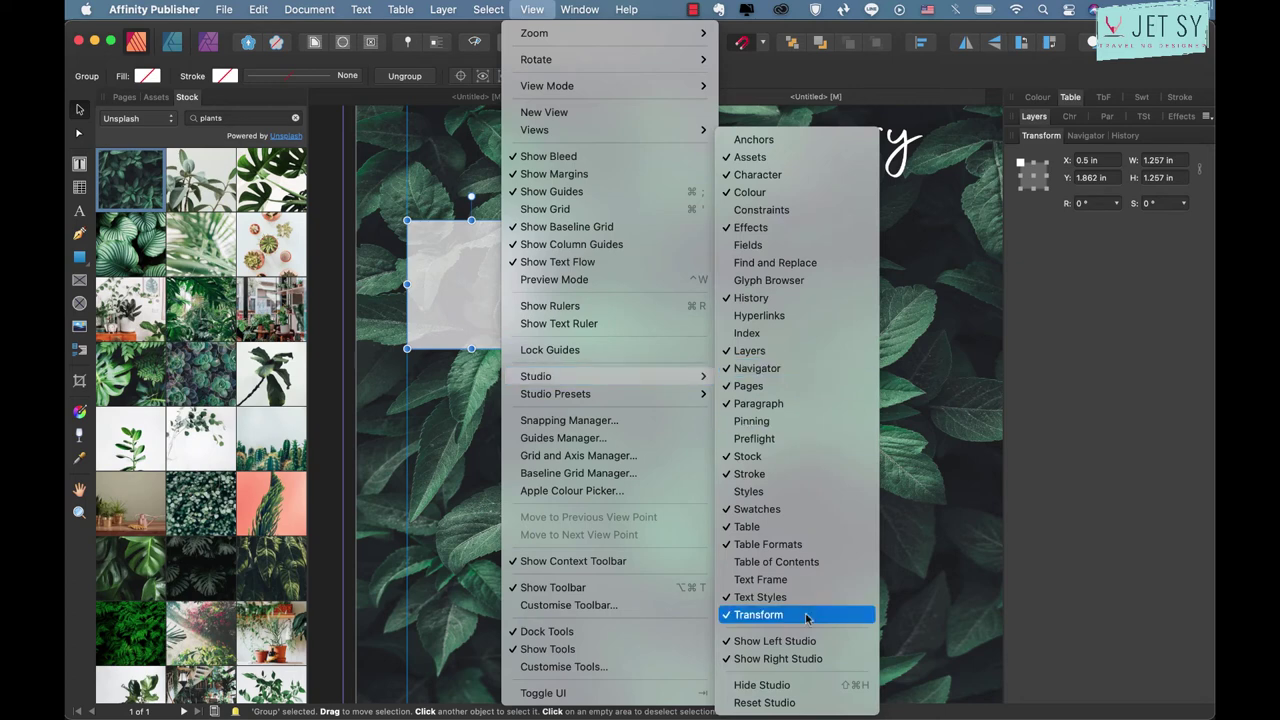
pyautogui.click(489, 294)
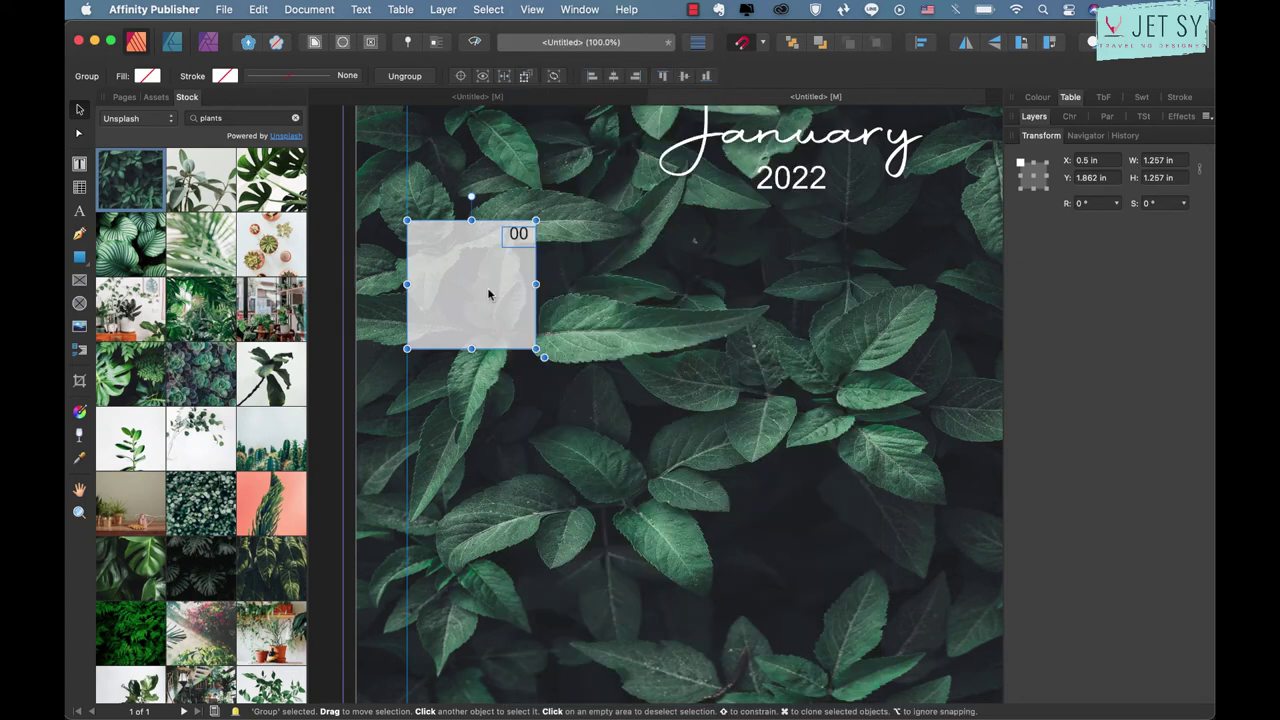
pyautogui.click(1105, 160)
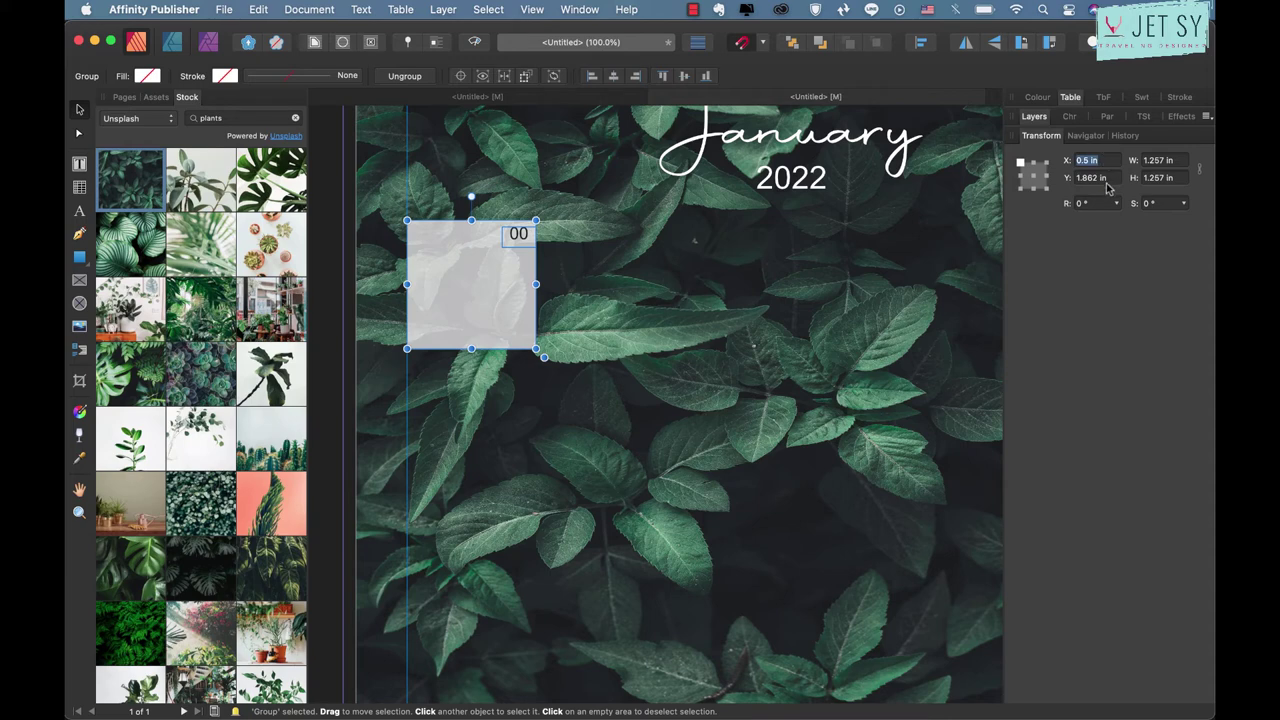
pyautogui.click(1113, 161)
pyautogui.write('57')
pyautogui.press('Return')
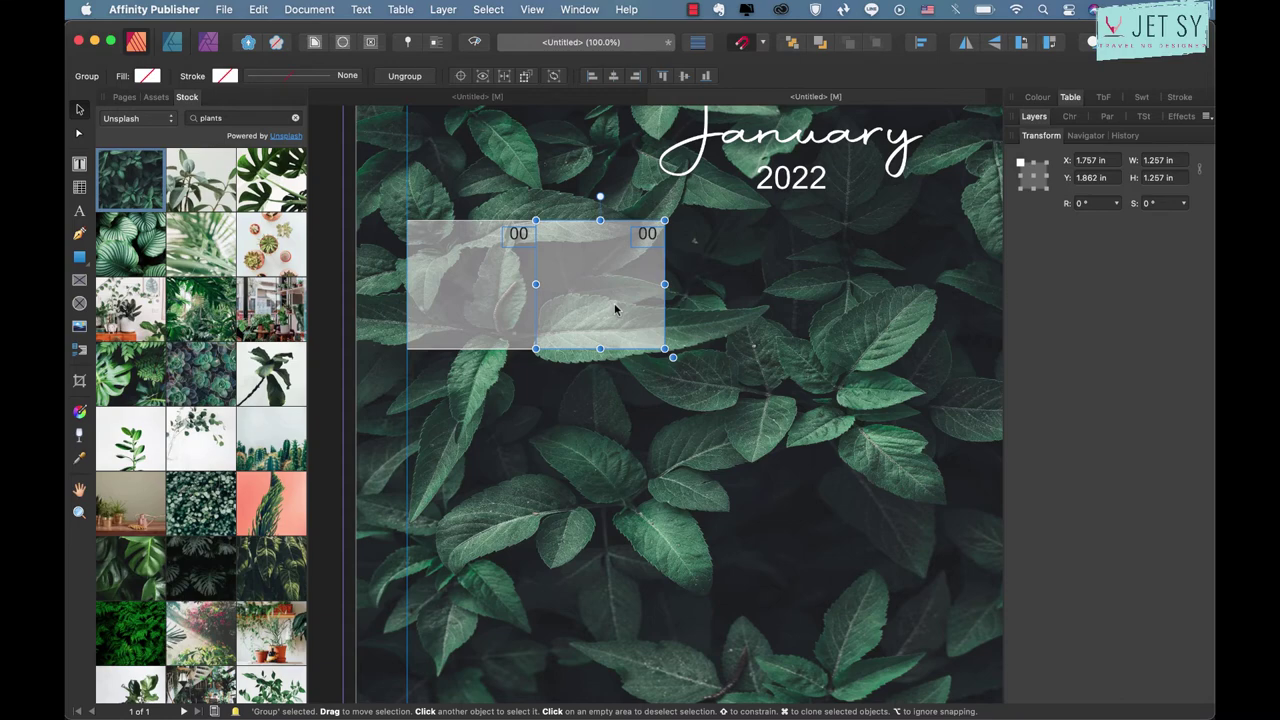
# - Repeat the duplicate to extend the date boxes into a row of seven
pyautogui.scroll(-3, 615, 310)
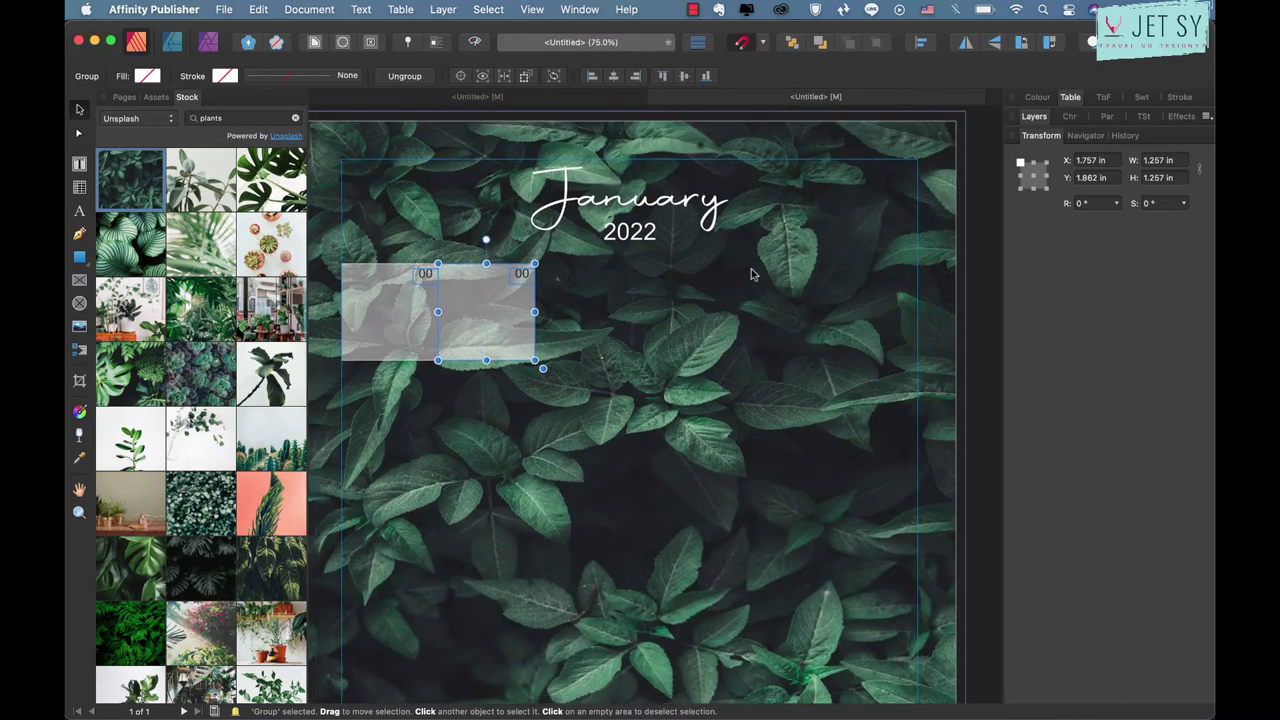
pyautogui.click(1108, 160)
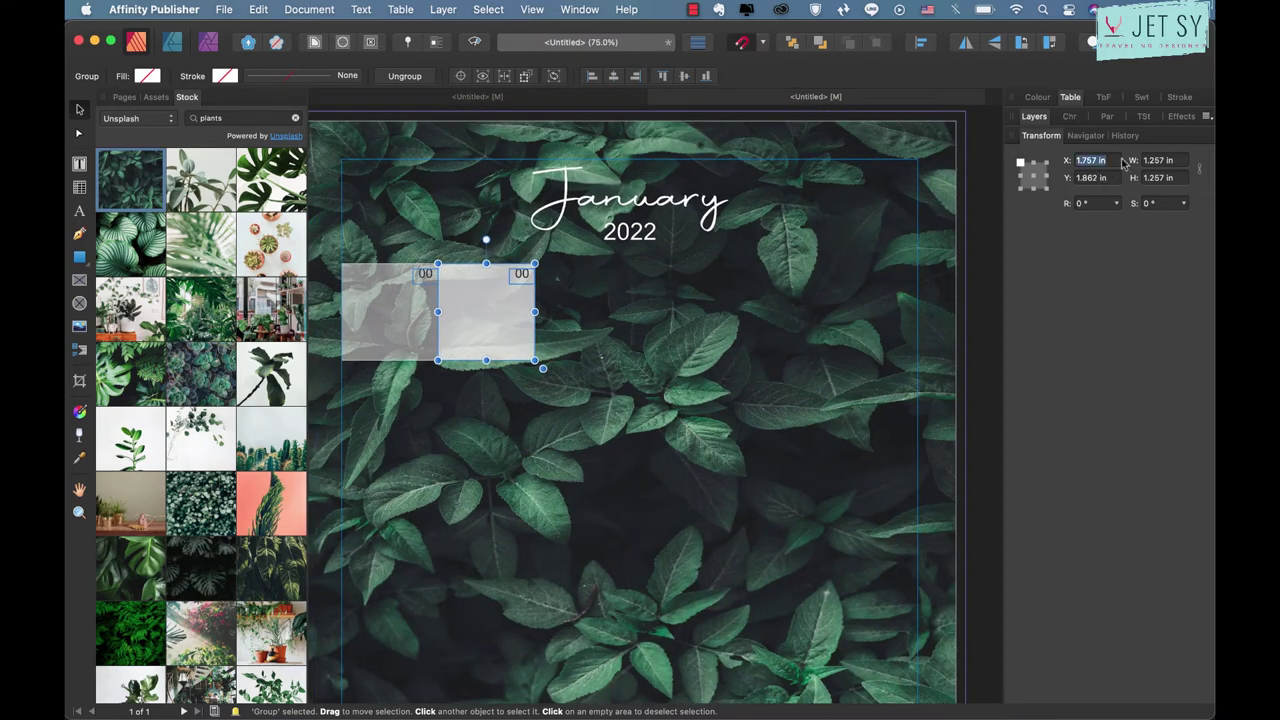
pyautogui.click(1155, 160)
pyautogui.press('super+j')
pyautogui.press('super+j')
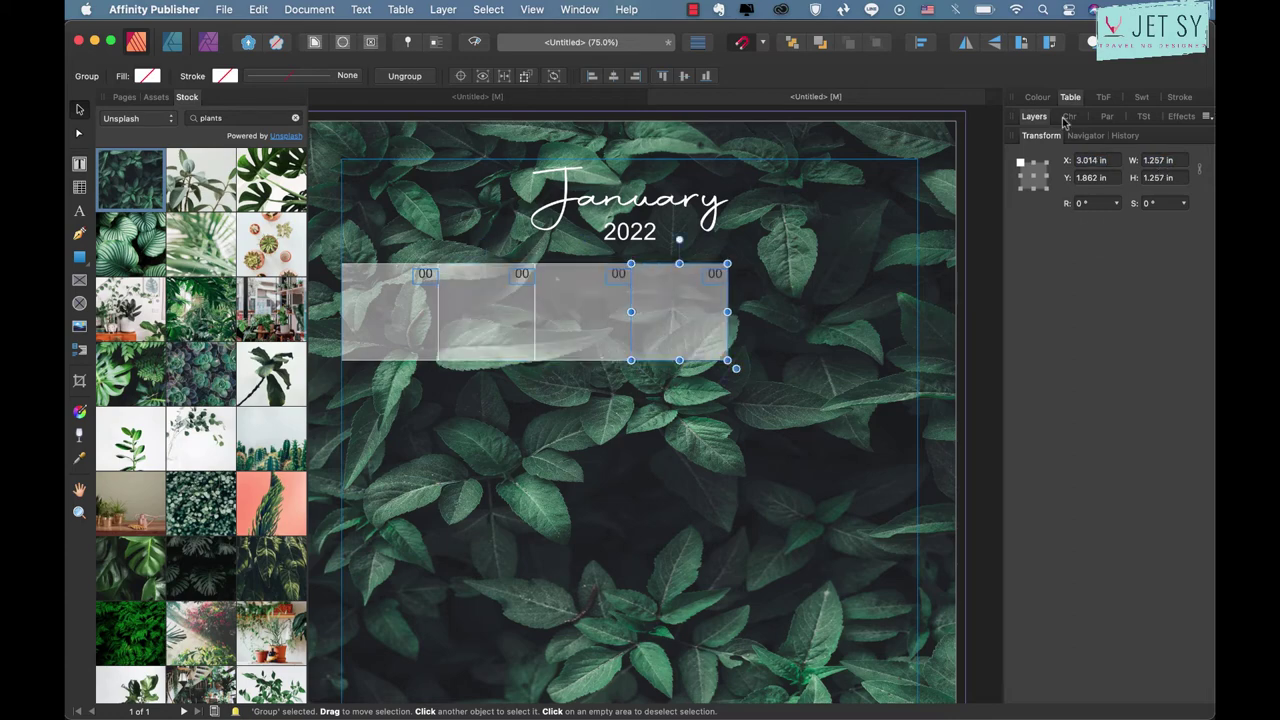
pyautogui.press('super+j')
pyautogui.press('super+j')
pyautogui.press('super+j')
# - Resize the seven-box row to 7.5 in wide, nudge it up, group it and duplicate it
pyautogui.click(1034, 116)
pyautogui.keyDown('shift'); pyautogui.click(1083, 320); pyautogui.keyUp('shift')
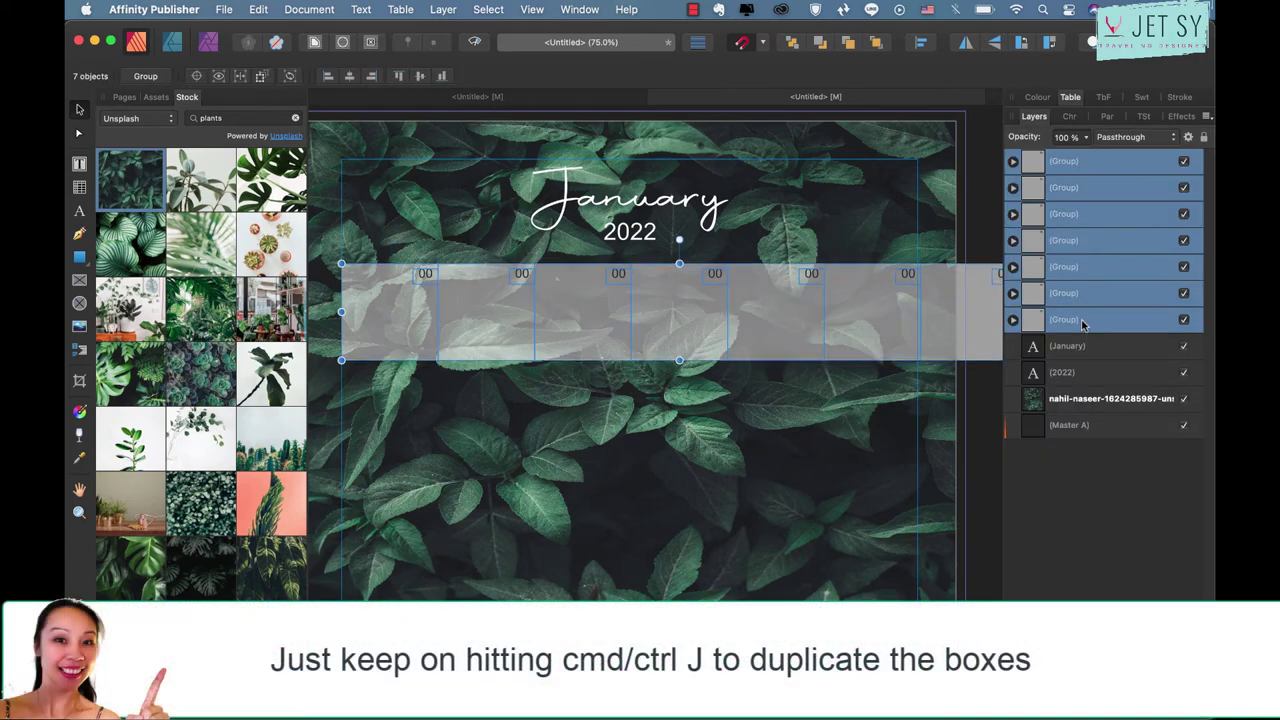
pyautogui.press('super+minus')
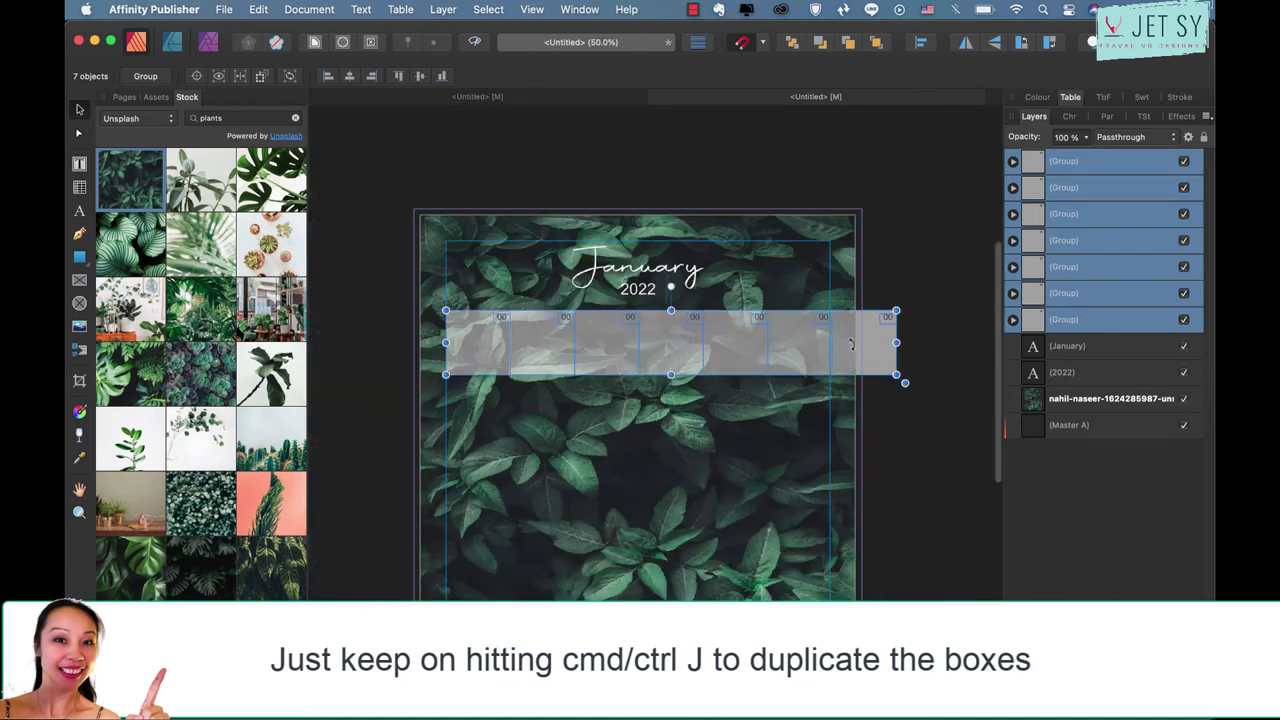
pyautogui.moveTo(896, 311); pyautogui.dragTo(833, 328)
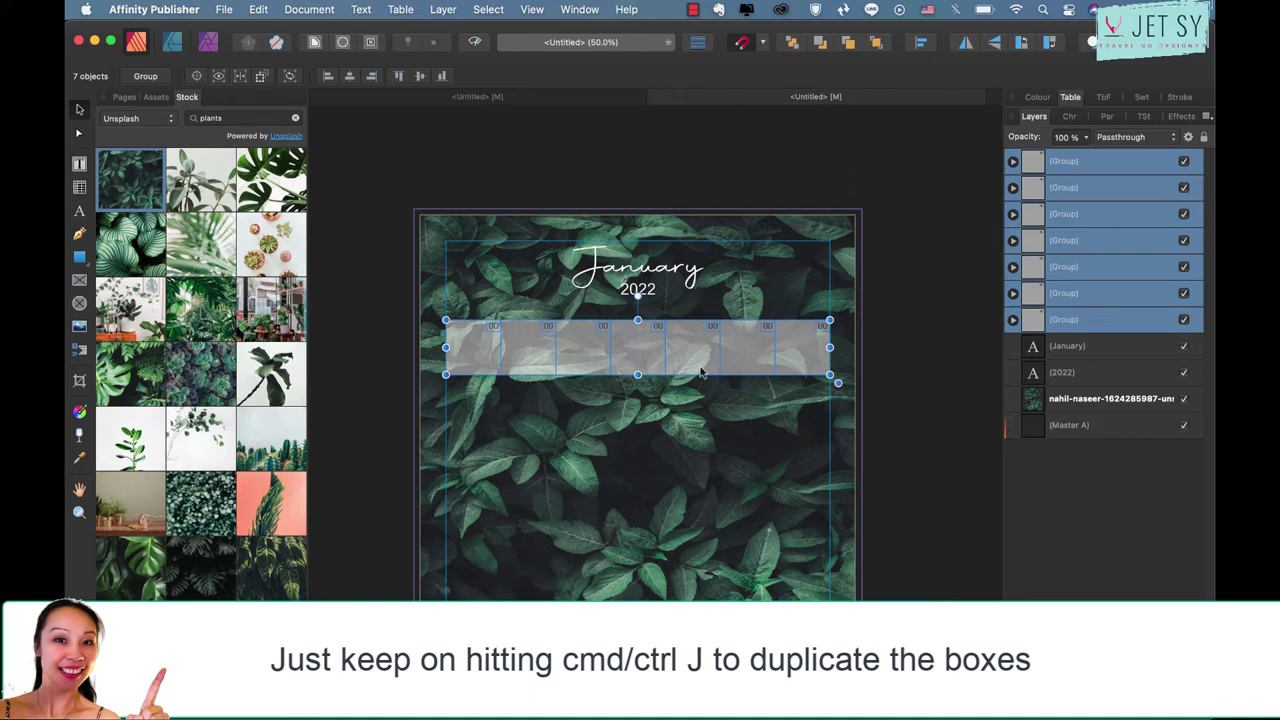
pyautogui.press('Up')
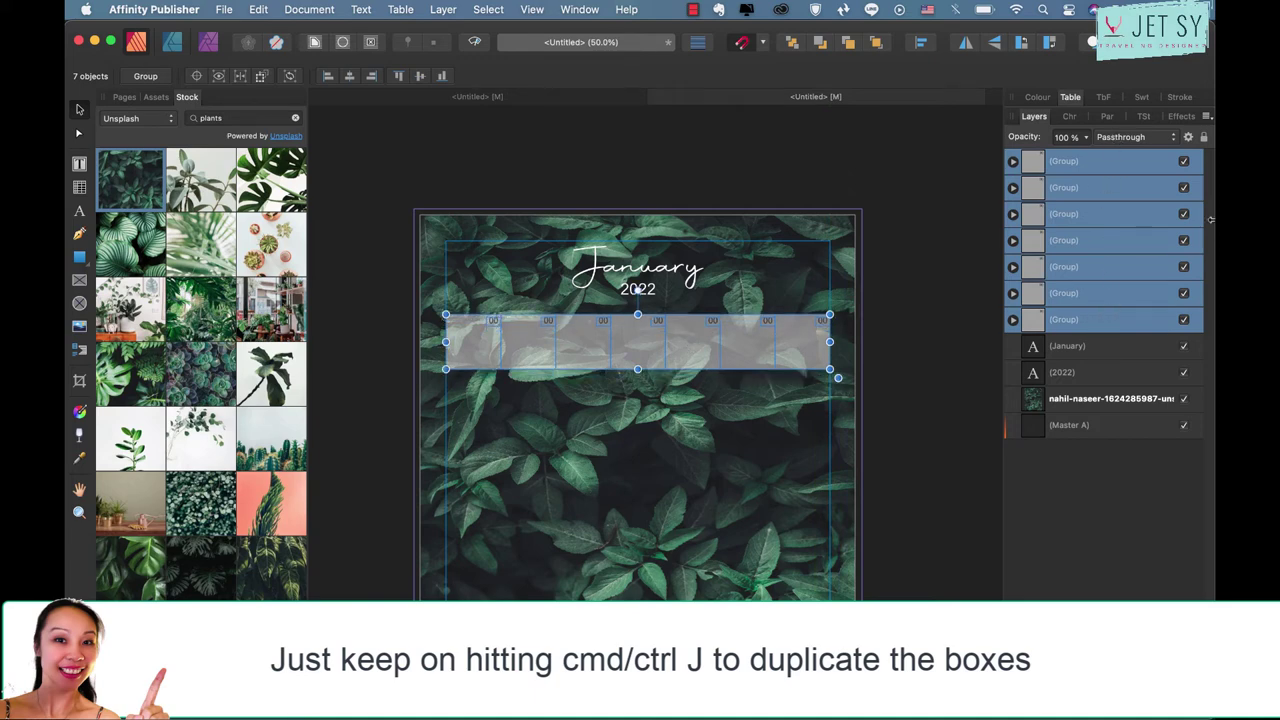
pyautogui.hotkey('ctrl', 'g')
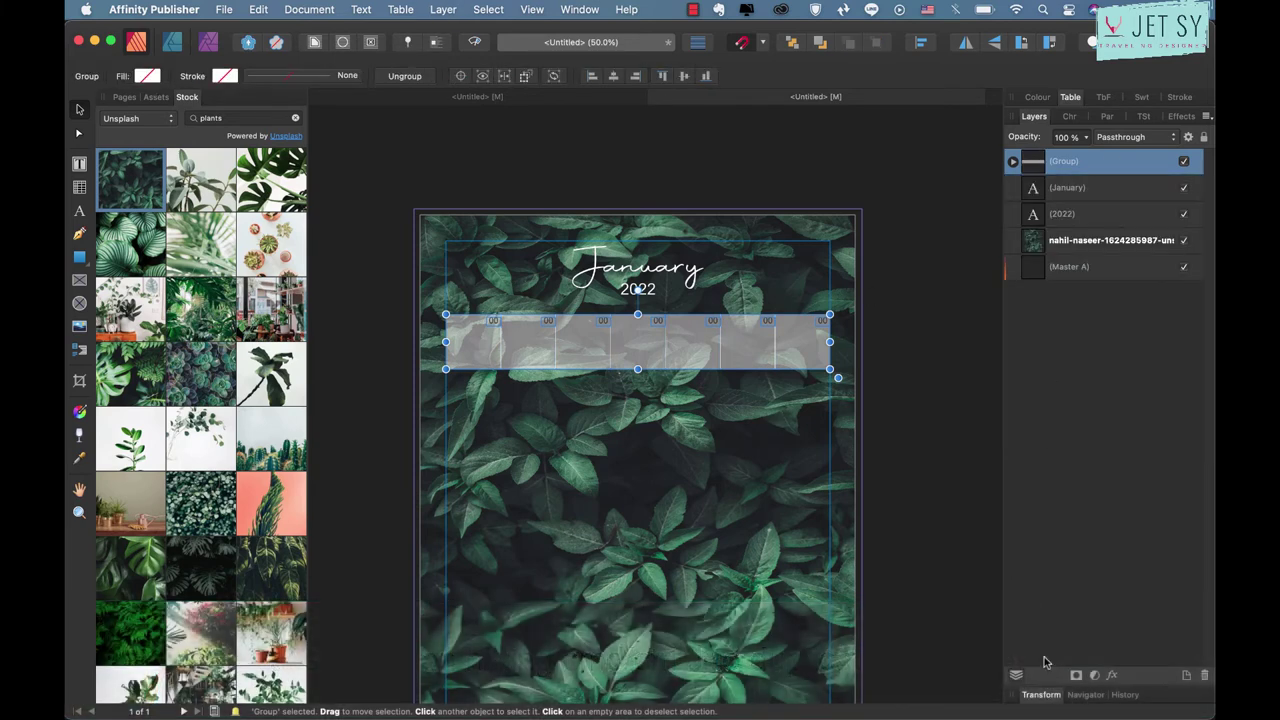
pyautogui.hotkey('ctrl', 'j')
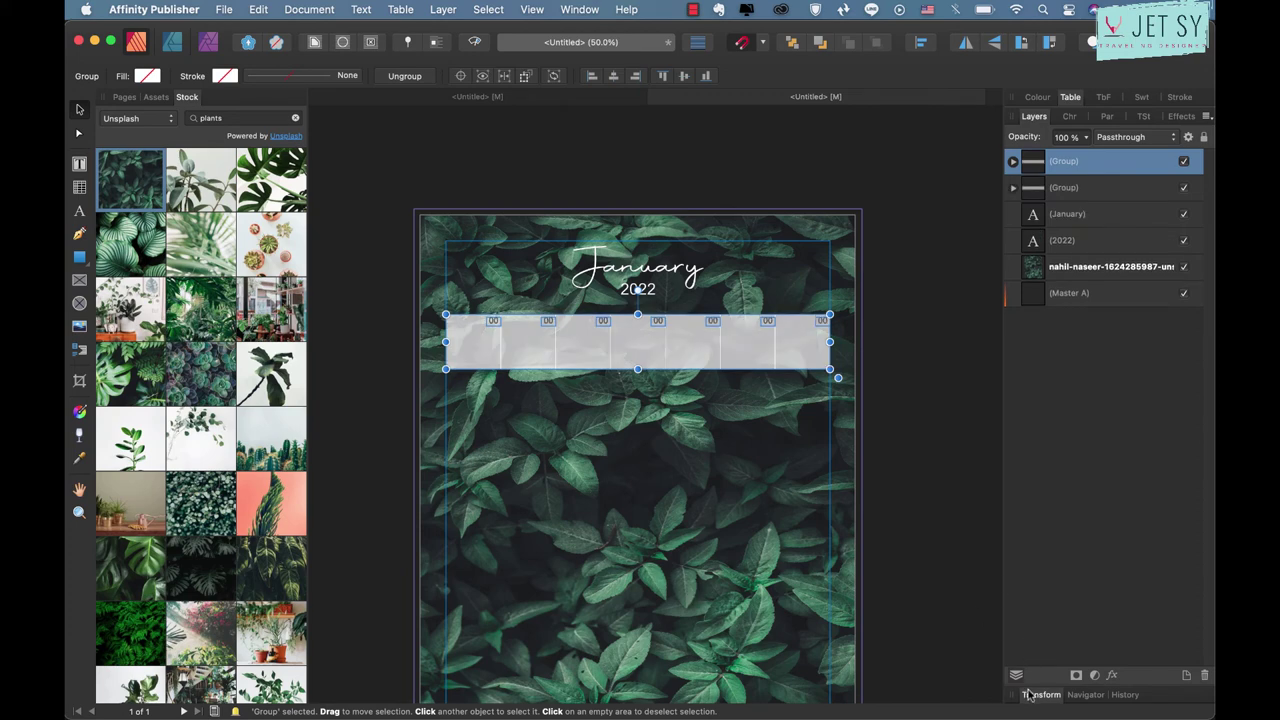
# - Move the duplicated row down 1.071 in using the Transform panel's Y value
pyautogui.click(1038, 694)
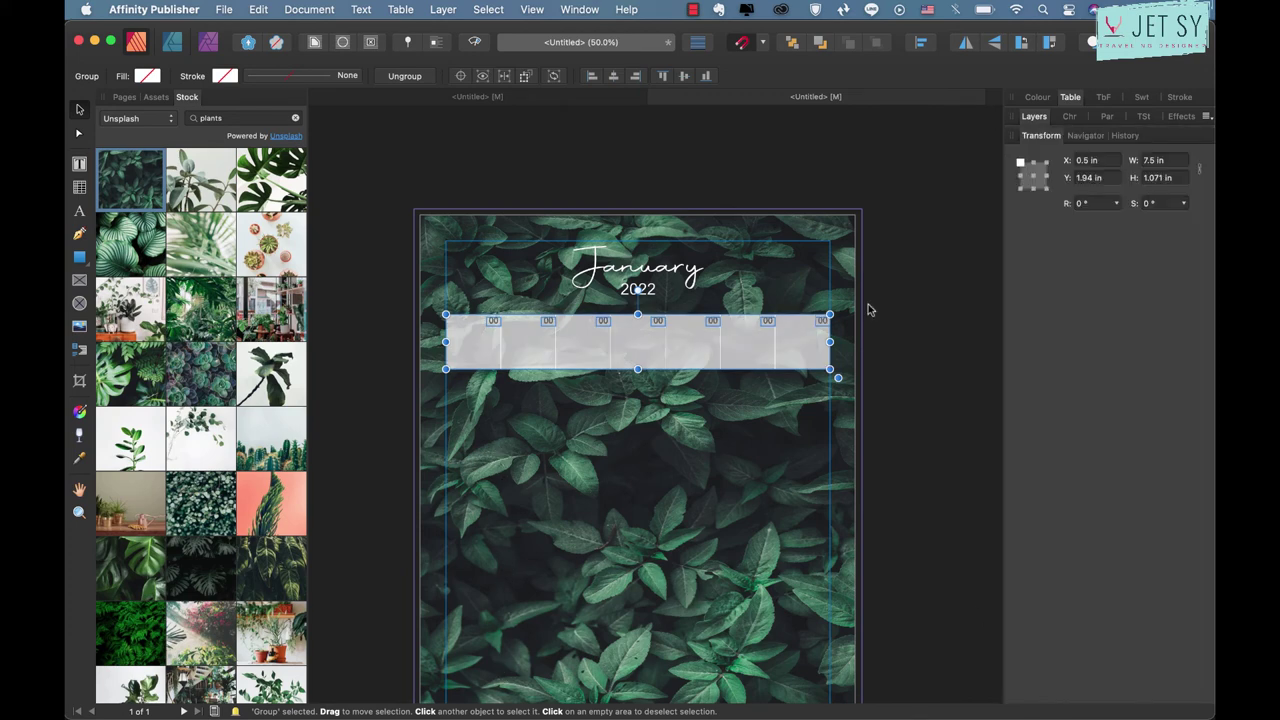
pyautogui.click(1111, 177)
pyautogui.click(1108, 179)
pyautogui.doubleClick(1150, 180)
pyautogui.click(1100, 180)
pyautogui.press('Right')
pyautogui.write('1.071')
pyautogui.press('Return')
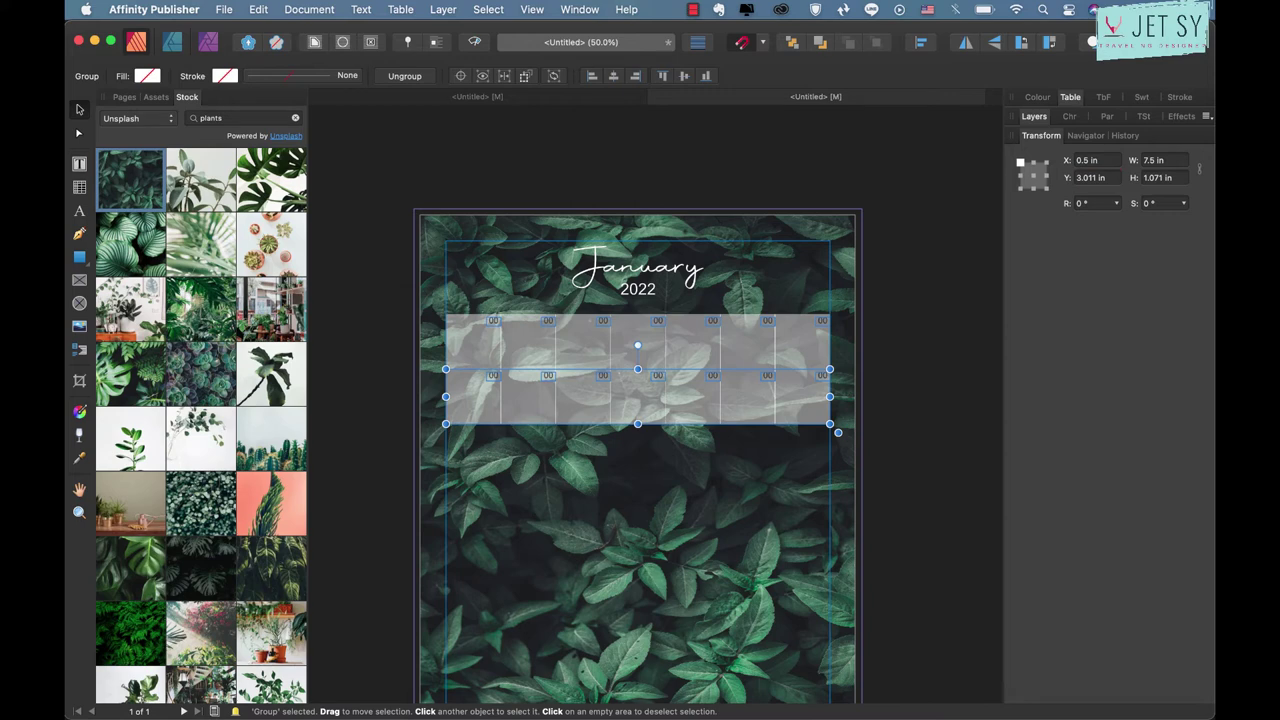
# - Duplicate three more rows at the same offset and group all six rows into one grid
pyautogui.press('super+j')
pyautogui.press('super+j')
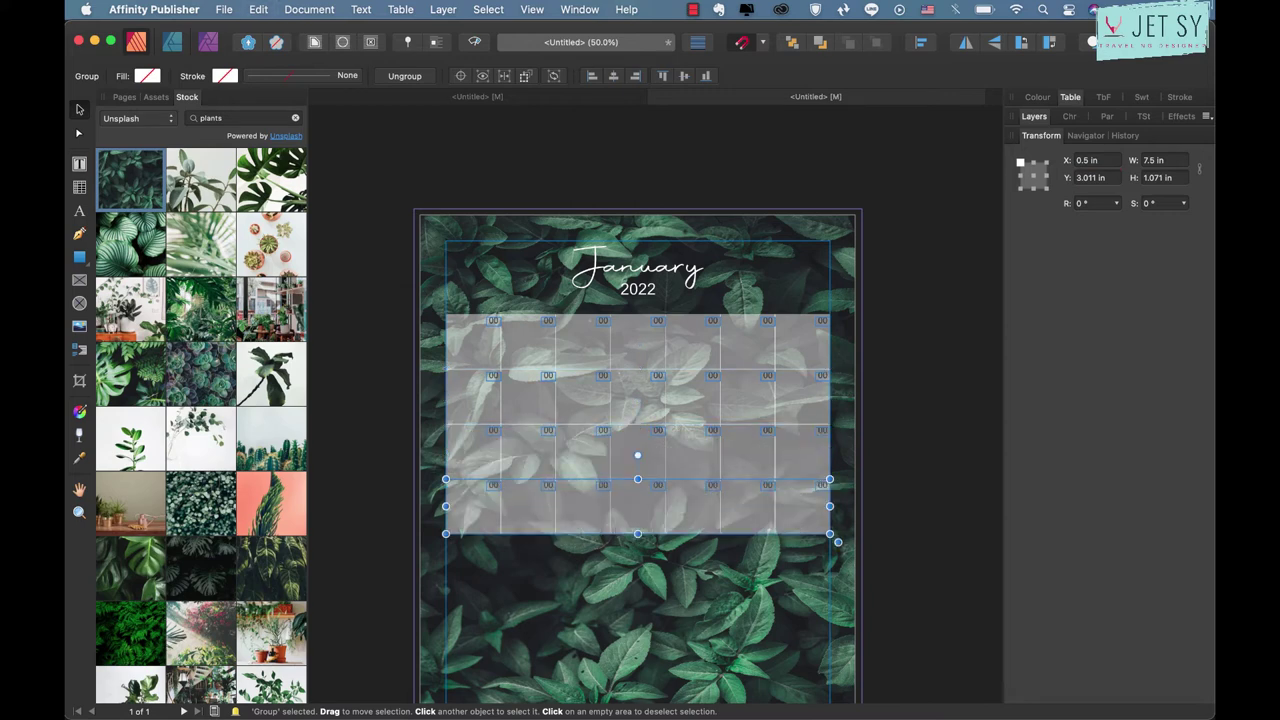
pyautogui.press('super+j')
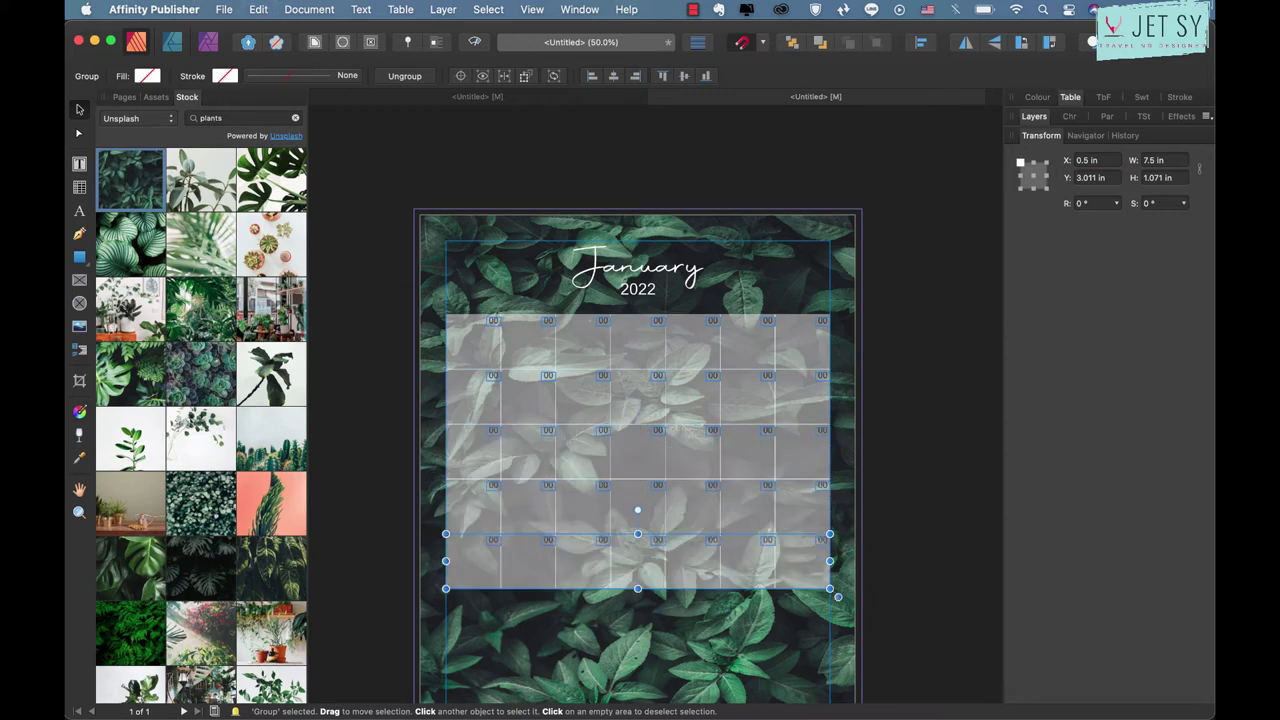
pyautogui.press('super+j')
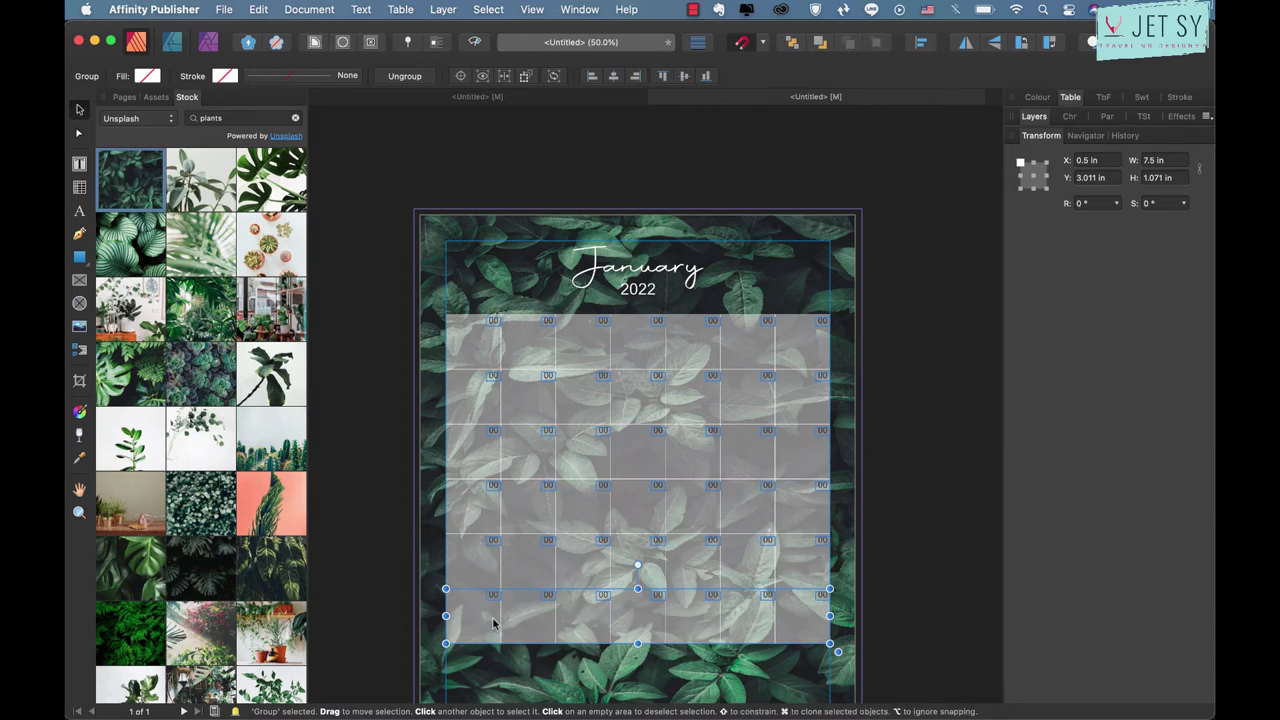
pyautogui.click(1034, 116)
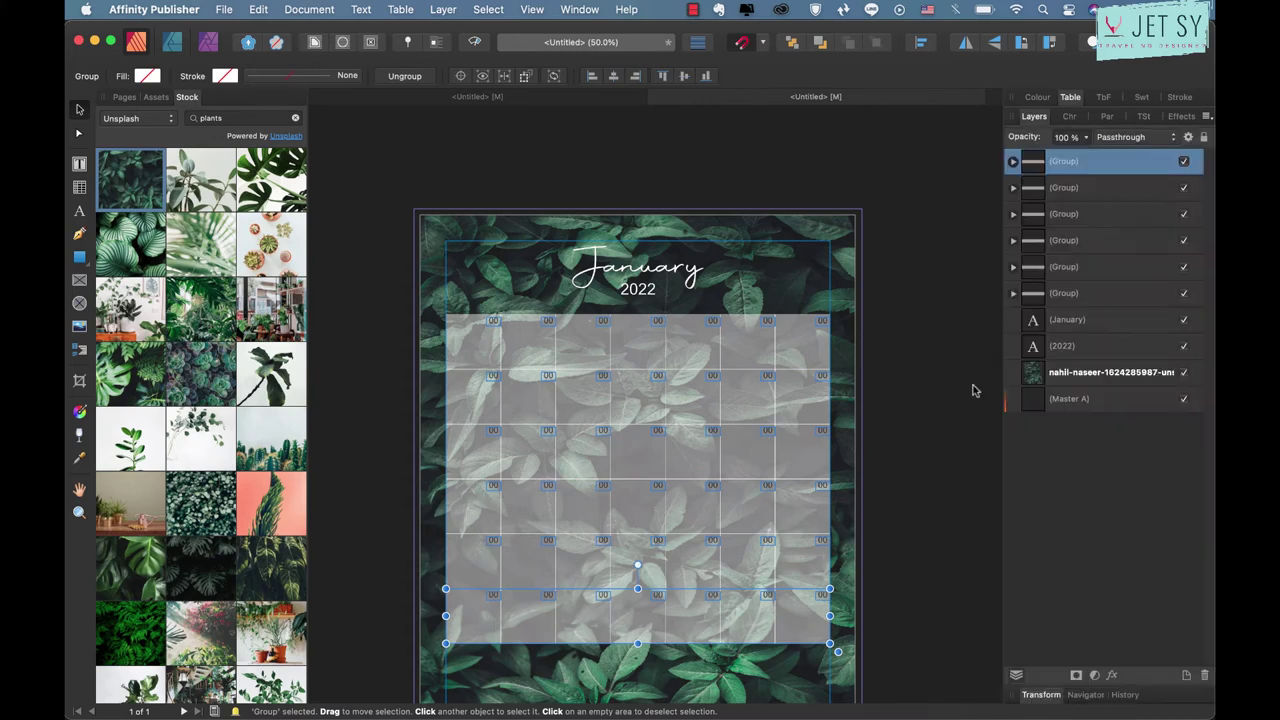
pyautogui.keyDown('shift'); pyautogui.click(1100, 294); pyautogui.keyUp('shift')
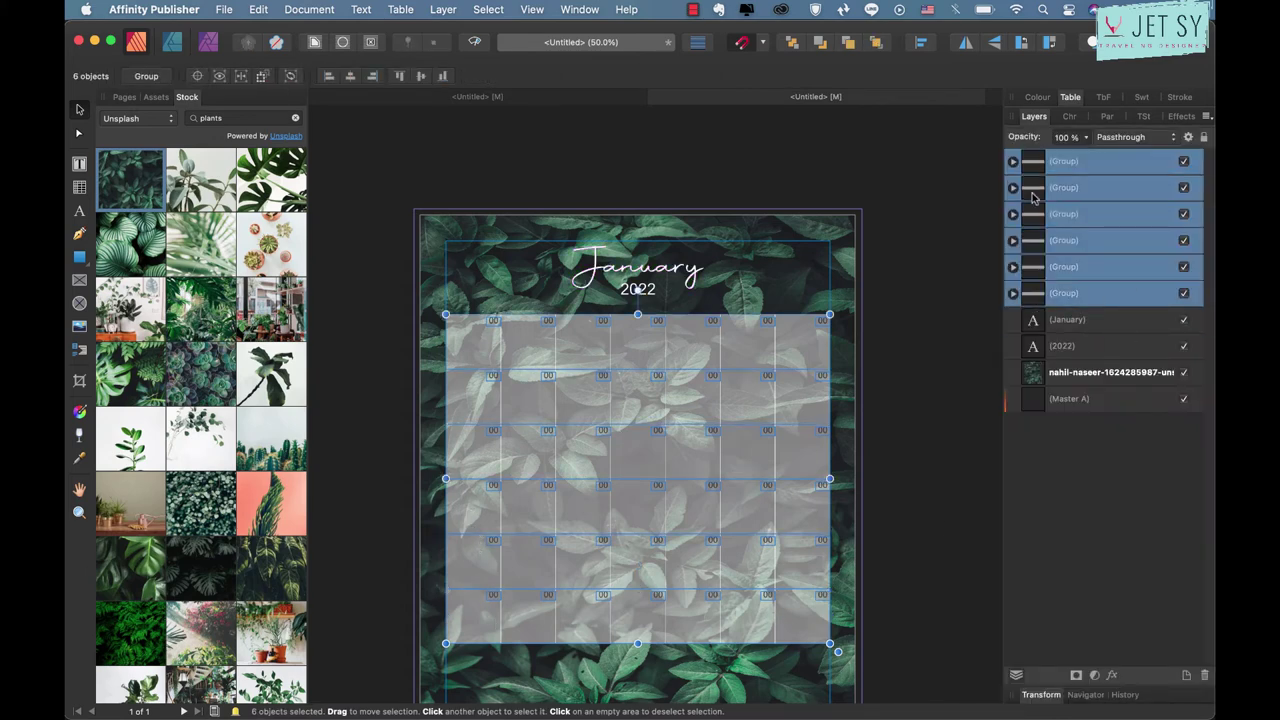
pyautogui.press('super+g')
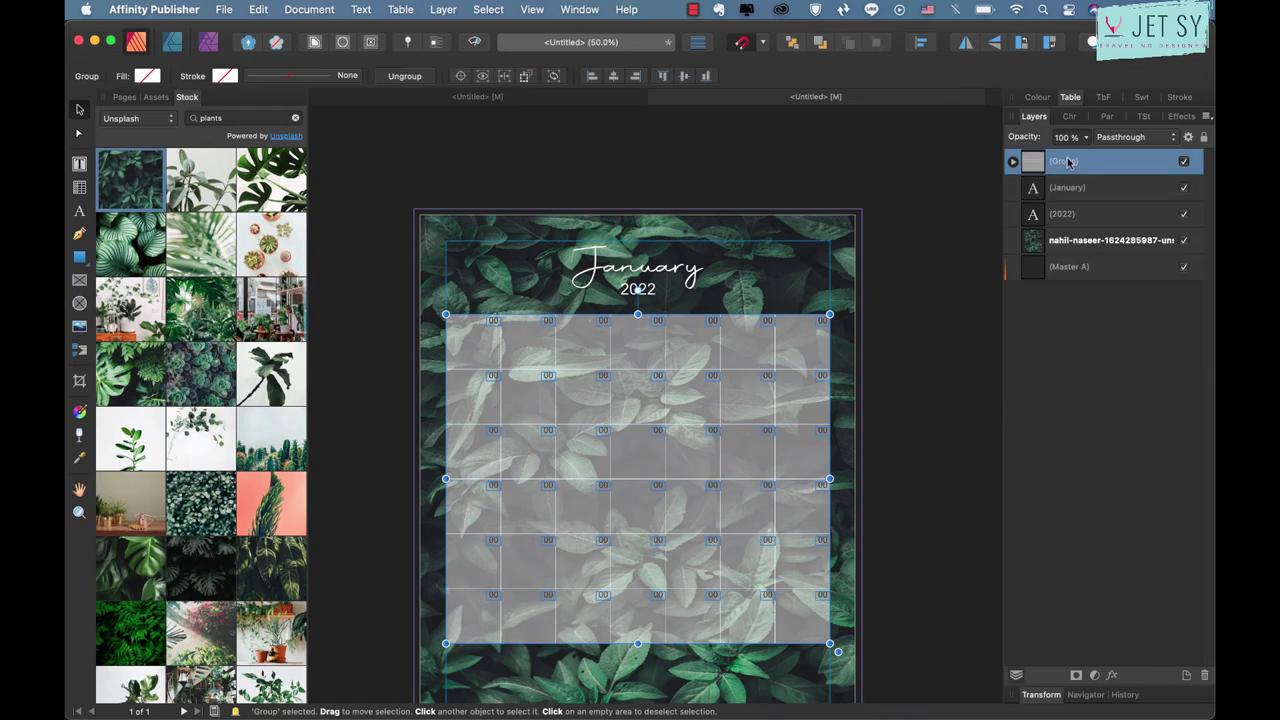
# - Shorten the date-box grid from its corner, keeping its 7.5 in width, to fit below the header
pyautogui.scroll(-3, 731, 543)
pyautogui.scroll(-2, 731, 543)
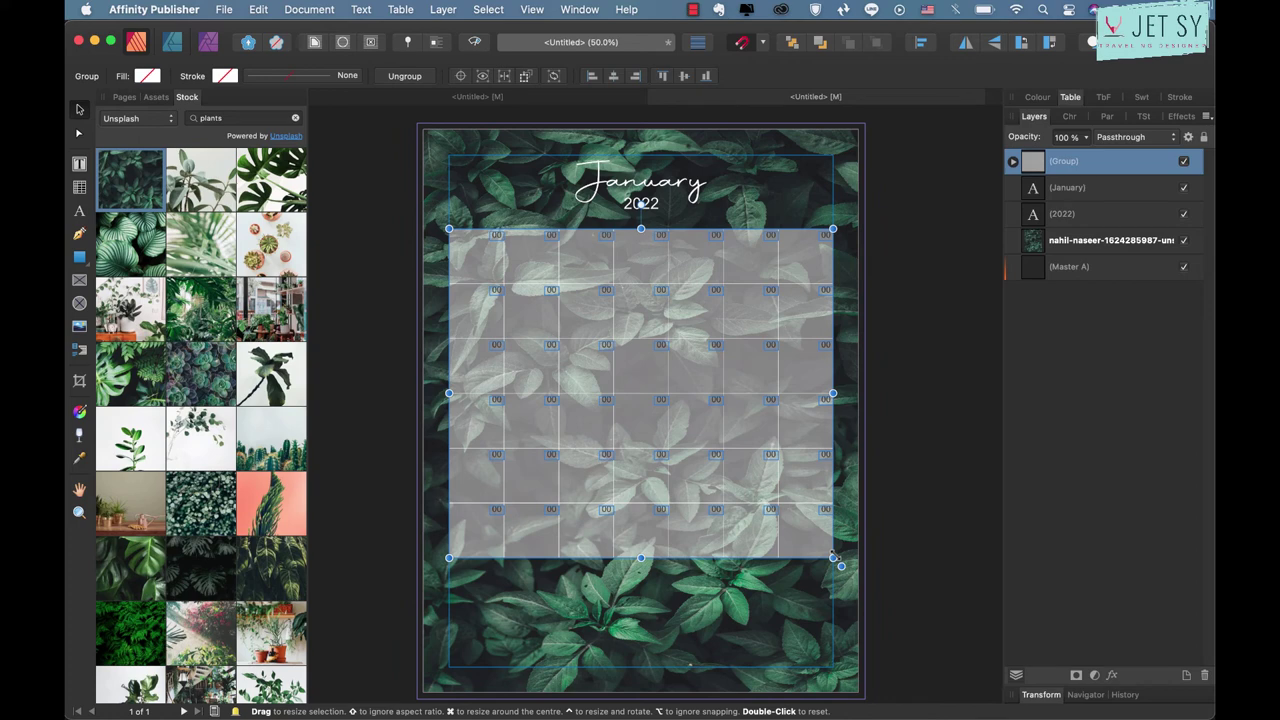
pyautogui.moveTo(834, 557)
pyautogui.mouseDown()
pyautogui.moveTo(664, 437)
pyautogui.moveTo(833, 577)
pyautogui.moveTo(833, 565)
pyautogui.mouseUp()
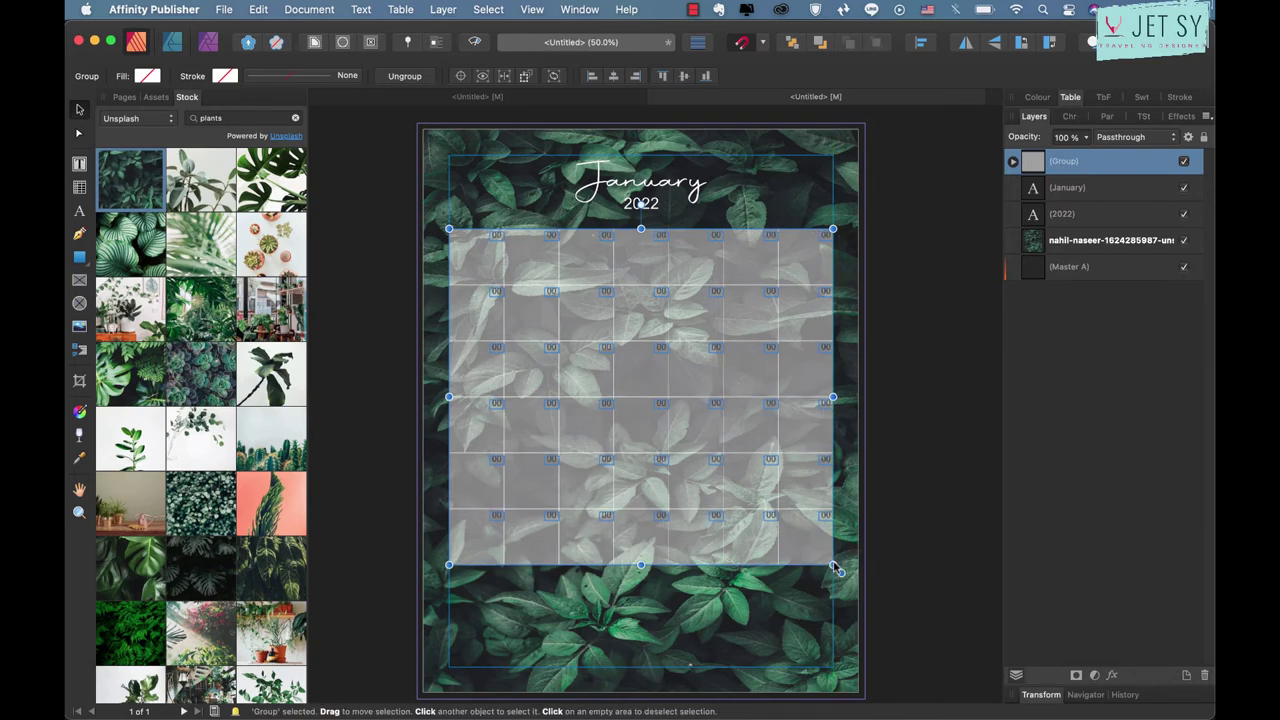
pyautogui.press('super+d')
pyautogui.press('super+plus')
pyautogui.scroll(-1, 663, 495)
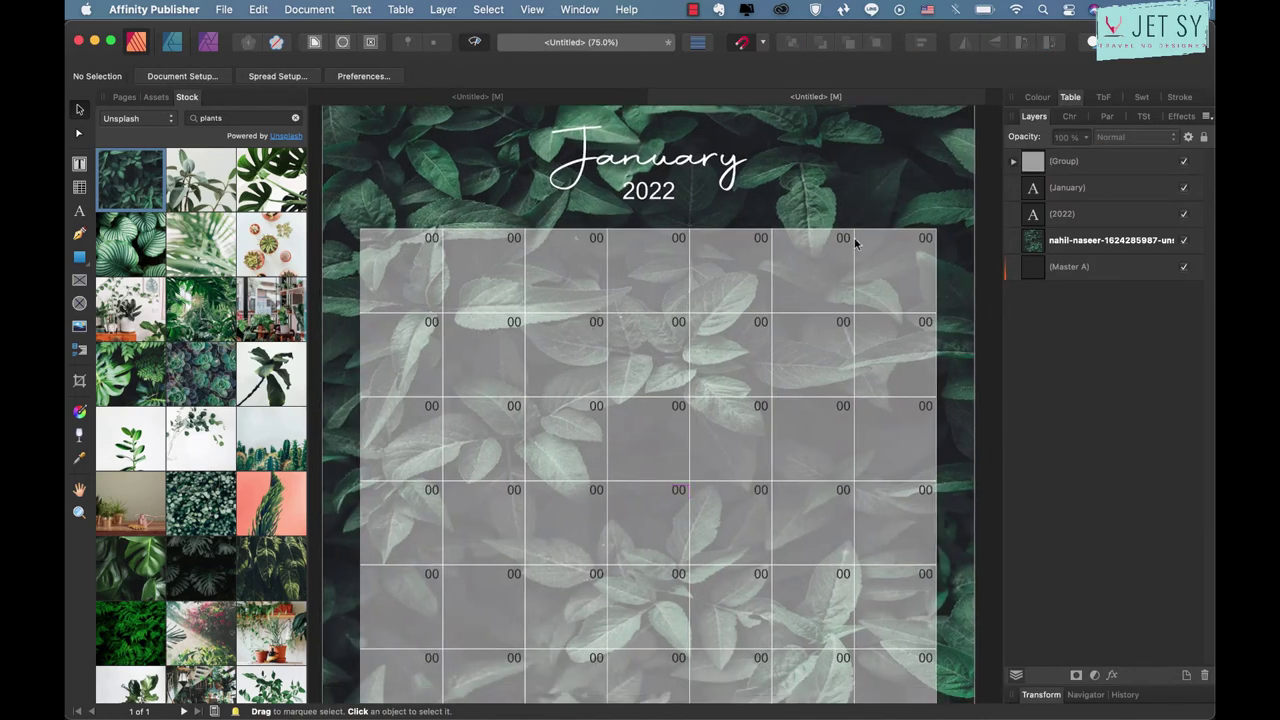
pyautogui.scroll(-2, 680, 514)
pyautogui.scroll(-5, 680, 514)
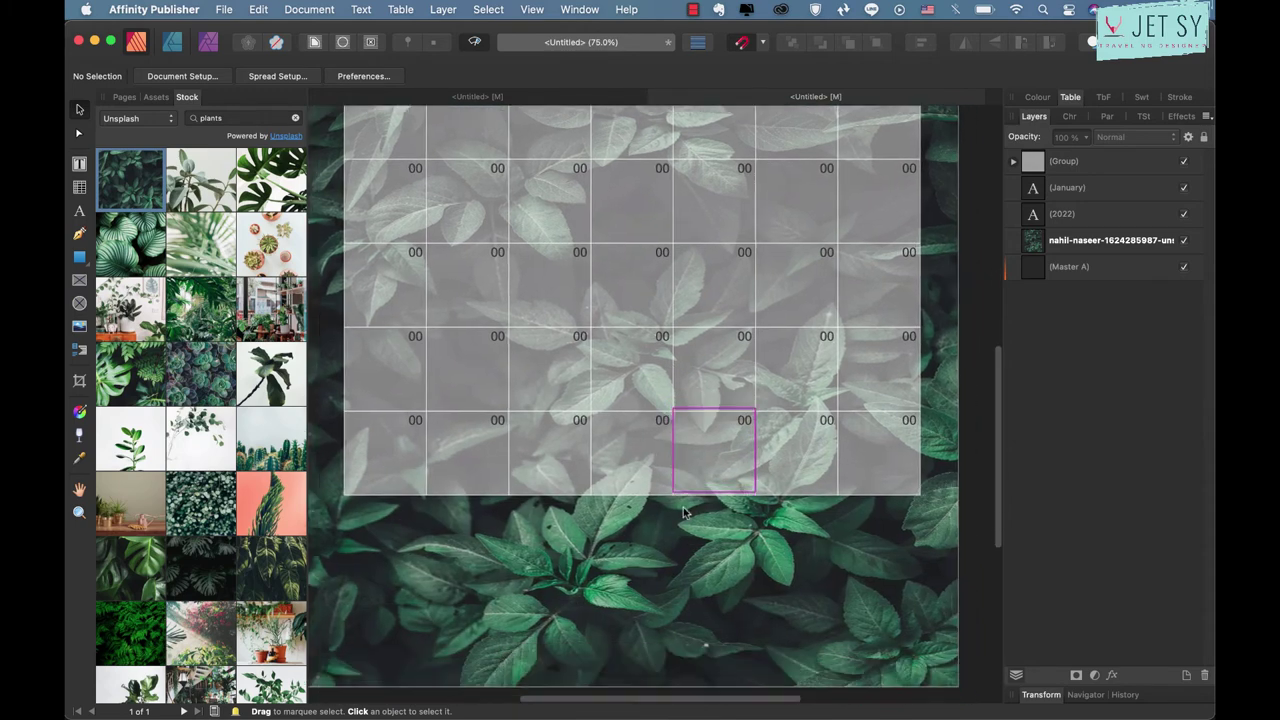
pyautogui.scroll(-4, 683, 512)
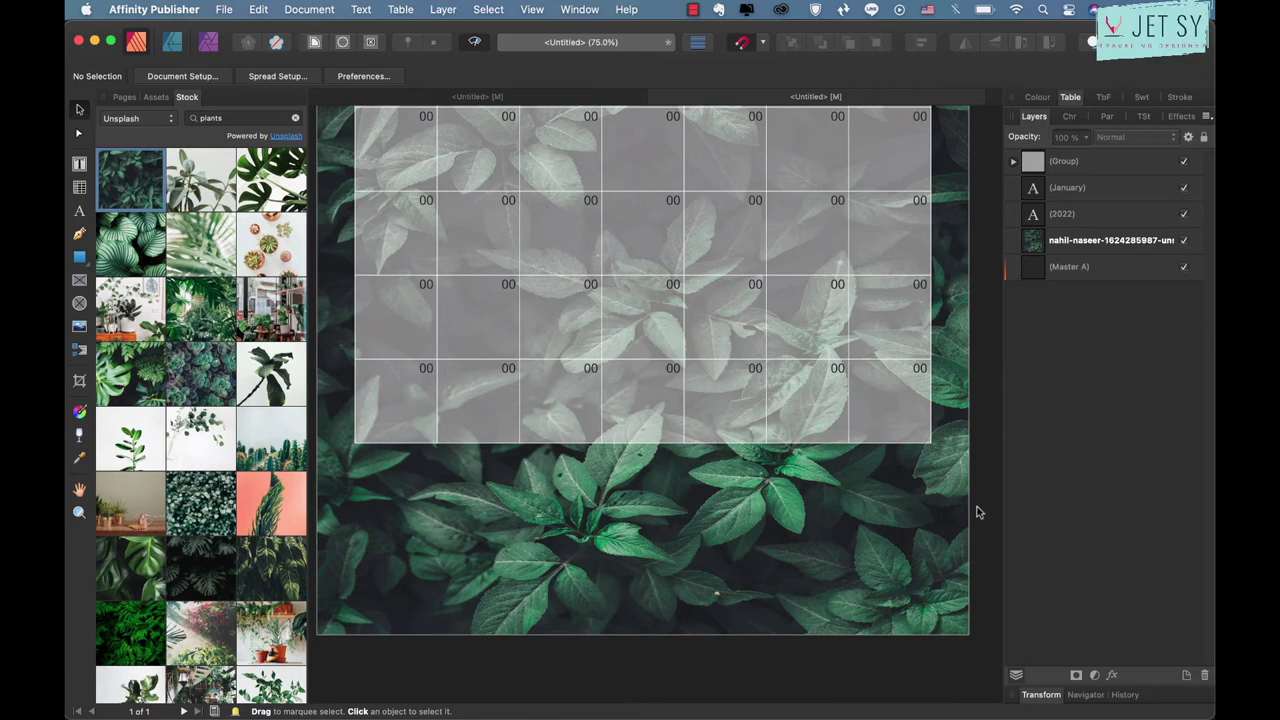
pyautogui.scroll(3, 384, 320)
pyautogui.click(657, 166)
pyautogui.scroll(-4, 694, 268)
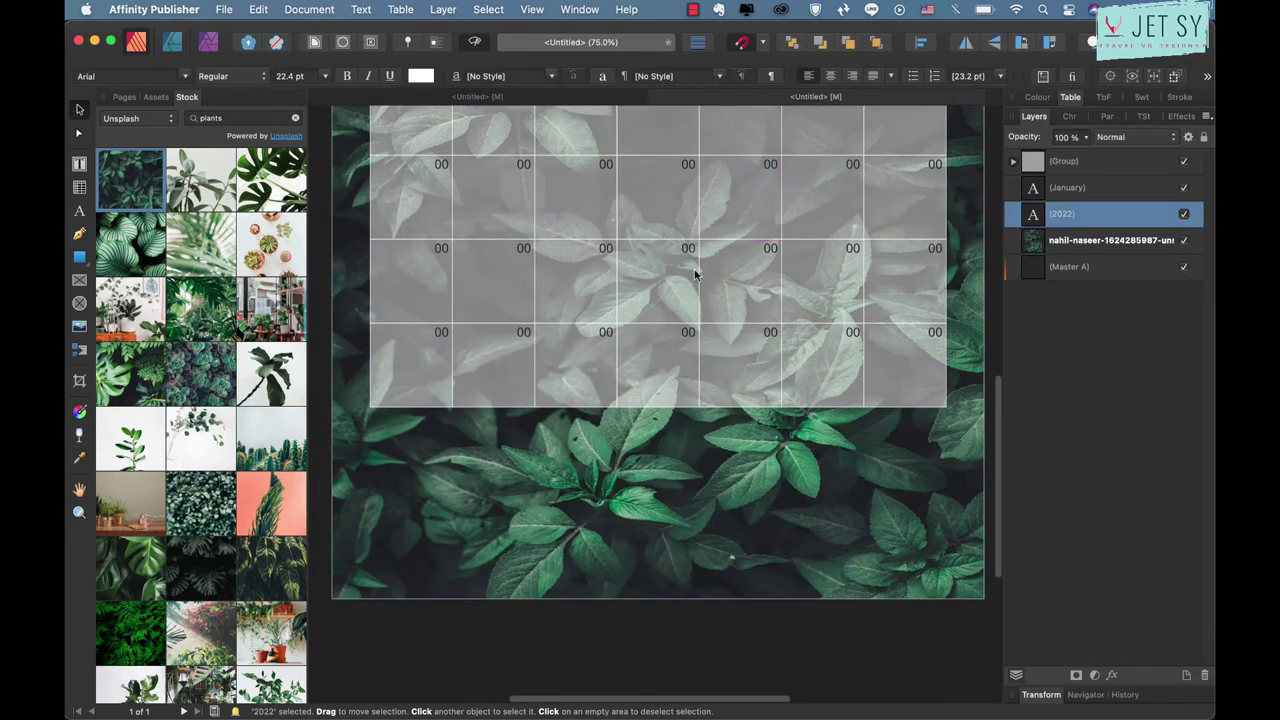
# - Duplicate the '2022' text, move the copy below the grid, and retype it as 'NOTES'
pyautogui.press('super+j')
pyautogui.moveTo(652, 405); pyautogui.dragTo(652, 442)
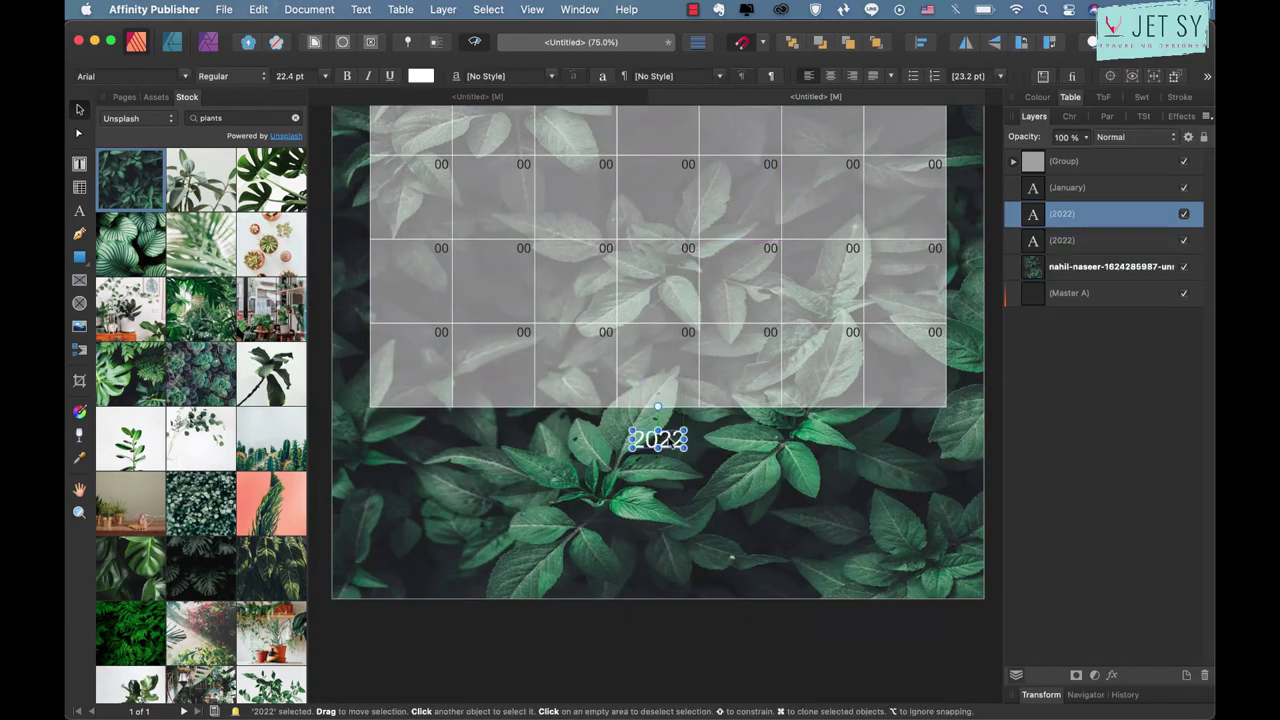
pyautogui.doubleClick(667, 440)
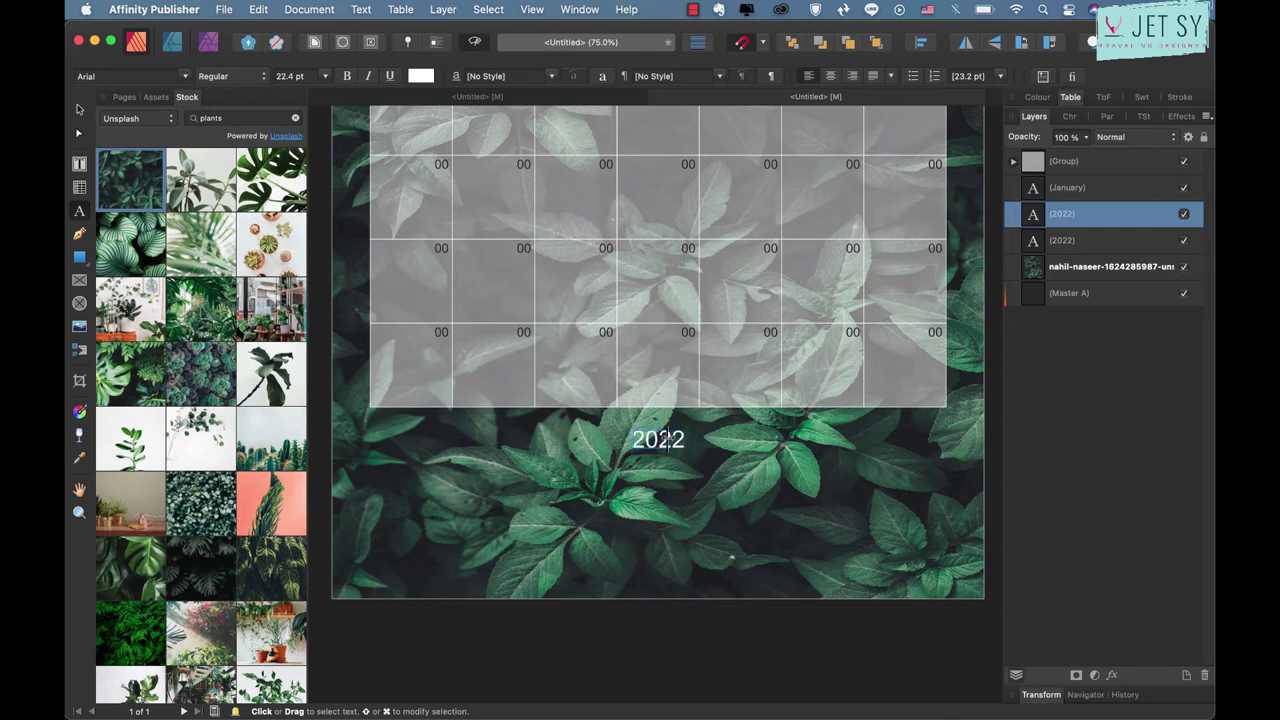
pyautogui.write('NOTES')
pyautogui.press('Escape')
pyautogui.click(452, 545)
pyautogui.press('m')
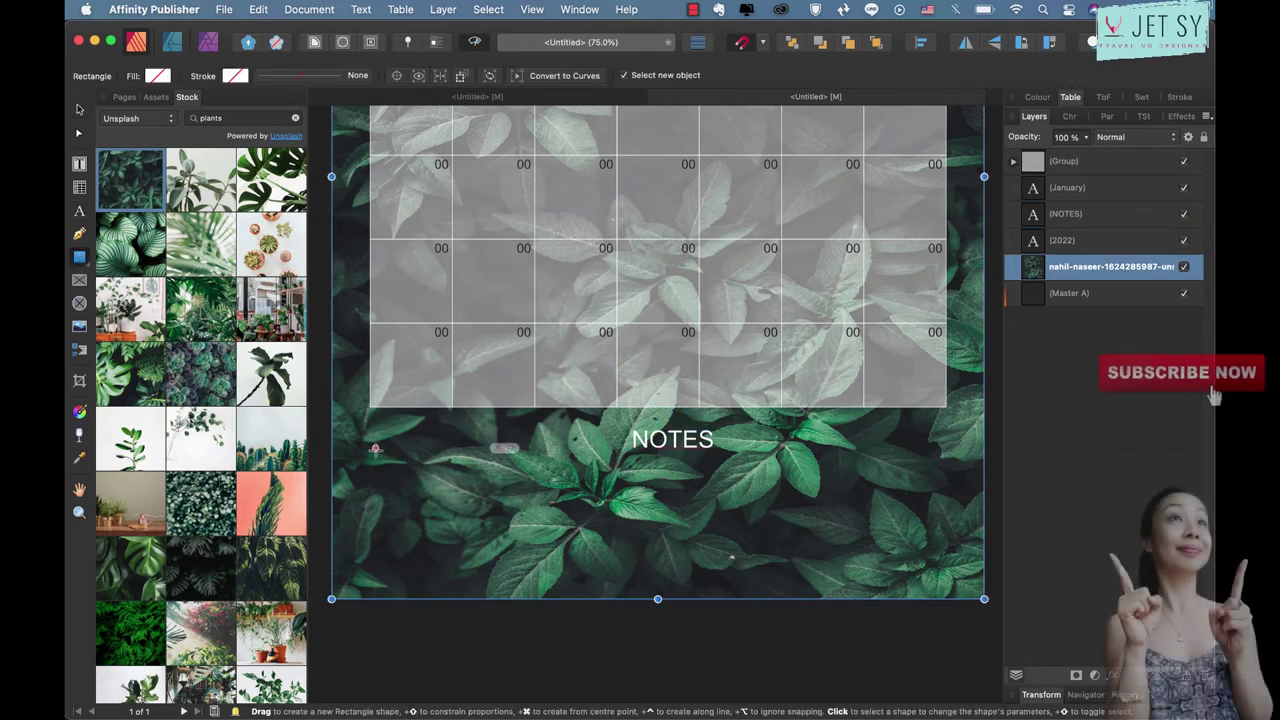
# - Draw a wide translucent grey box under NOTES and raise its top edge toward the heading
pyautogui.moveTo(368, 464); pyautogui.dragTo(942, 562)
pyautogui.click(665, 437)
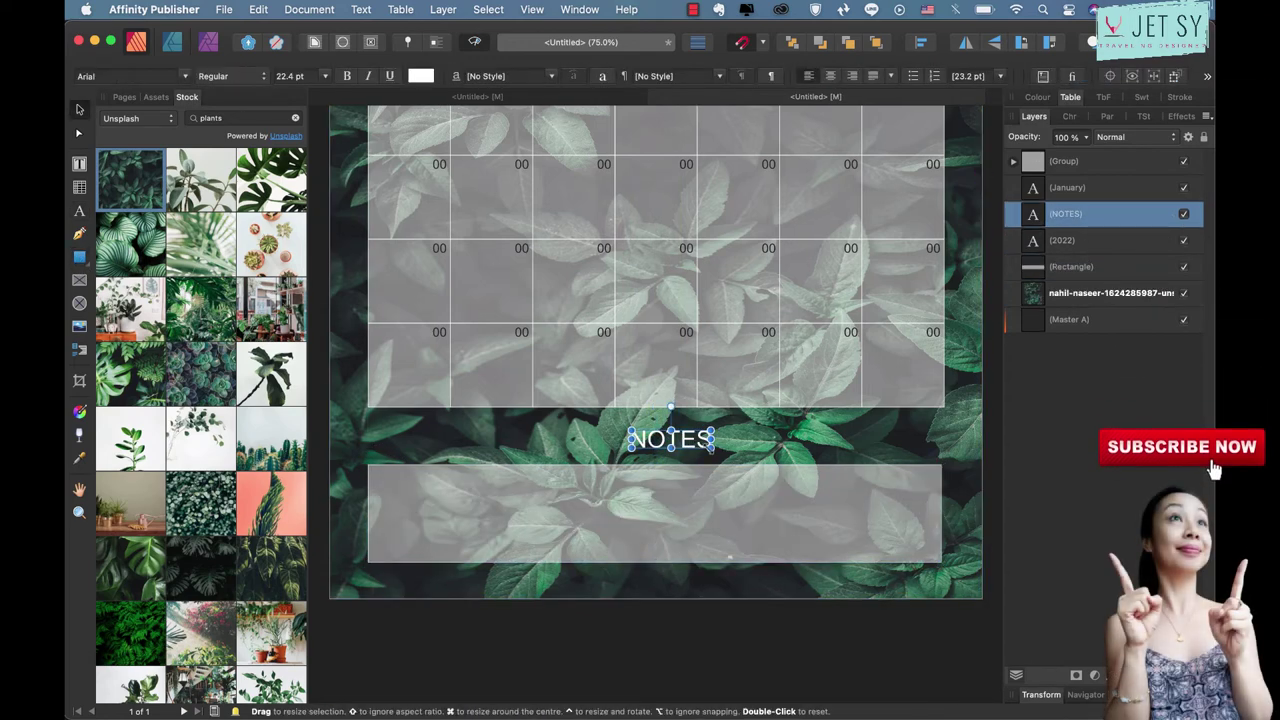
pyautogui.click(688, 486)
pyautogui.moveTo(654, 464); pyautogui.dragTo(654, 439)
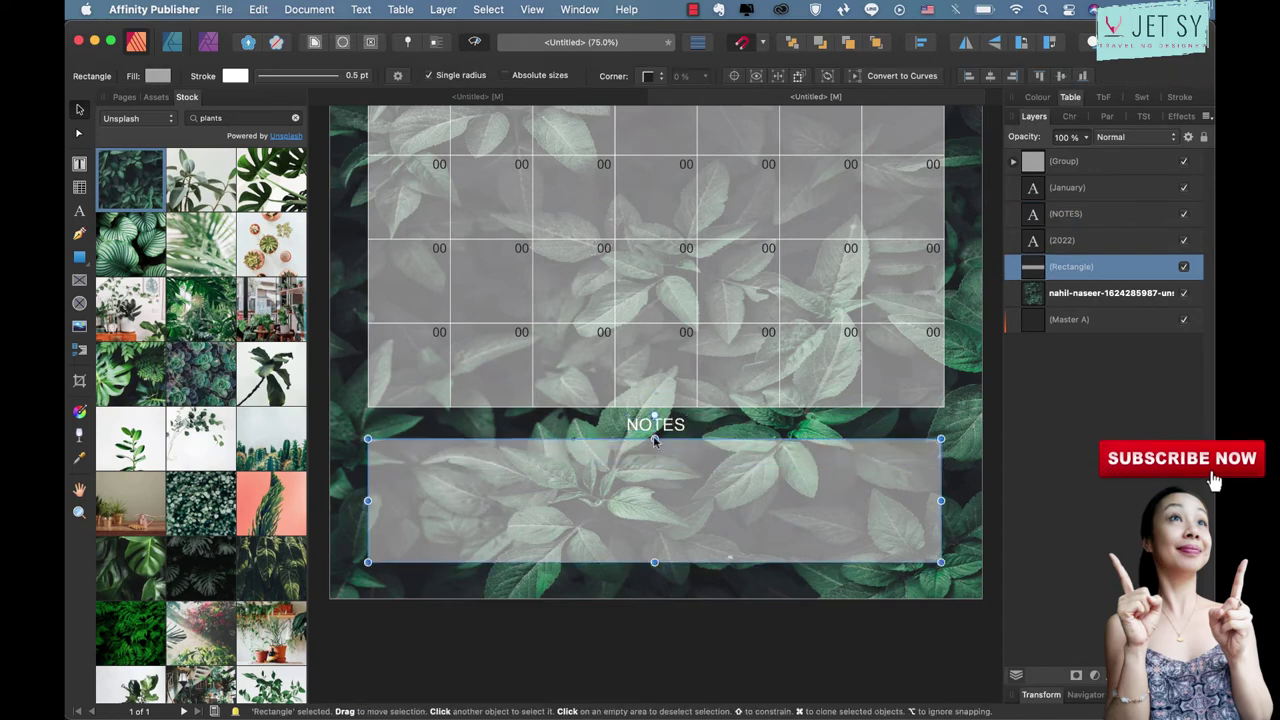
pyautogui.click(465, 436)
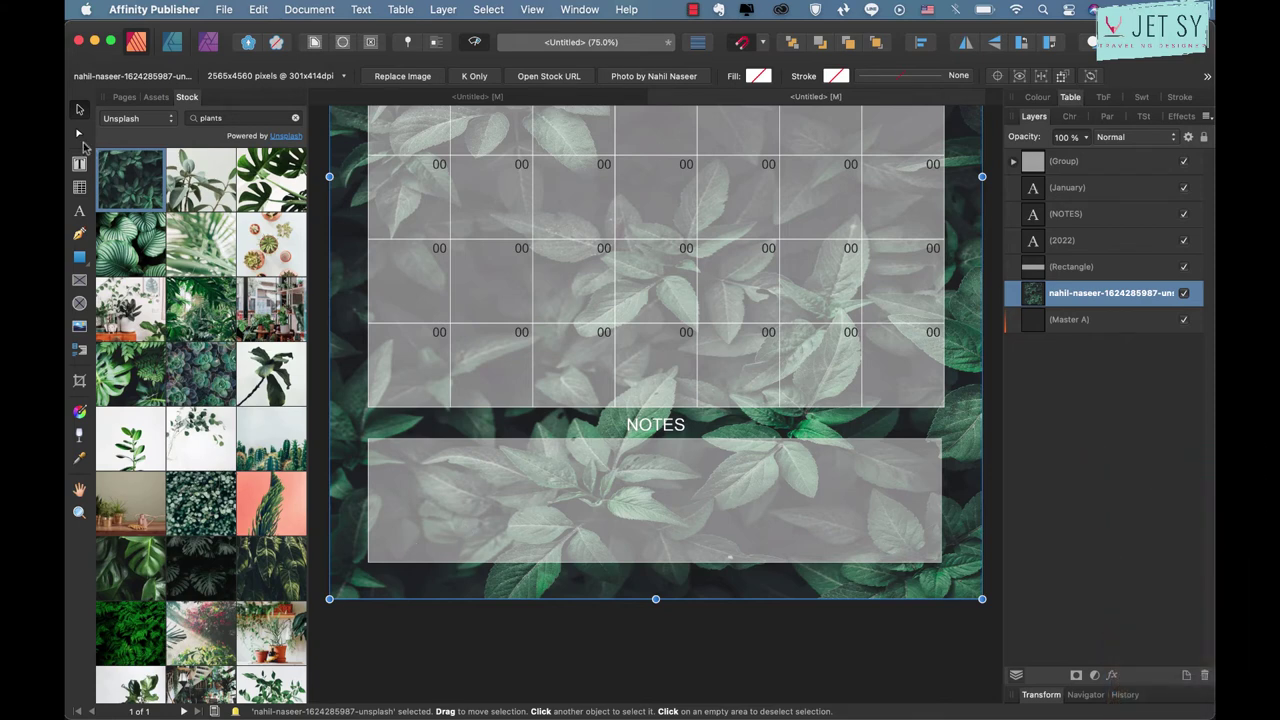
# - Draw a 0.5 pt dashed white line across the notes box with the Pen tool
pyautogui.click(79, 233)
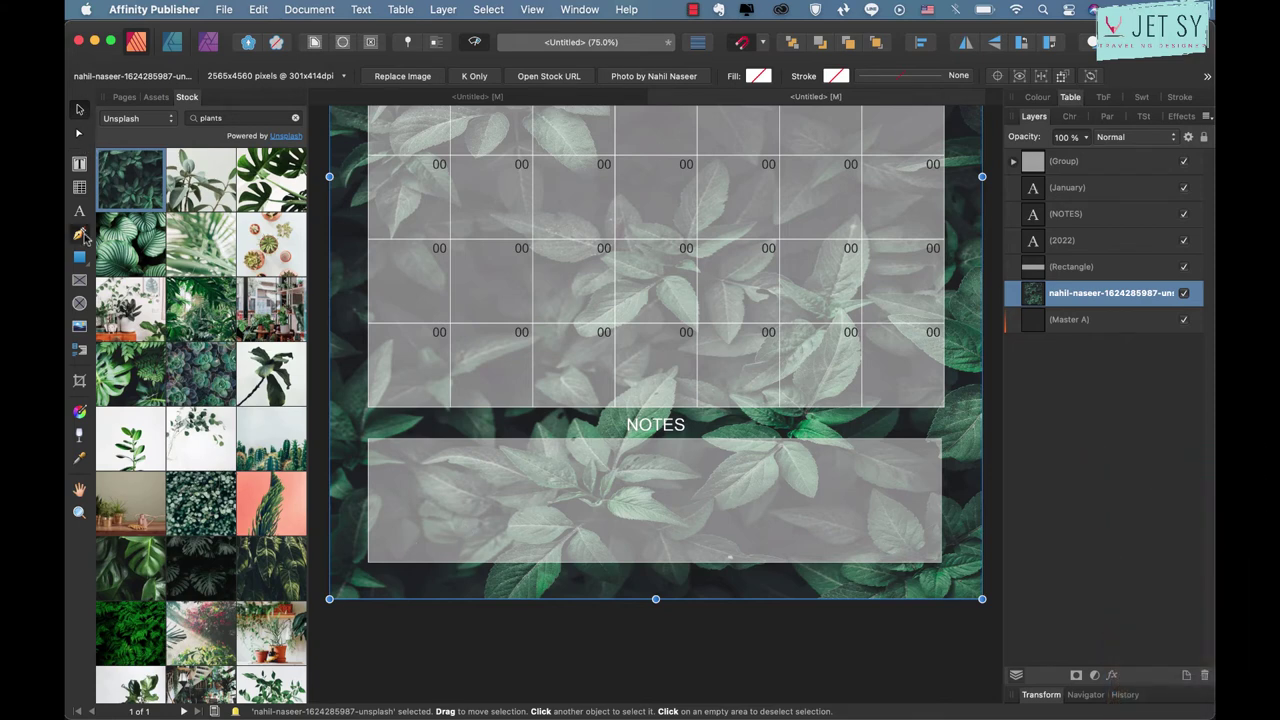
pyautogui.click(386, 467)
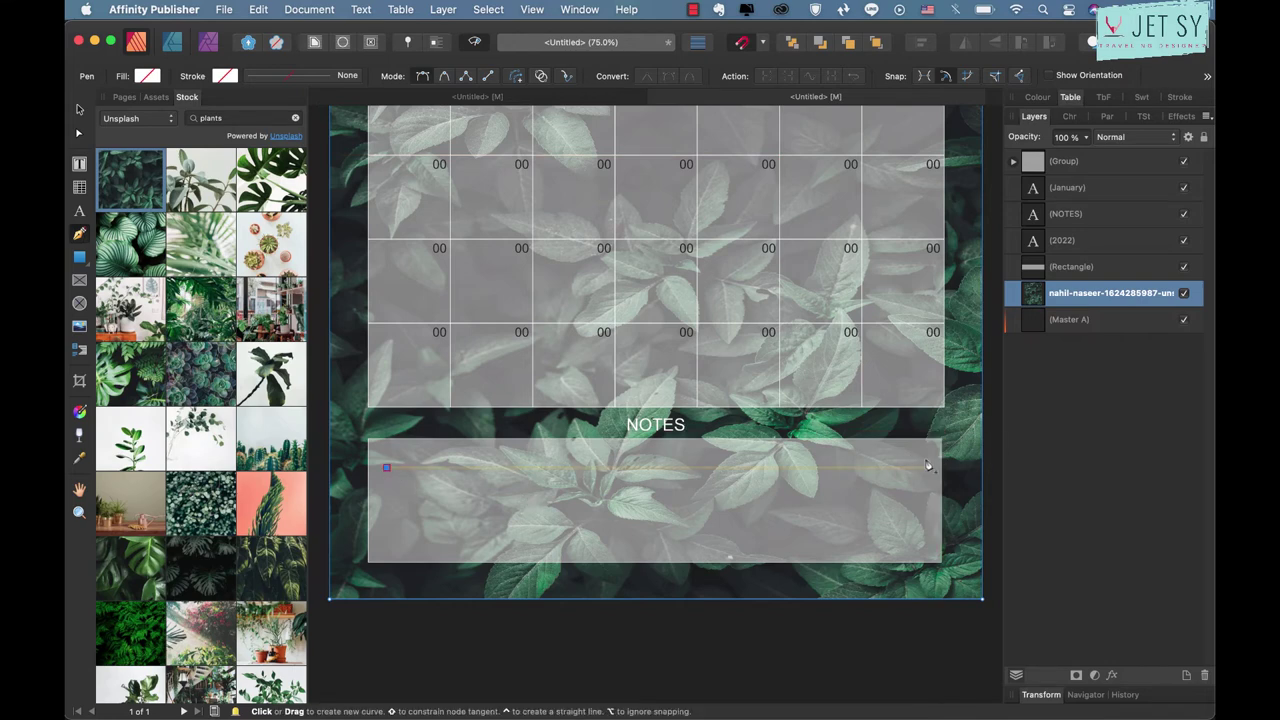
pyautogui.click(920, 468)
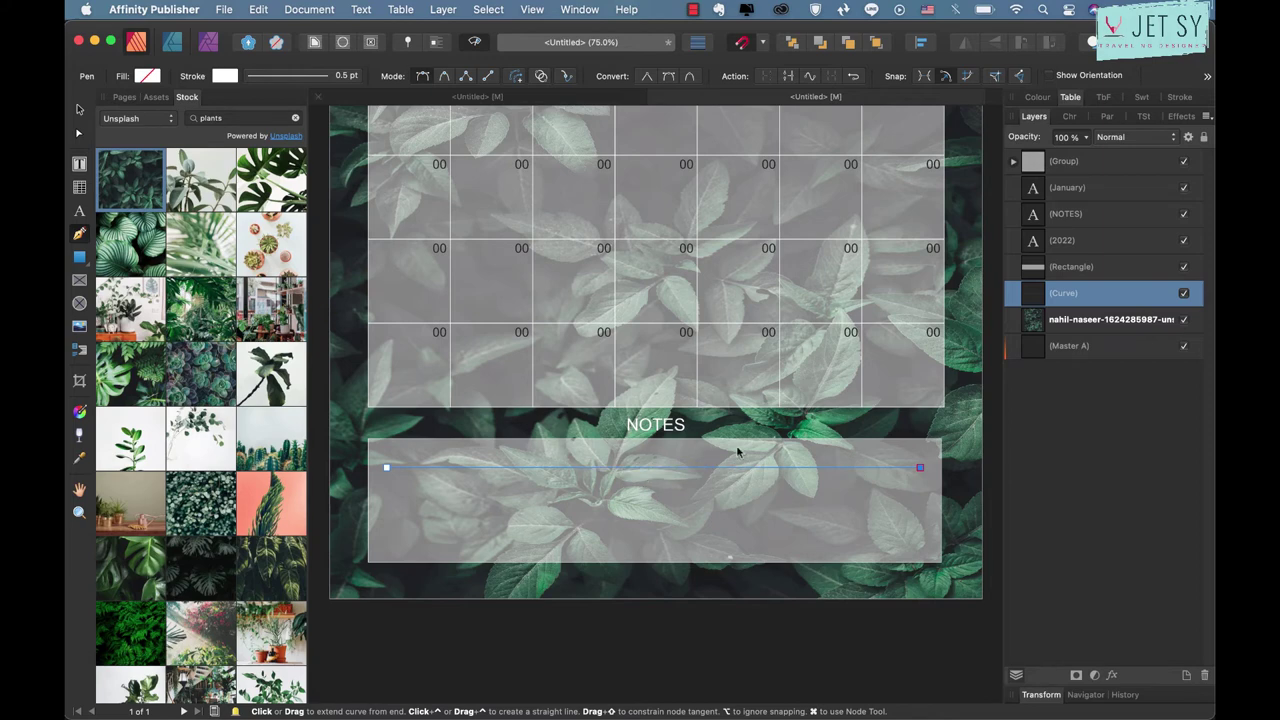
pyautogui.click(330, 80)
pyautogui.click(294, 103)
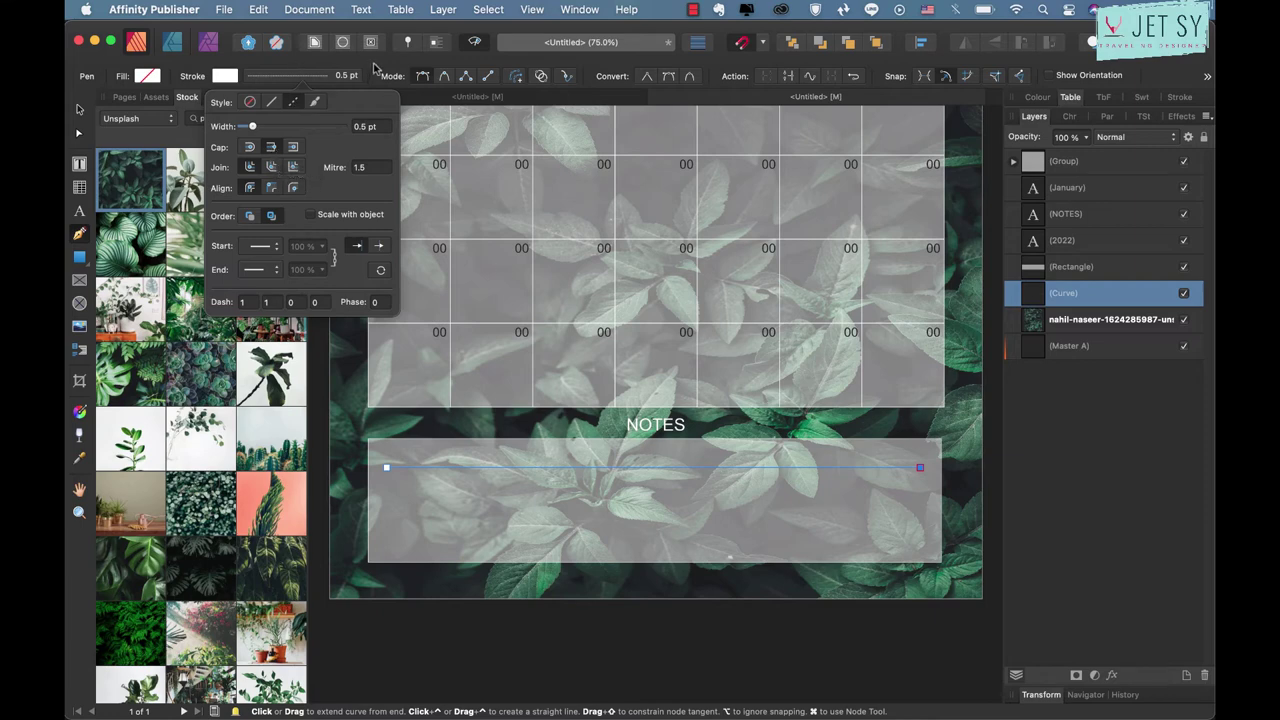
pyautogui.press('v')
pyautogui.press('super+equal')
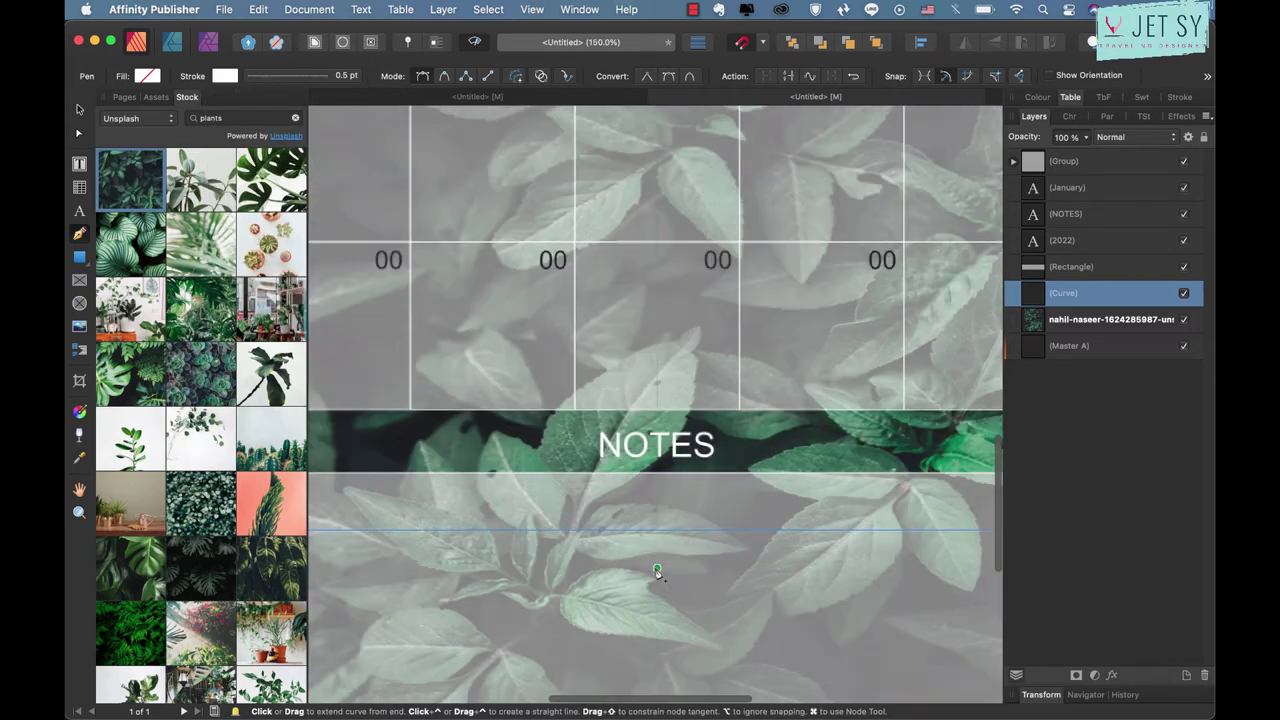
pyautogui.click(594, 538)
pyautogui.press('super+equal')
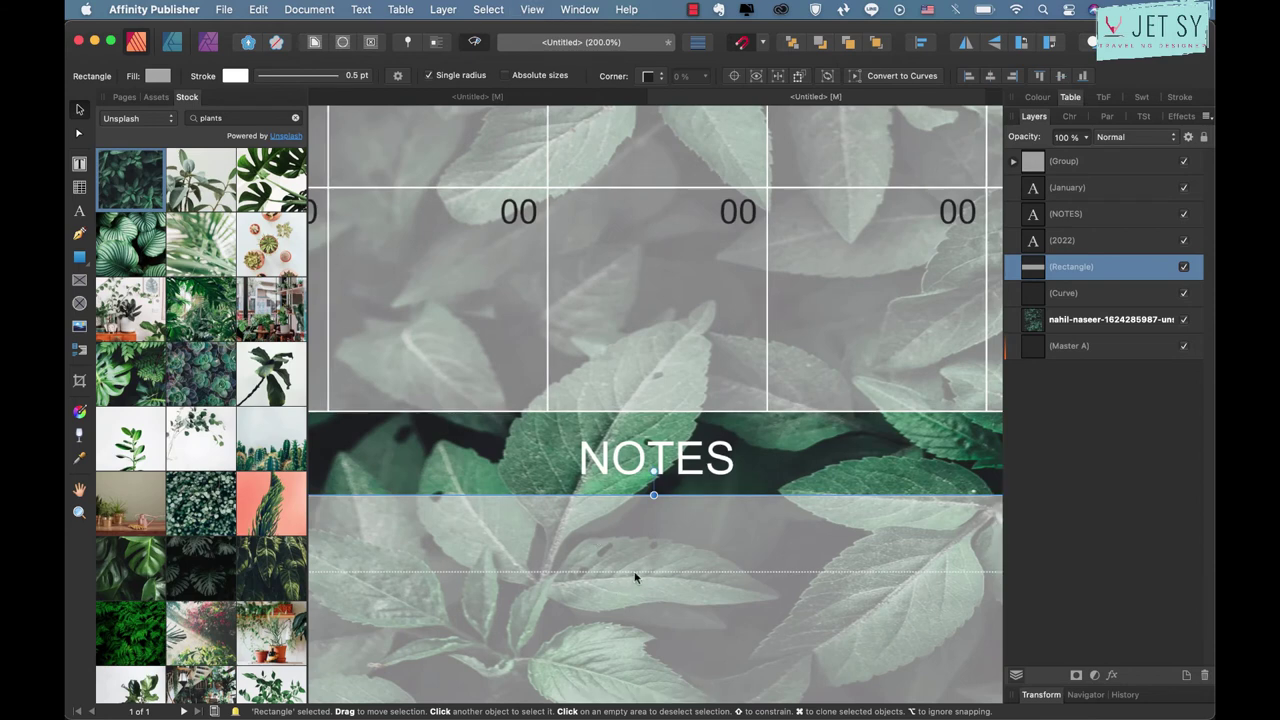
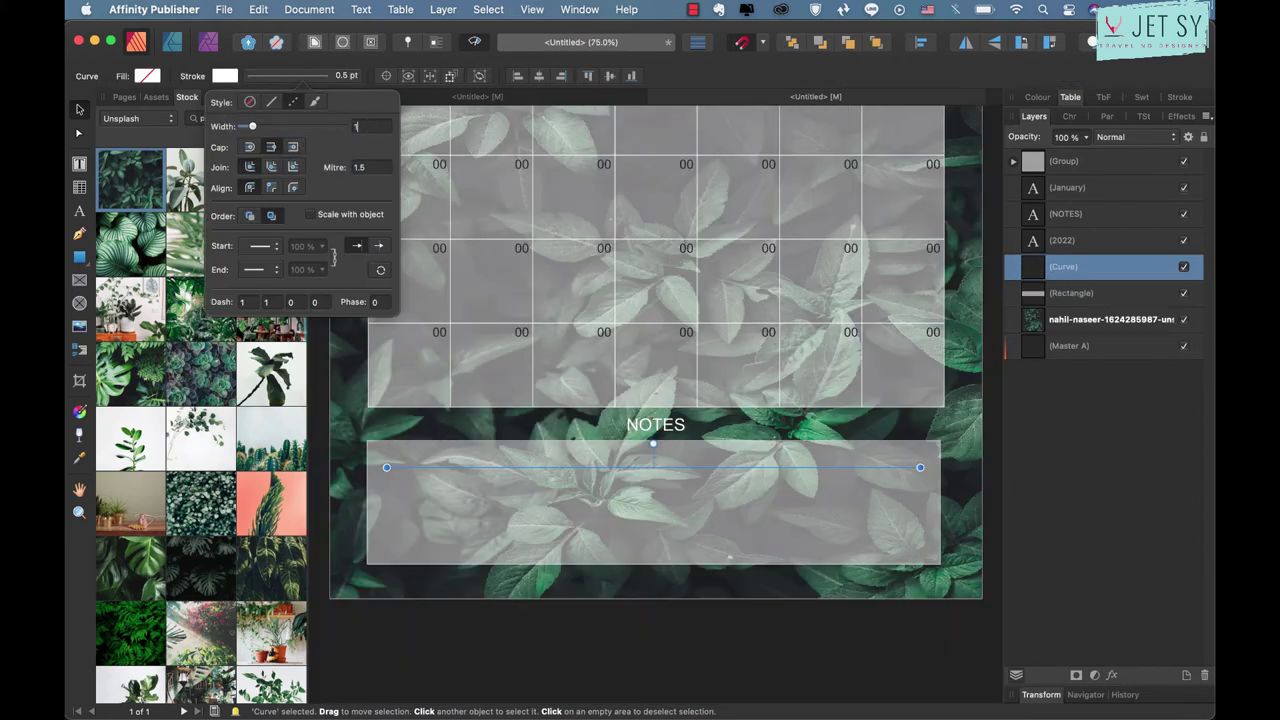
# - Set the notes line stroke to 1 pt and duplicate it into four lines stepping down
pyautogui.write('1')
pyautogui.press('Return')
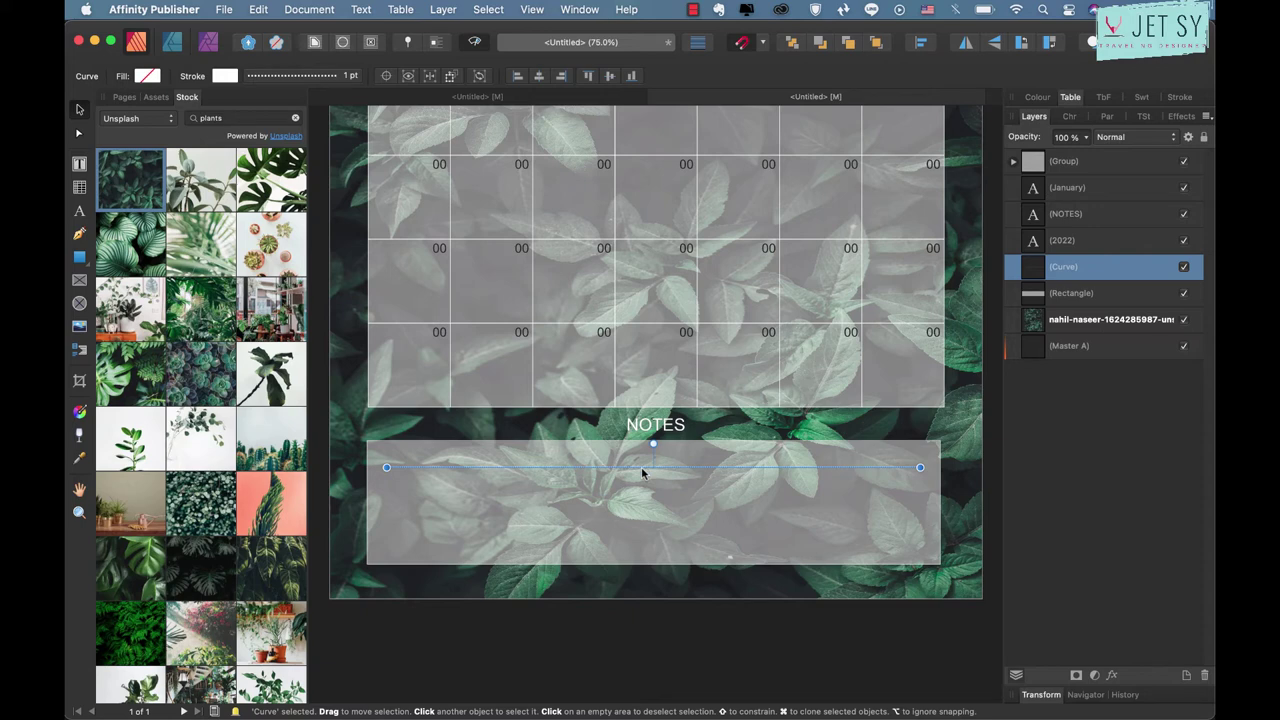
pyautogui.press('Down')
pyautogui.press('Down')
pyautogui.press('Down')
pyautogui.press('Down')
pyautogui.press('Down')
pyautogui.press('Down')
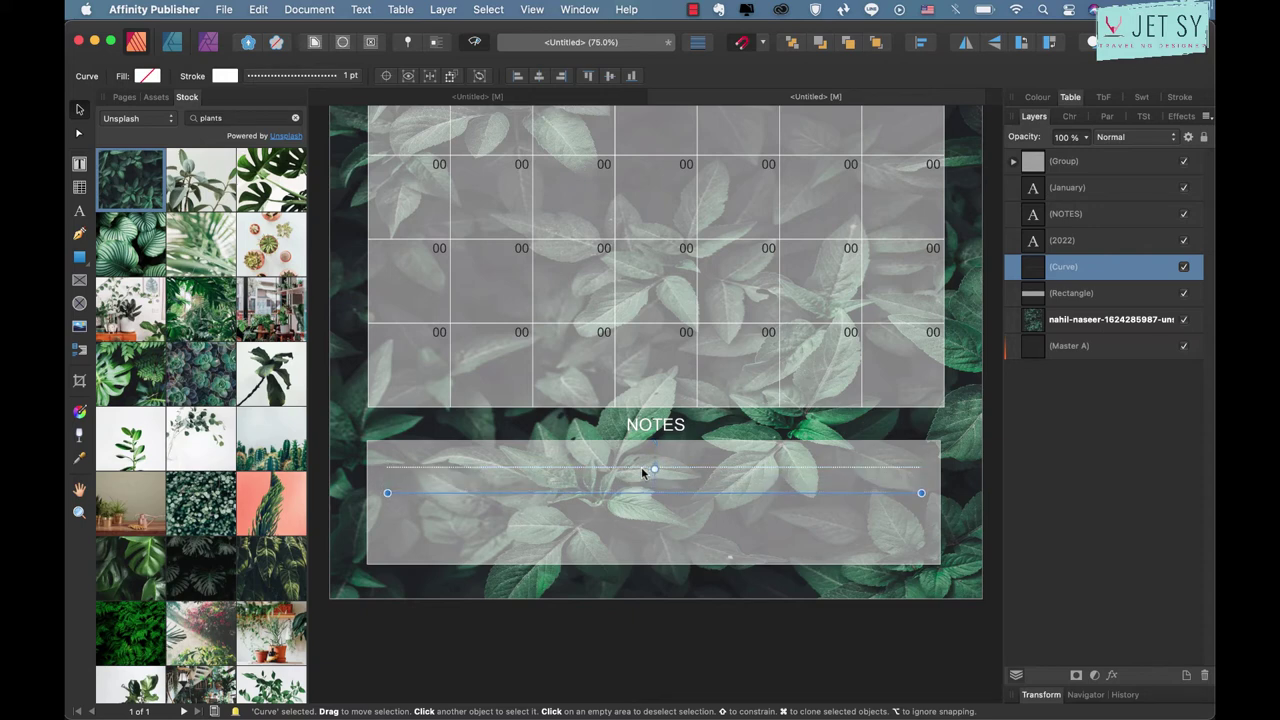
pyautogui.press('super+j')
pyautogui.press('Down')
pyautogui.press('Down')
pyautogui.press('Down')
pyautogui.press('Down')
pyautogui.press('Down')
pyautogui.press('Down')
pyautogui.press('Down')
pyautogui.press('Down')
pyautogui.press('Down')
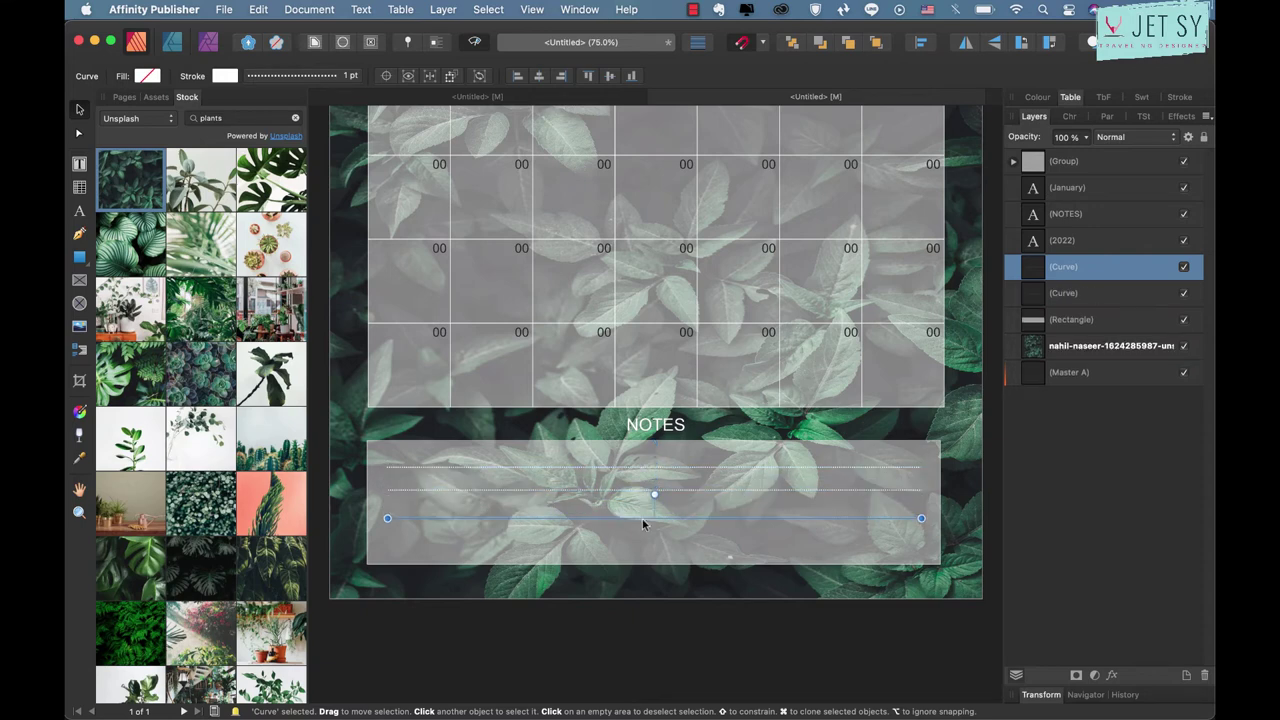
pyautogui.press('Down')
pyautogui.press('Down')
pyautogui.press('Down')
pyautogui.press('super+j')
pyautogui.press('Down')
pyautogui.press('Down')
pyautogui.press('Down')
pyautogui.press('Down')
pyautogui.press('Down')
pyautogui.press('Down')
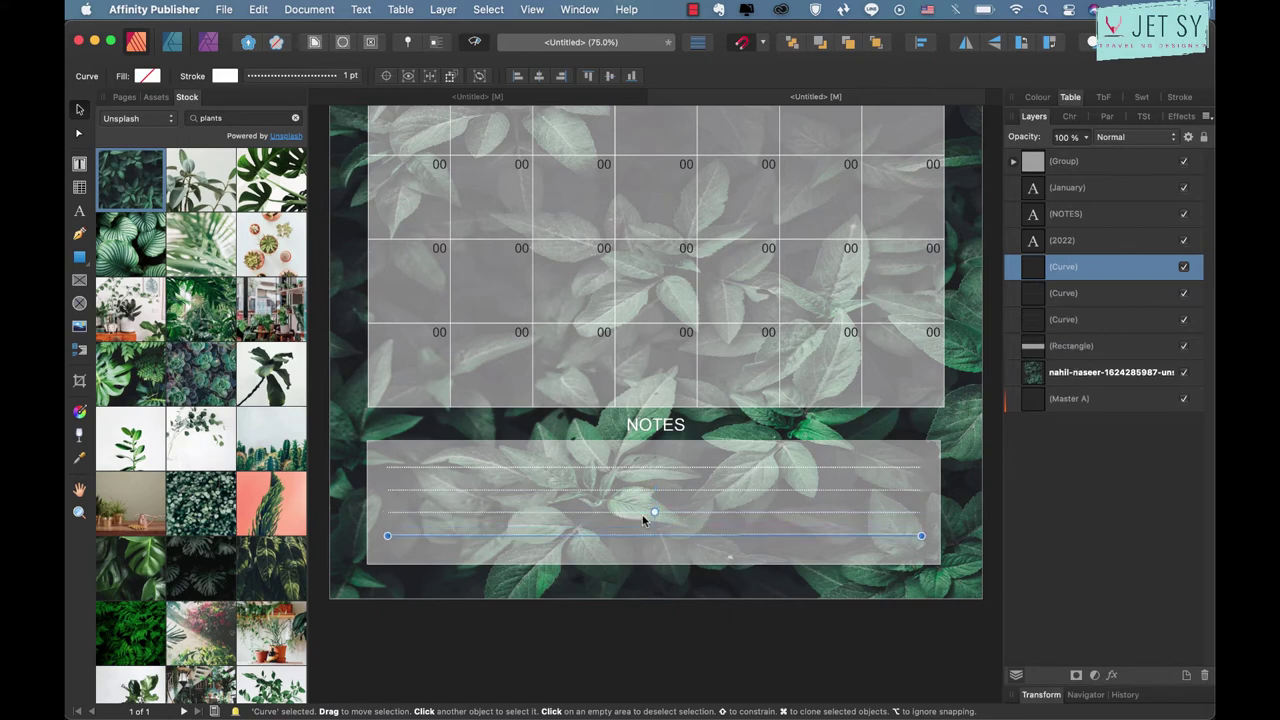
pyautogui.press('Down')
pyautogui.press('Down')
pyautogui.press('Down')
# - Select all four note lines and apply Space Horizontally and Space Vertically to distribute them
pyautogui.keyDown('shift'); pyautogui.click(450, 518); pyautogui.keyUp('shift')
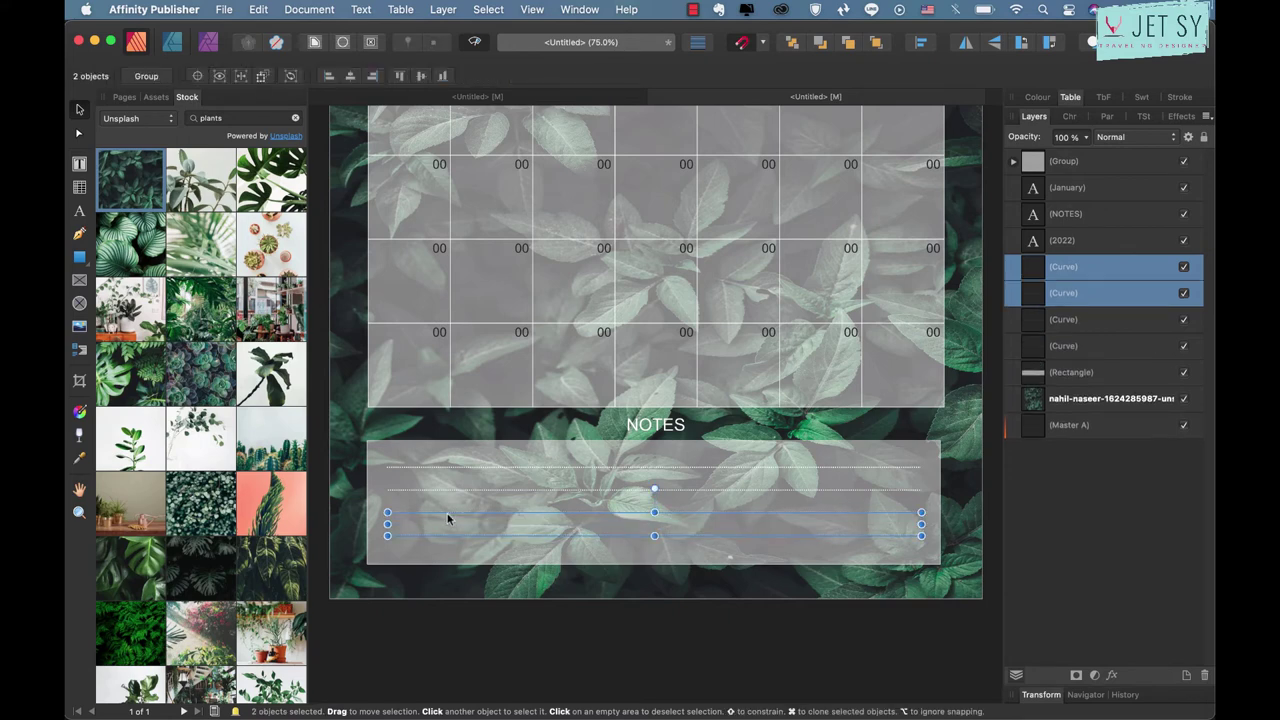
pyautogui.keyDown('shift'); pyautogui.click(470, 490); pyautogui.keyUp('shift')
pyautogui.keyDown('shift'); pyautogui.click(489, 466); pyautogui.keyUp('shift')
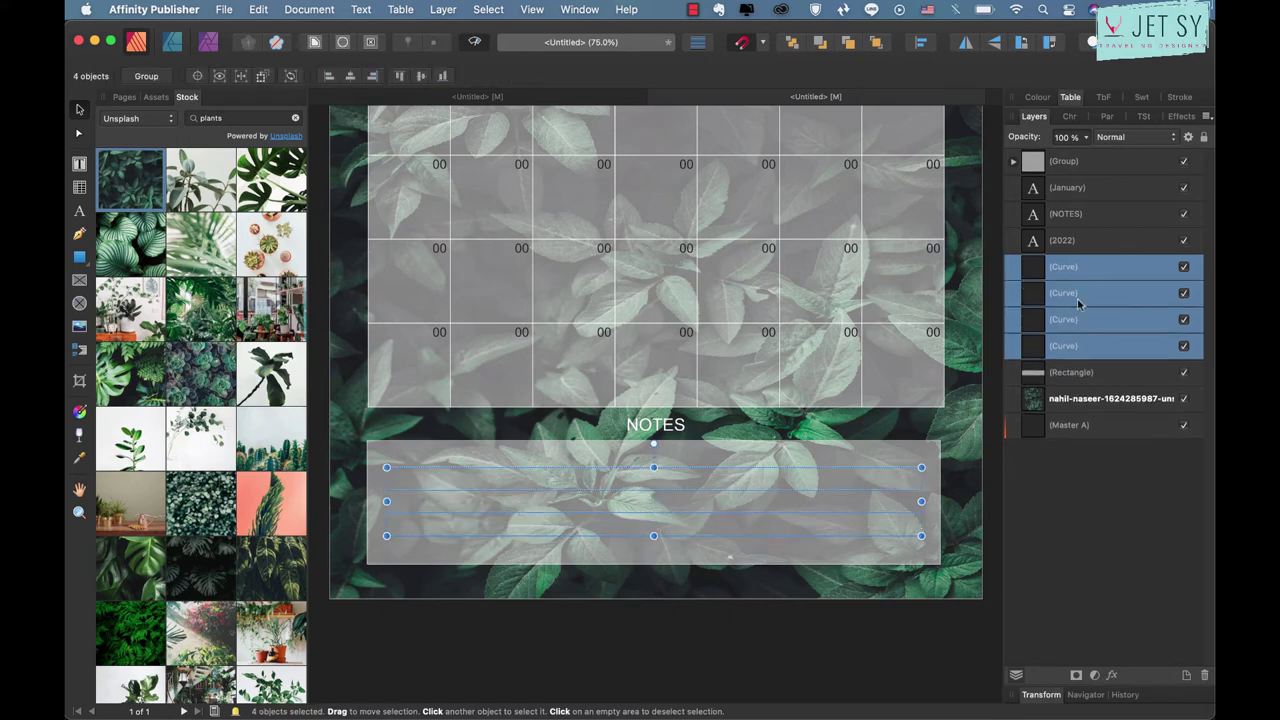
pyautogui.click(920, 43)
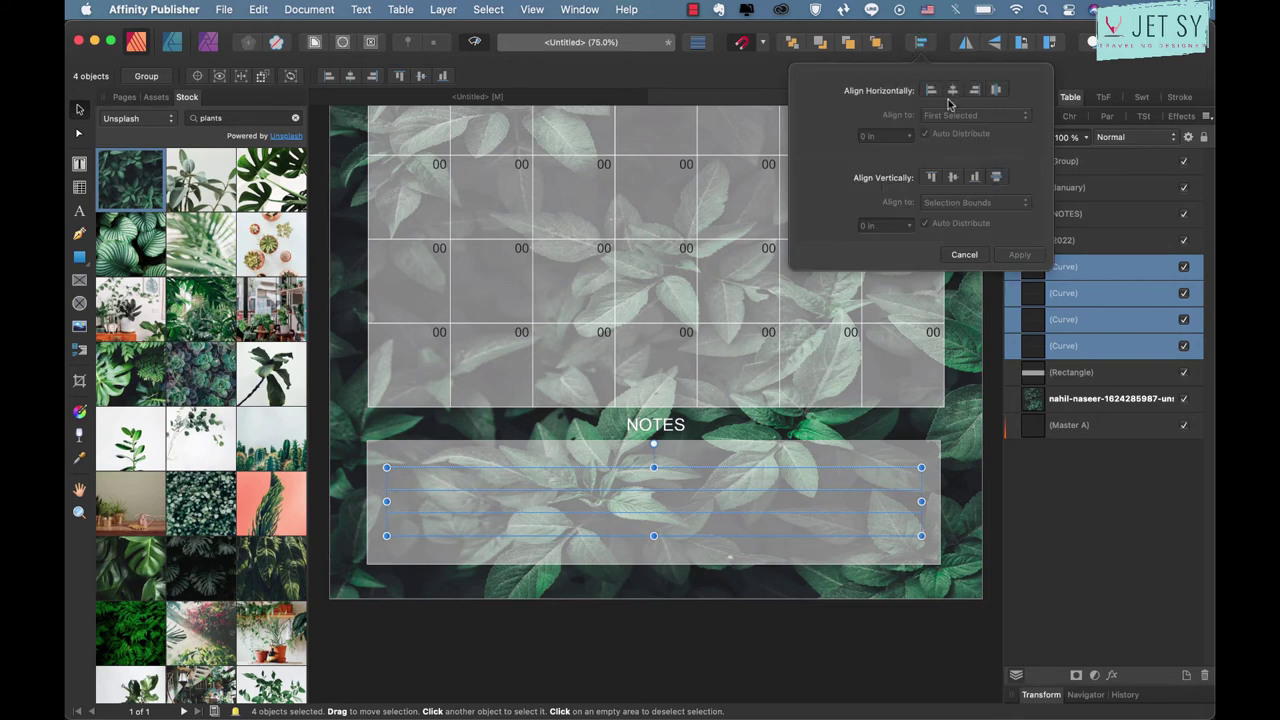
pyautogui.click(996, 92)
pyautogui.click(997, 179)
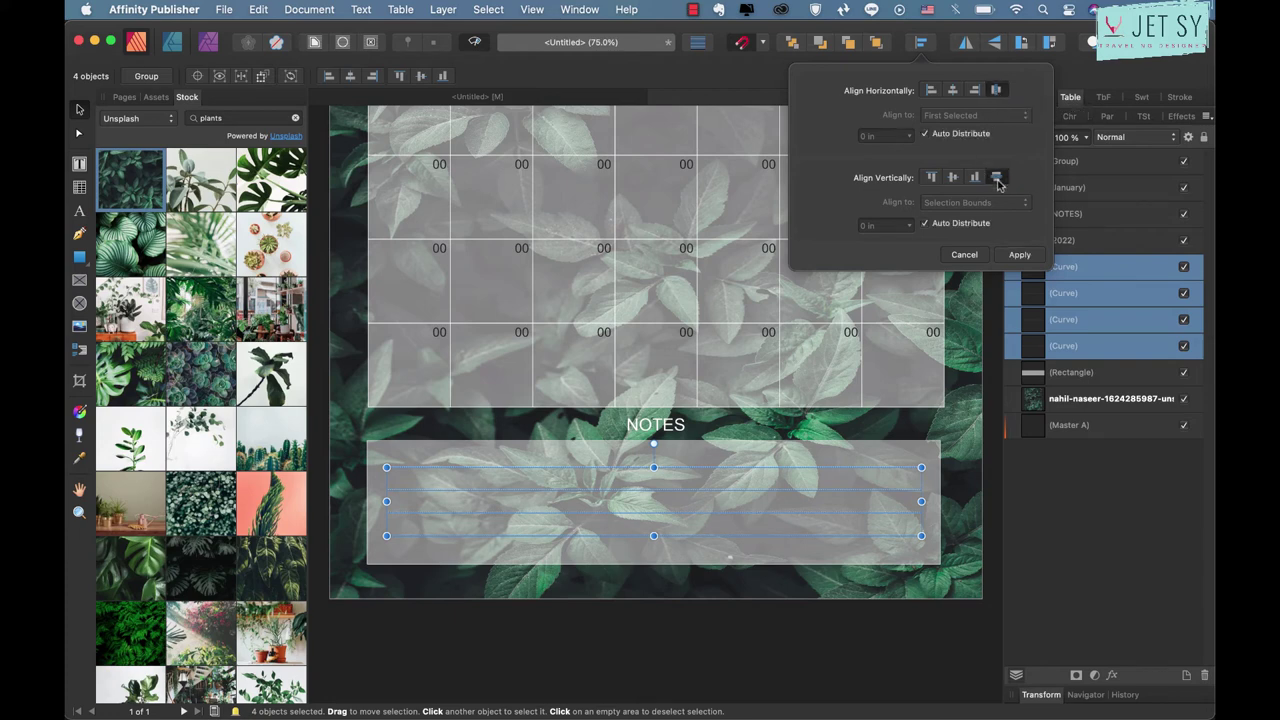
pyautogui.click(1019, 254)
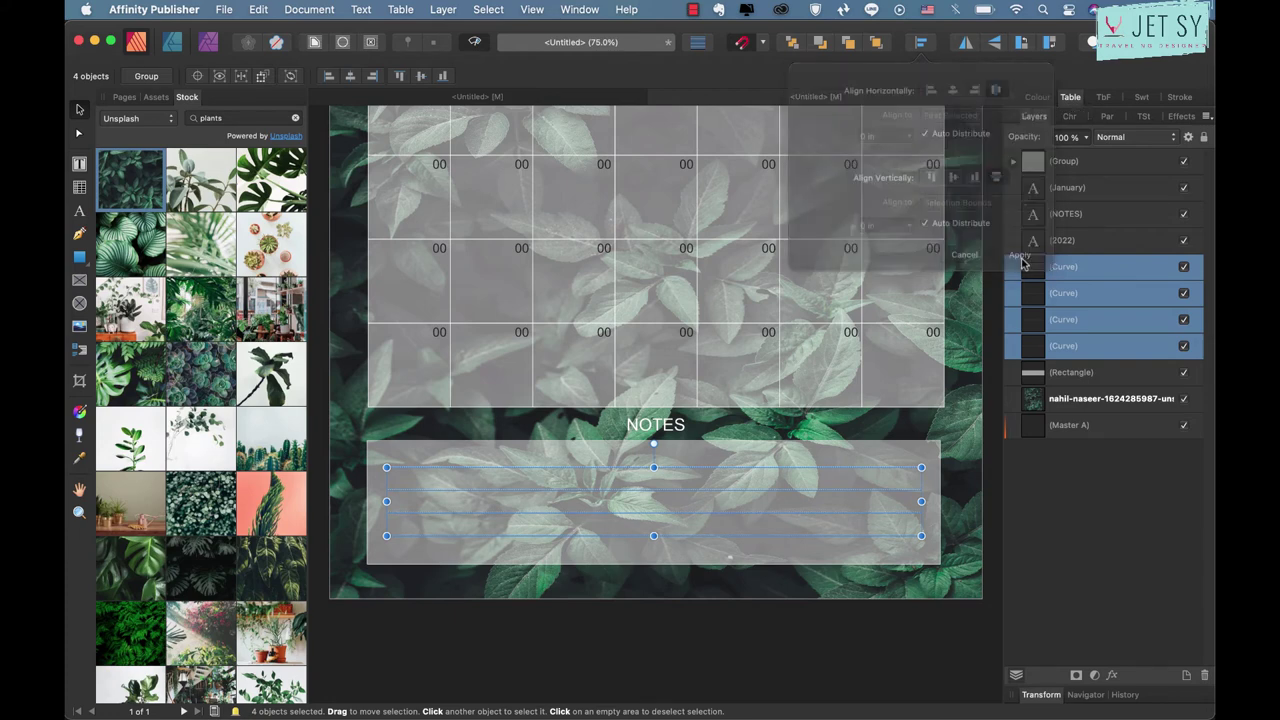
pyautogui.click(963, 492)
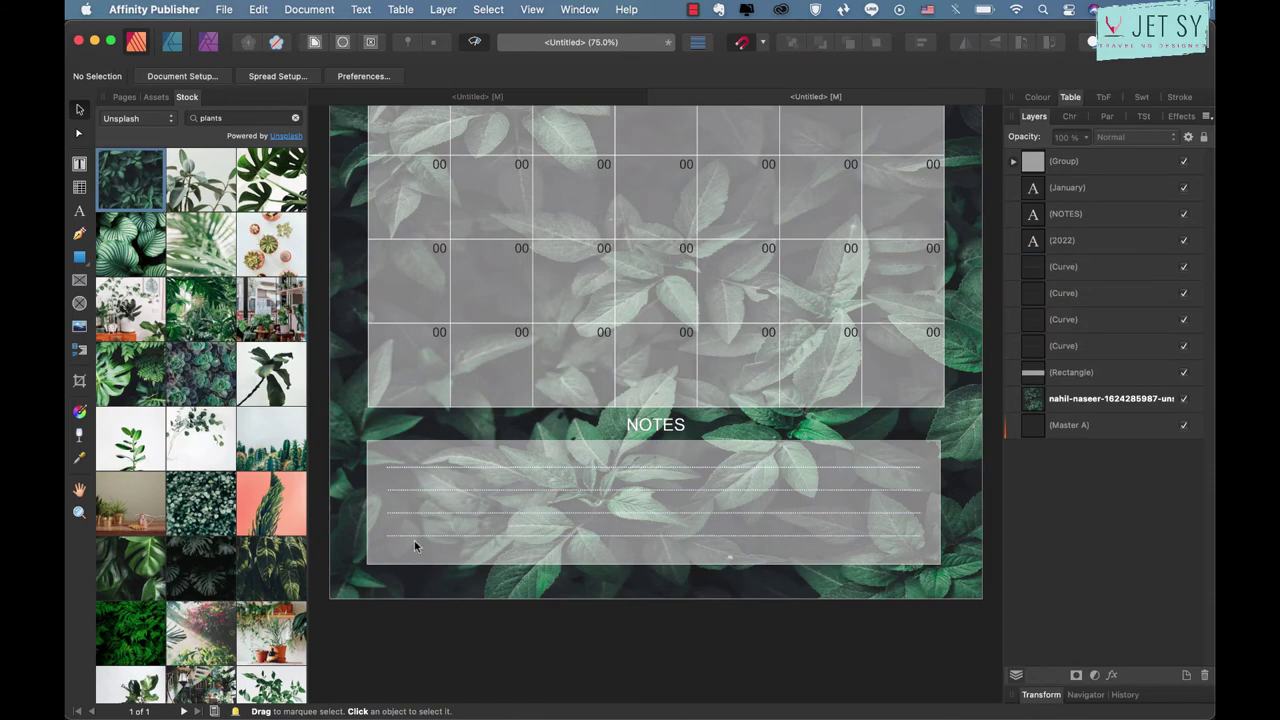
# - Select the date grid, switch to the Rectangle tool (M) and zoom in on the date cells
pyautogui.scroll(-2, 857, 492)
pyautogui.click(845, 494)
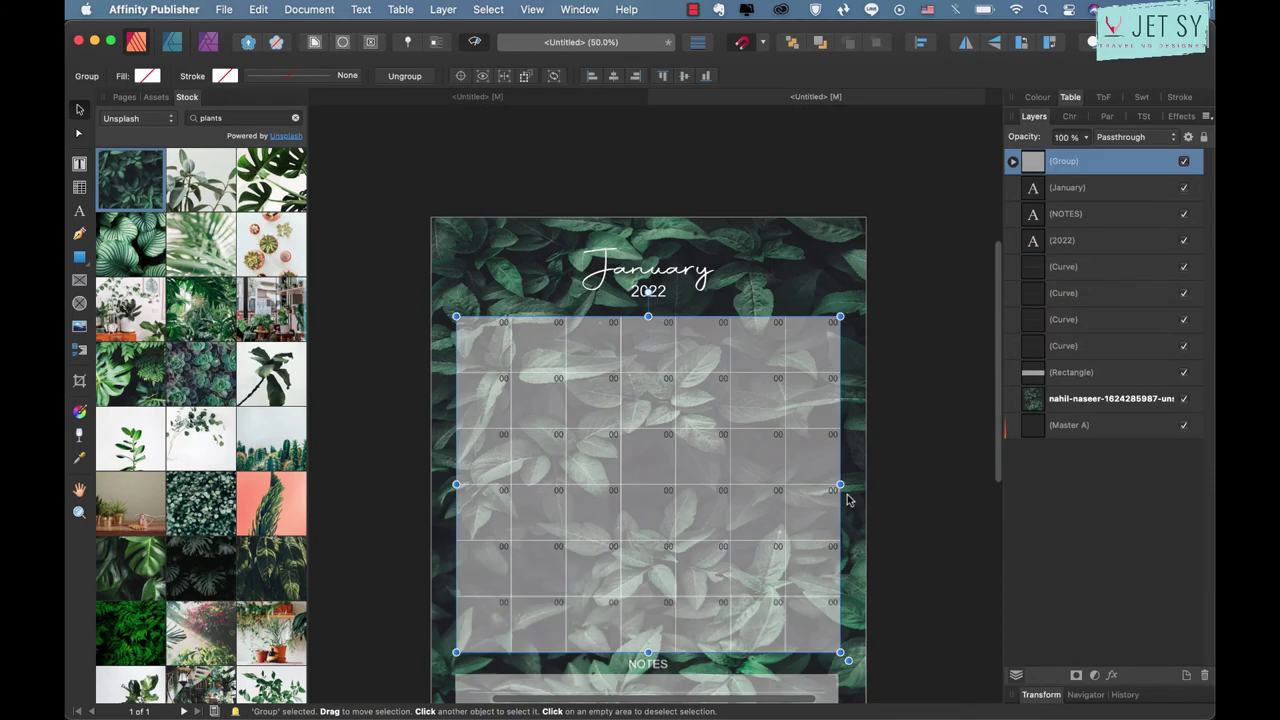
pyautogui.scroll(-1, 845, 494)
pyautogui.scroll(-1, 847, 500)
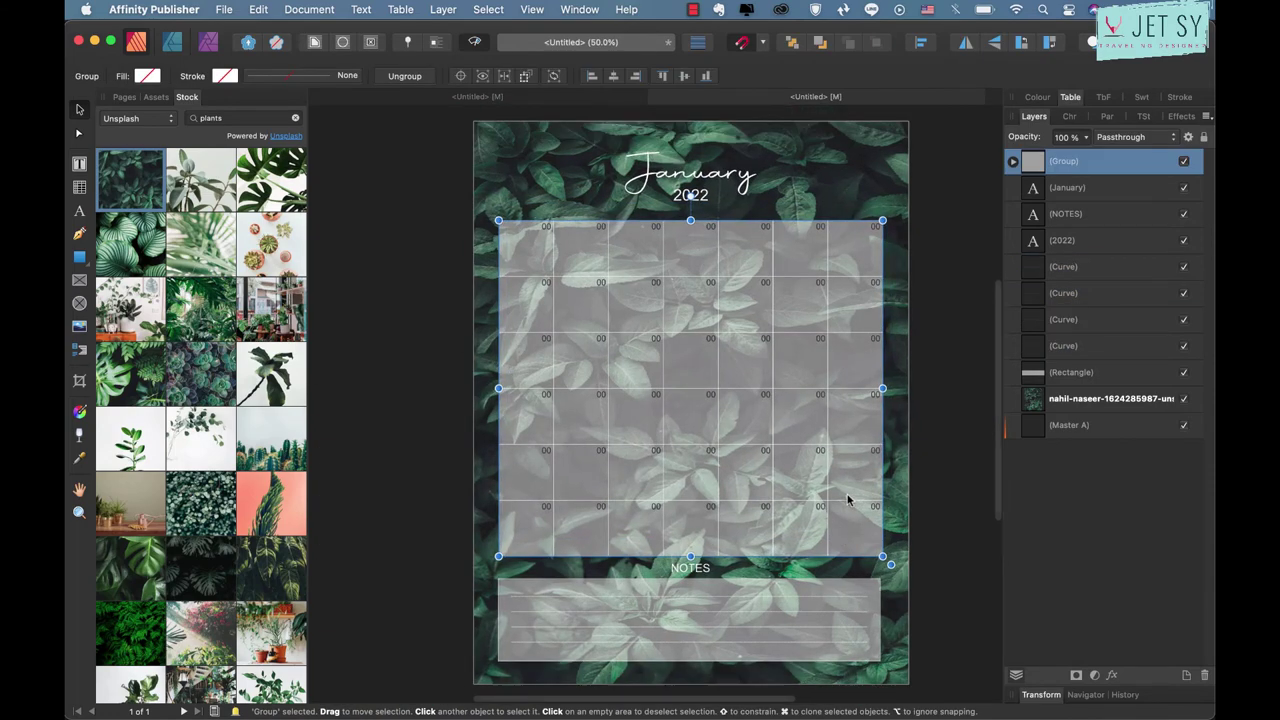
pyautogui.scroll(1, 847, 500)
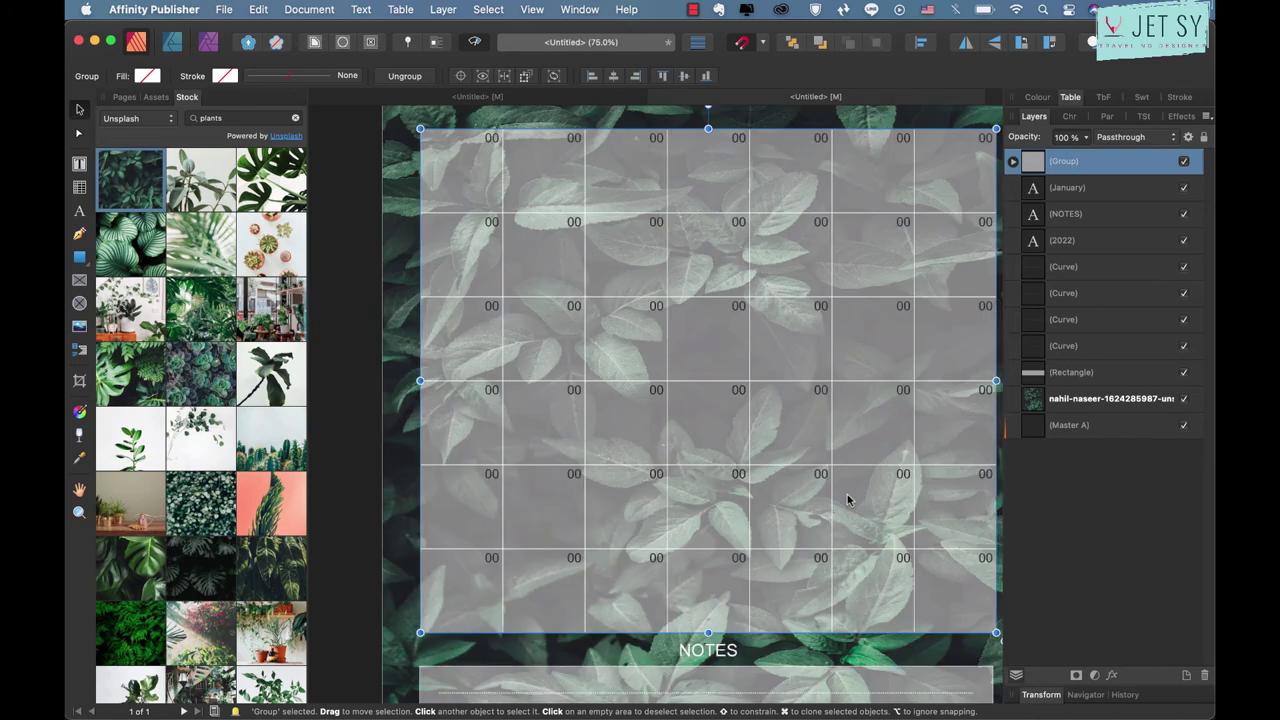
pyautogui.scroll(1, 847, 500)
pyautogui.scroll(3, 847, 500)
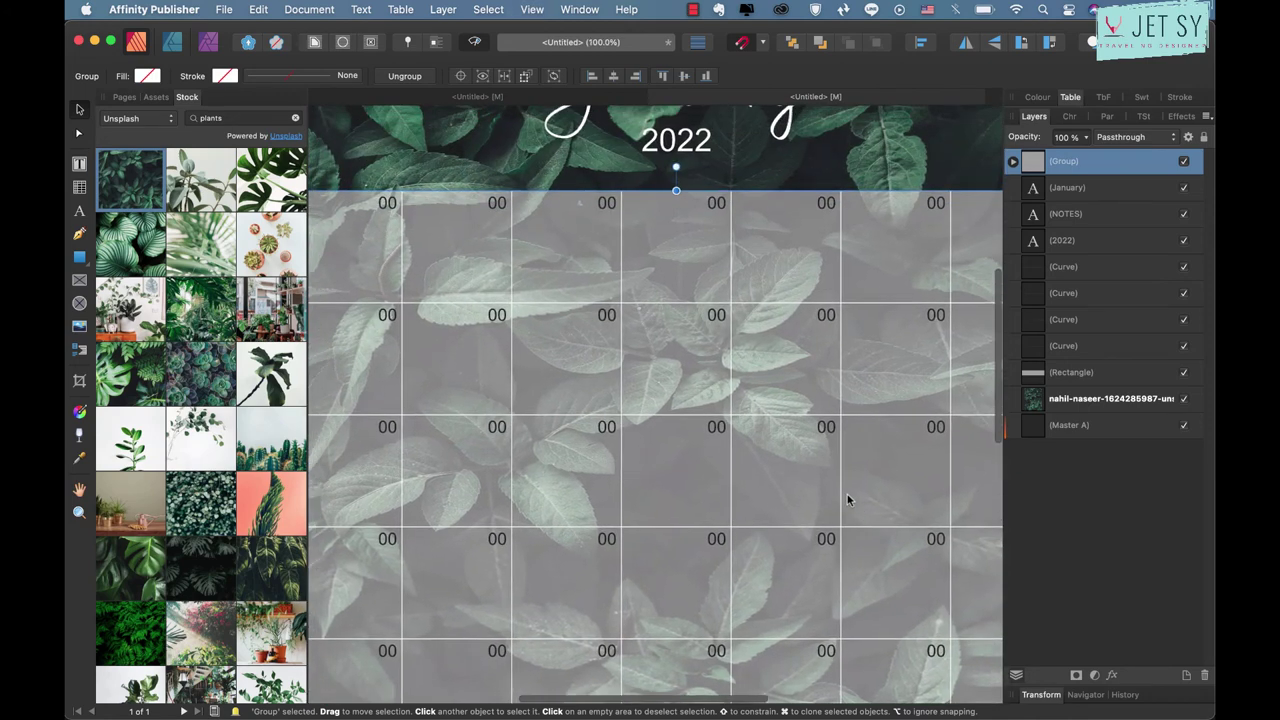
pyautogui.press('m')
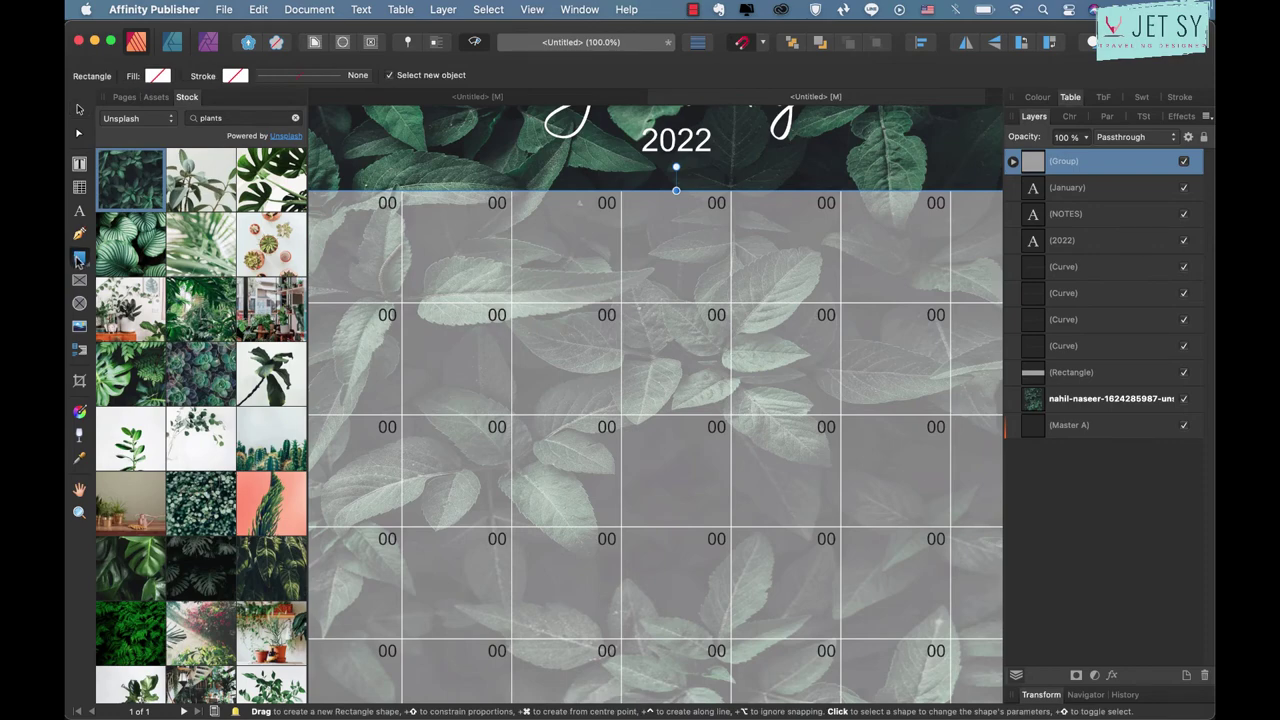
pyautogui.scroll(1, 798, 420)
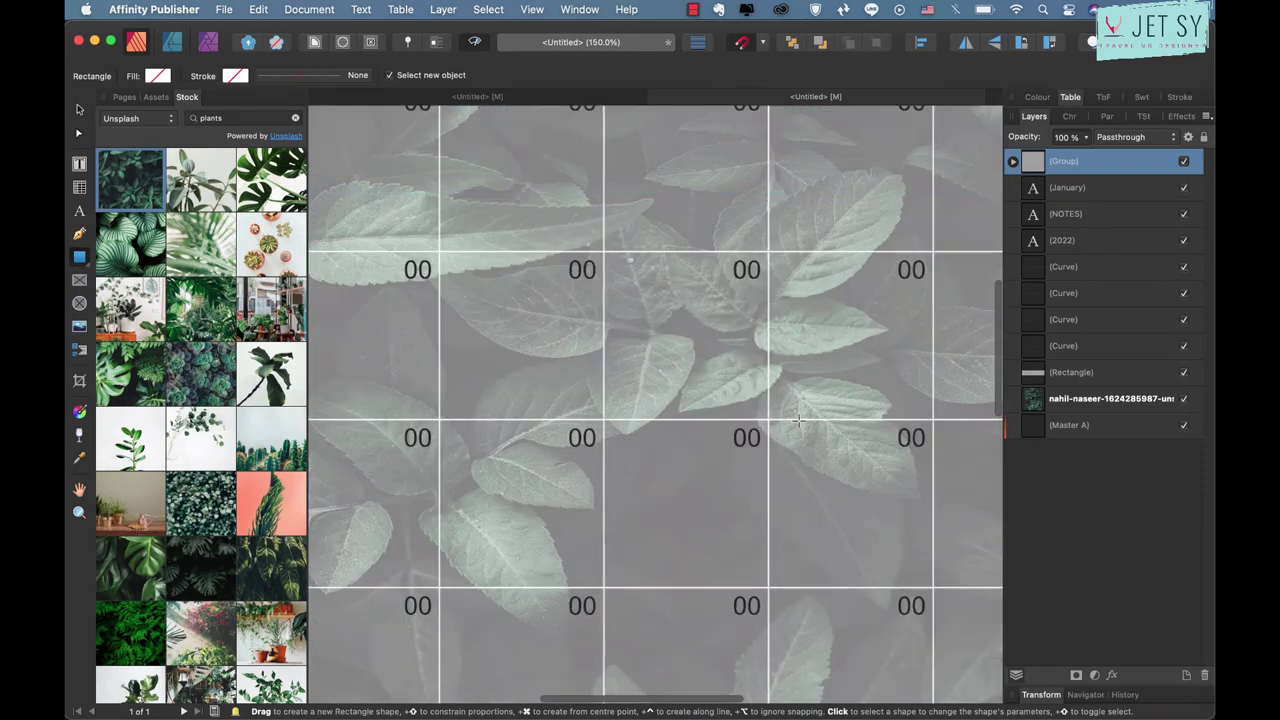
pyautogui.scroll(1, 798, 420)
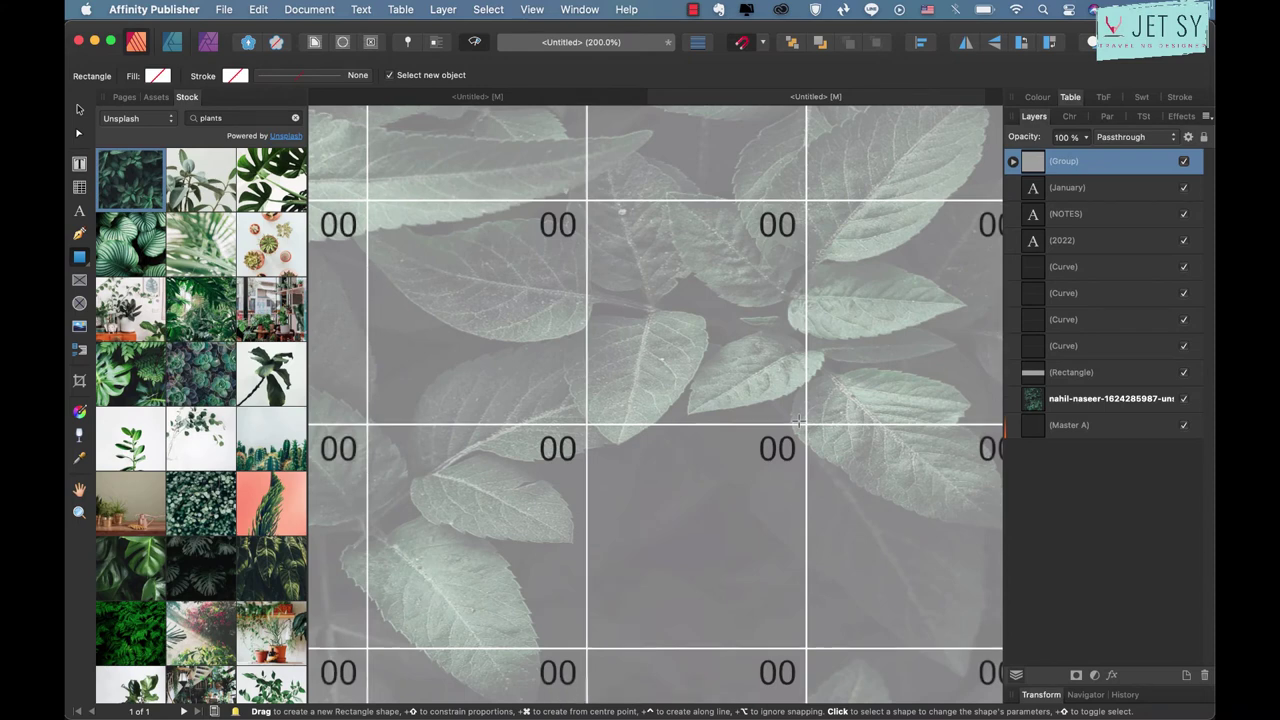
# - Draw a small rectangle inside a date cell and give it a pale sage-green fill
pyautogui.moveTo(595, 474); pyautogui.dragTo(788, 546)
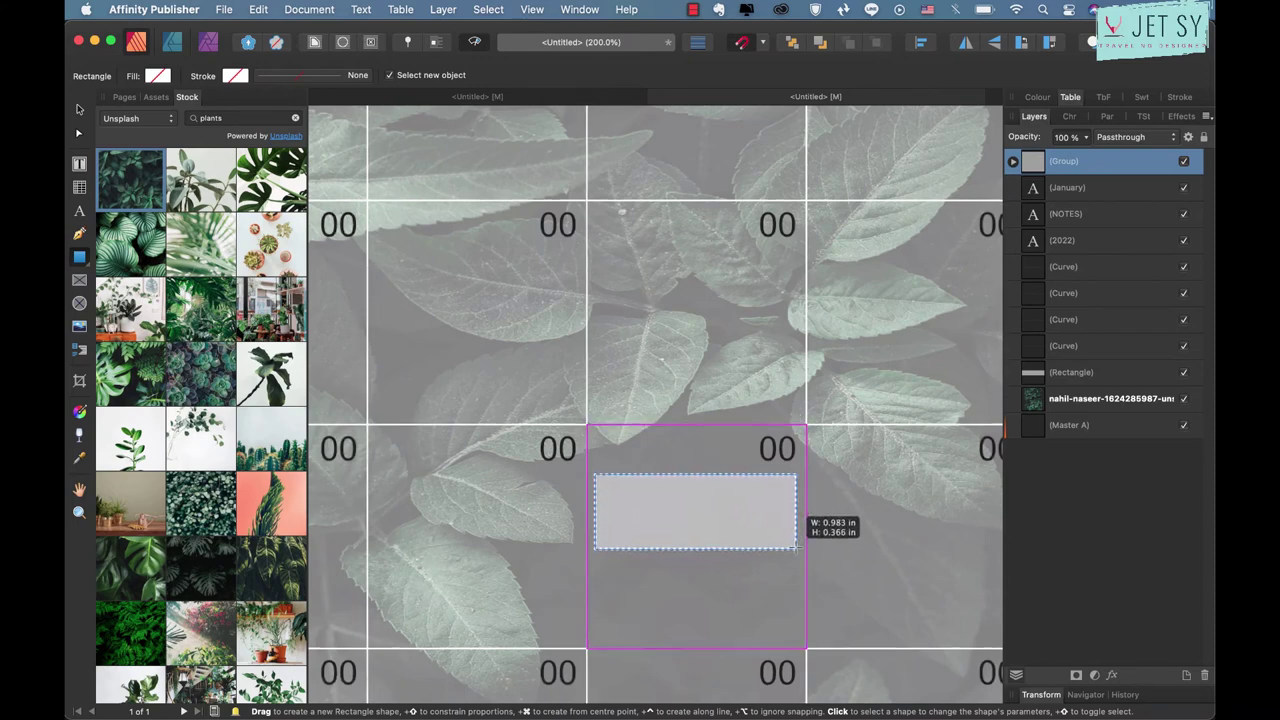
pyautogui.moveTo(788, 546); pyautogui.dragTo(797, 549)
pyautogui.click(238, 76)
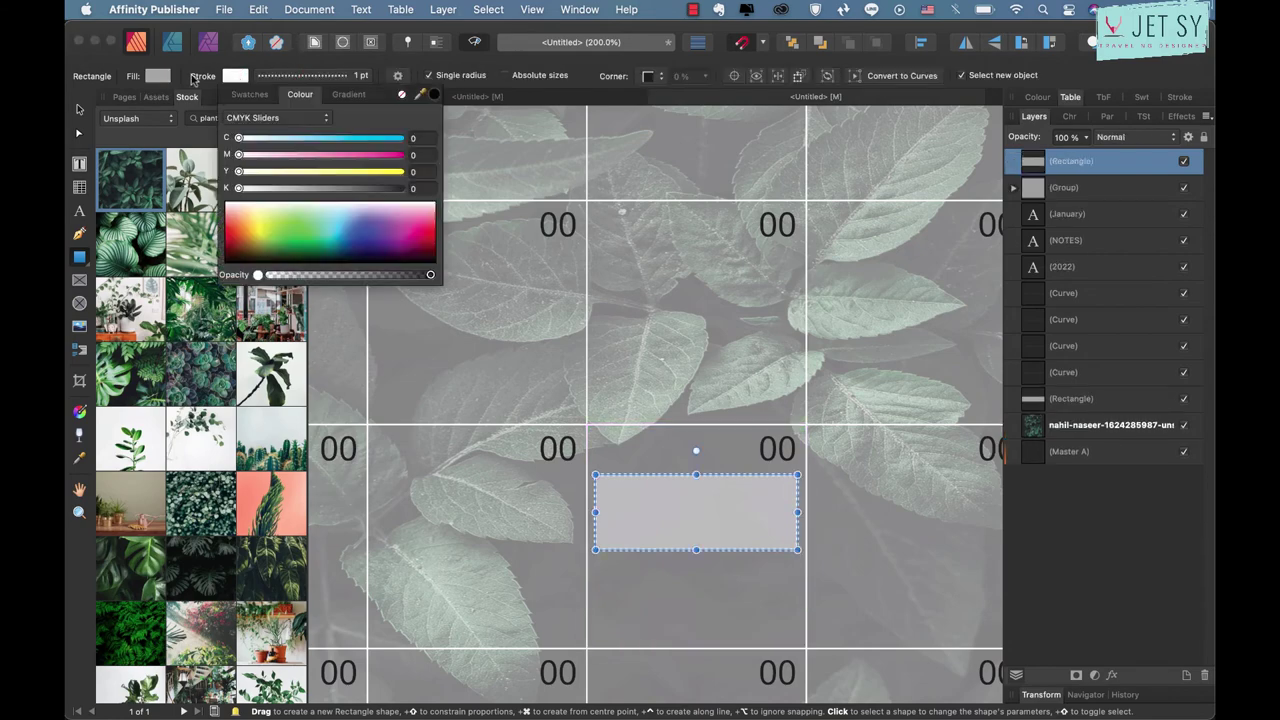
pyautogui.click(157, 76)
pyautogui.moveTo(160, 171); pyautogui.dragTo(218, 172)
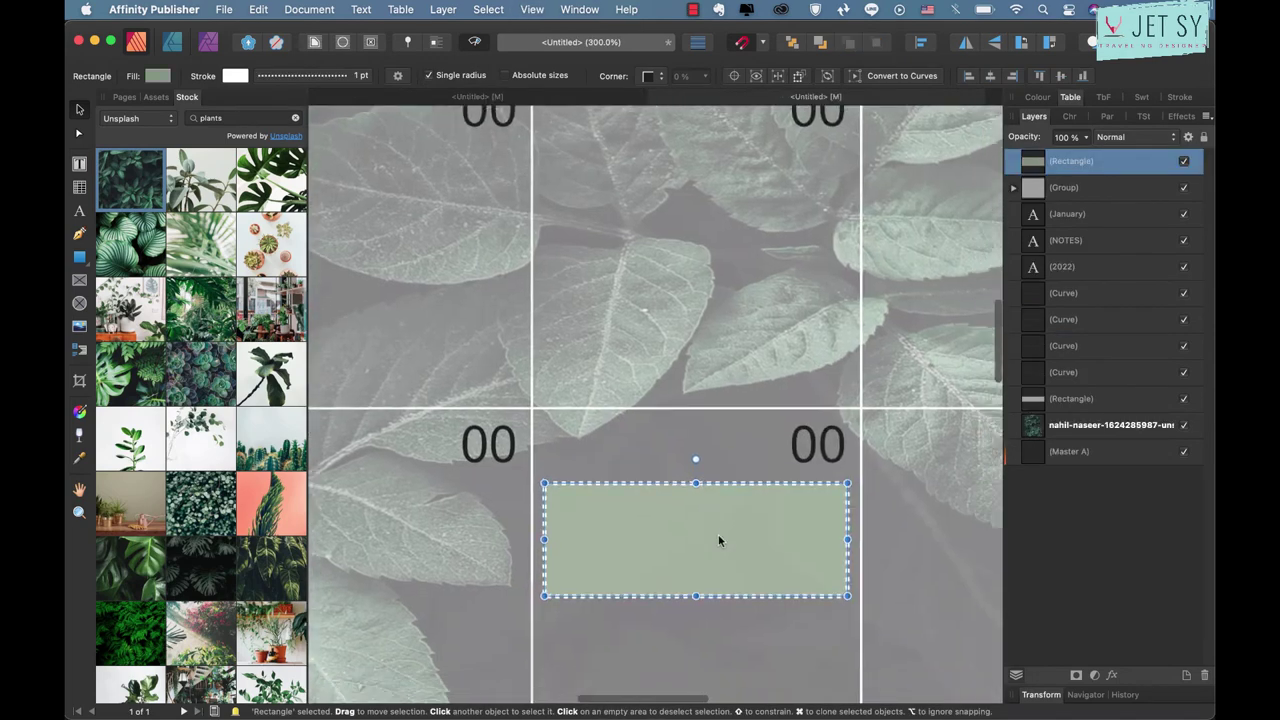
pyautogui.scroll(-2, 718, 540)
pyautogui.hscroll(2, 718, 540)
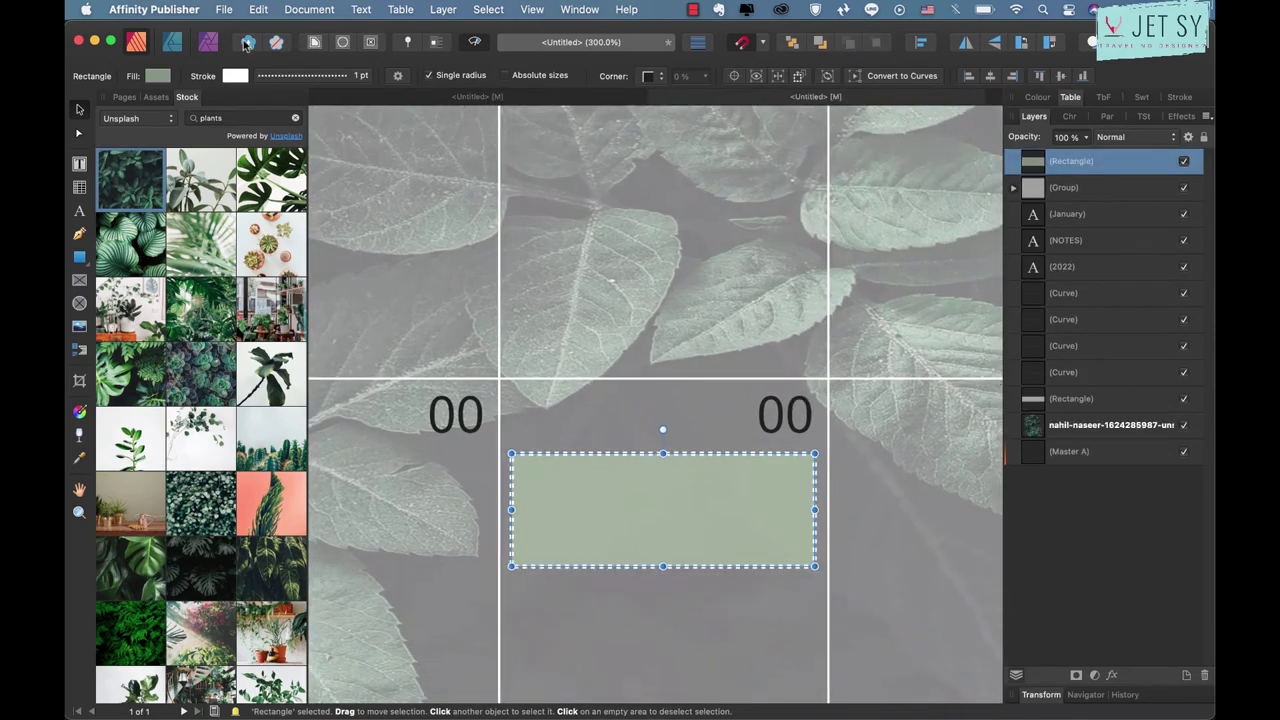
# - Set the rectangle's stroke width to 0.5 pt
pyautogui.click(308, 78)
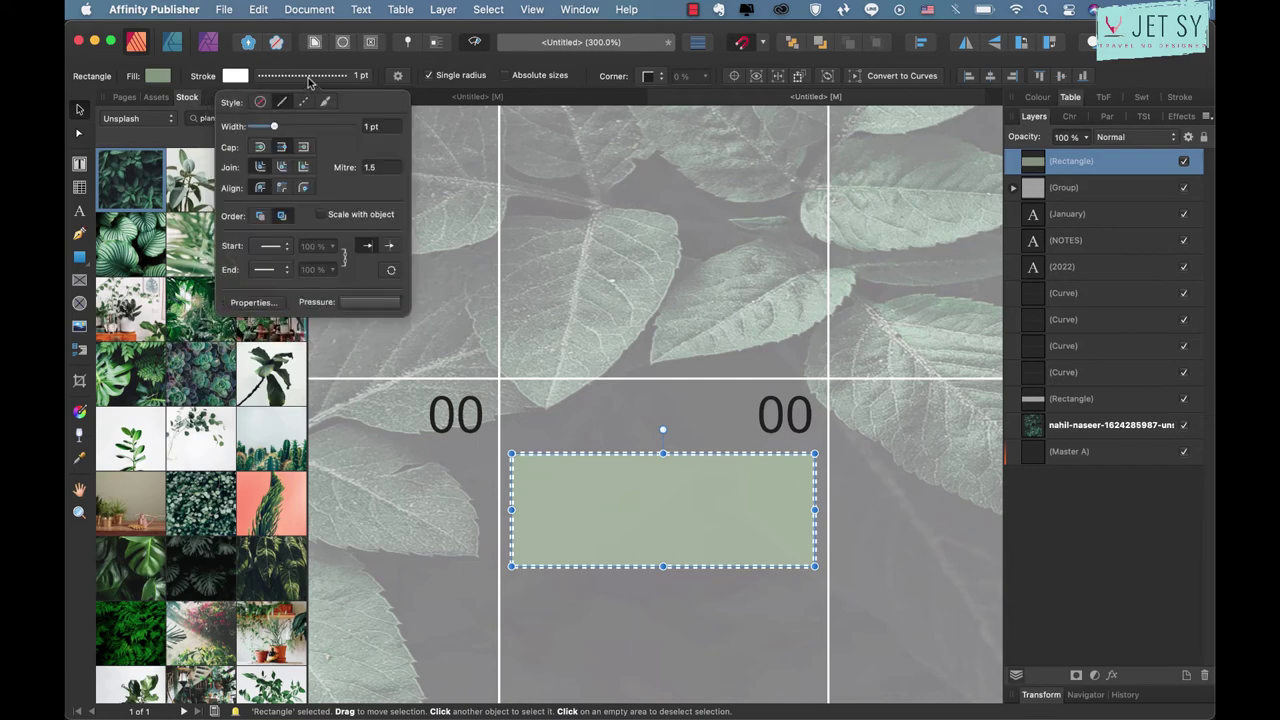
pyautogui.click(360, 78)
pyautogui.click(371, 127)
pyautogui.press('BackSpace')
pyautogui.press('Return')
pyautogui.click(845, 513)
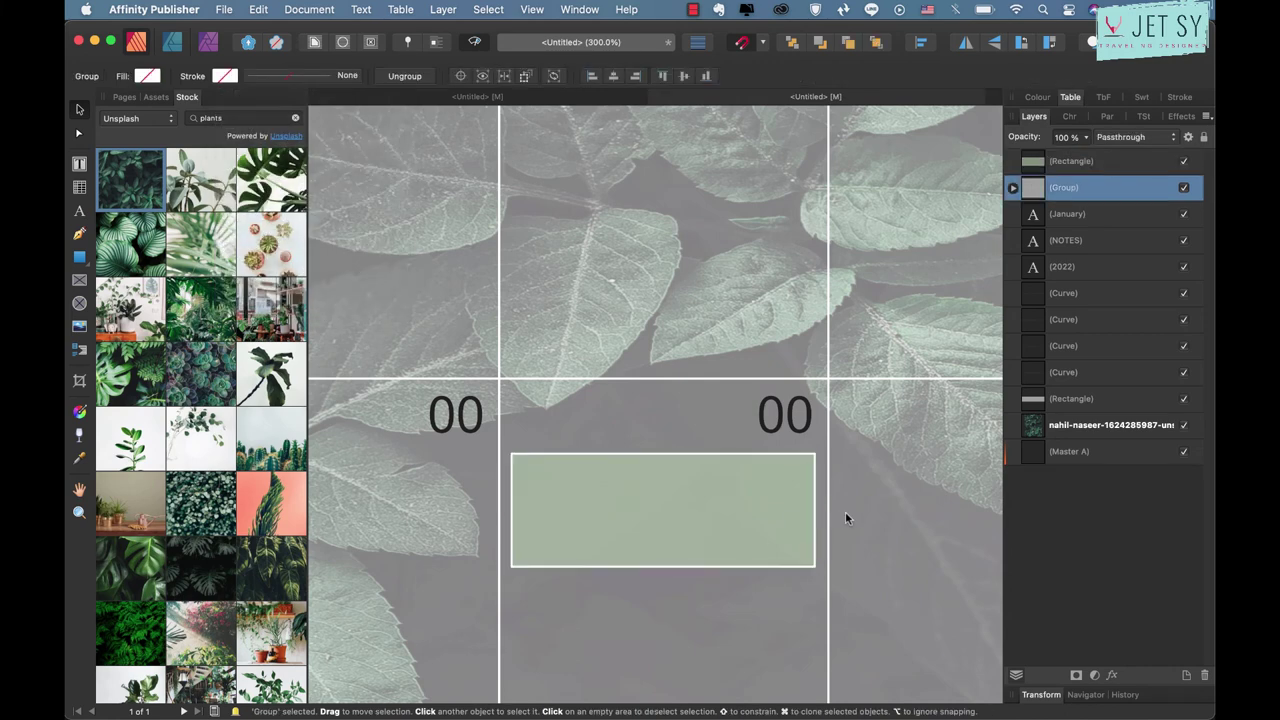
# - Change the green rectangle's stroke style to None so it has no outline
pyautogui.click(588, 567)
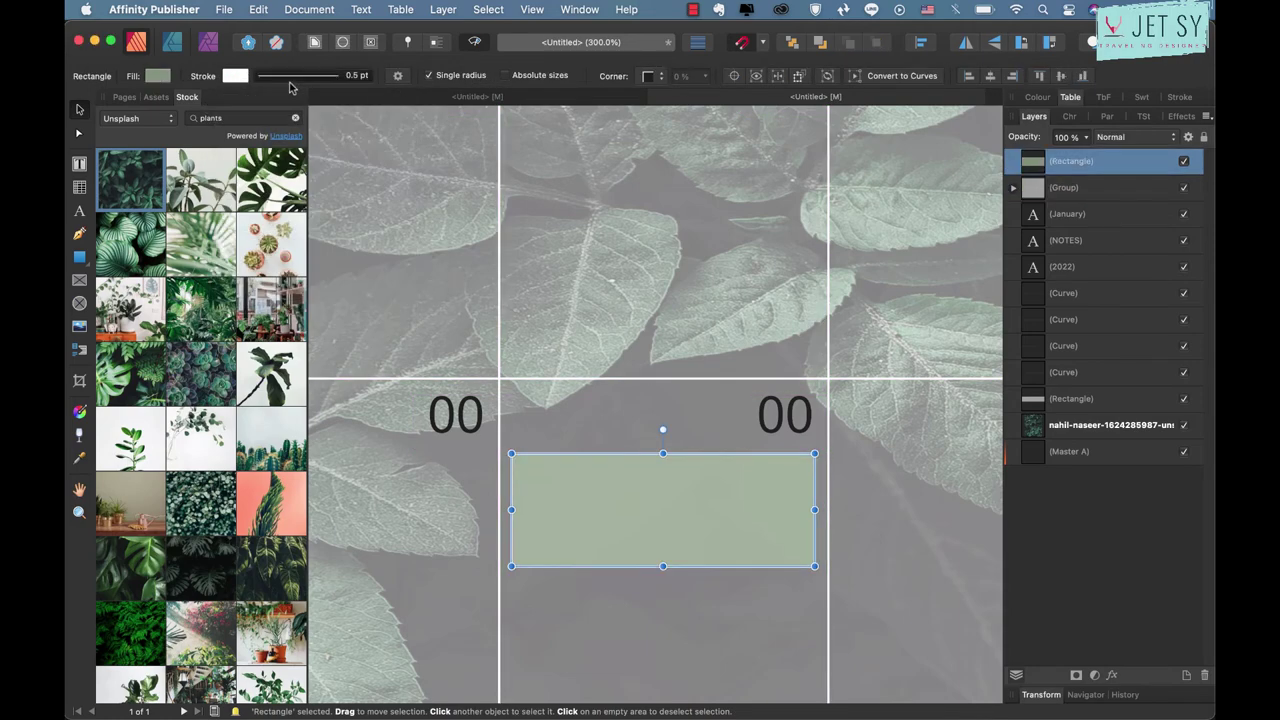
pyautogui.click(289, 78)
pyautogui.click(260, 101)
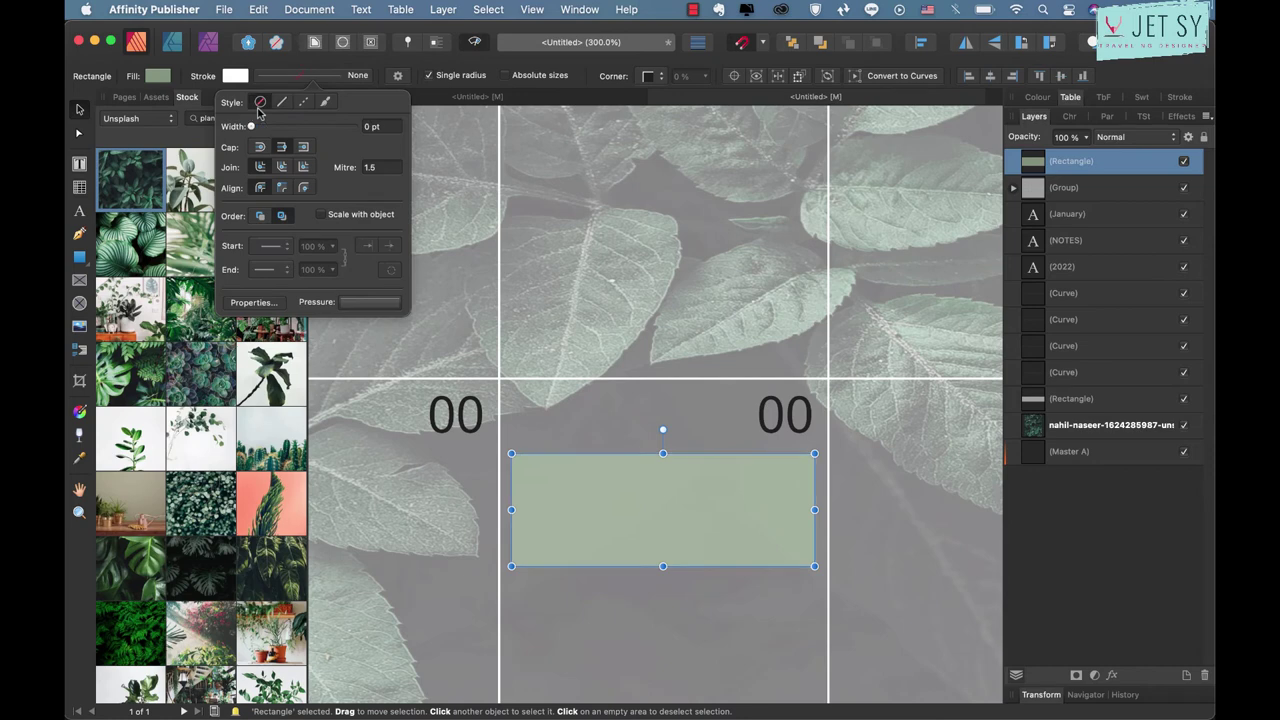
pyautogui.click(775, 428)
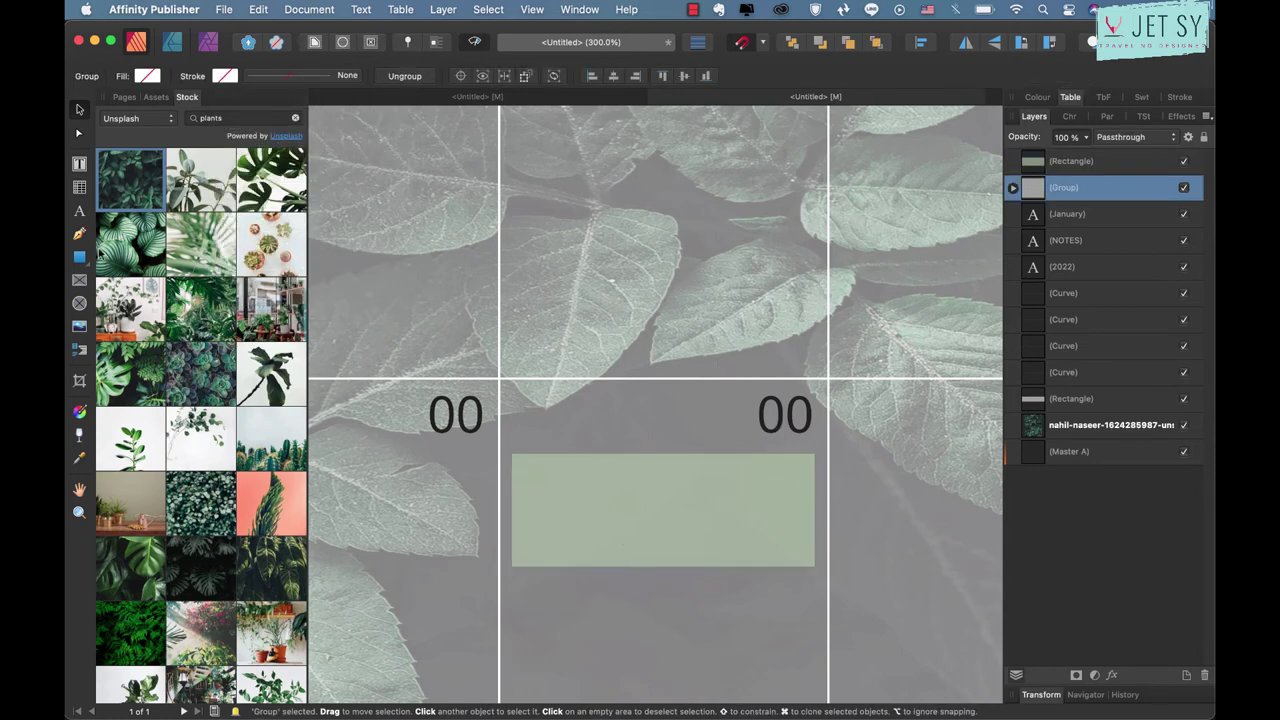
# - Add a text frame on the green rectangle with the person's birthday name label in 8 pt dark grey
pyautogui.click(79, 163)
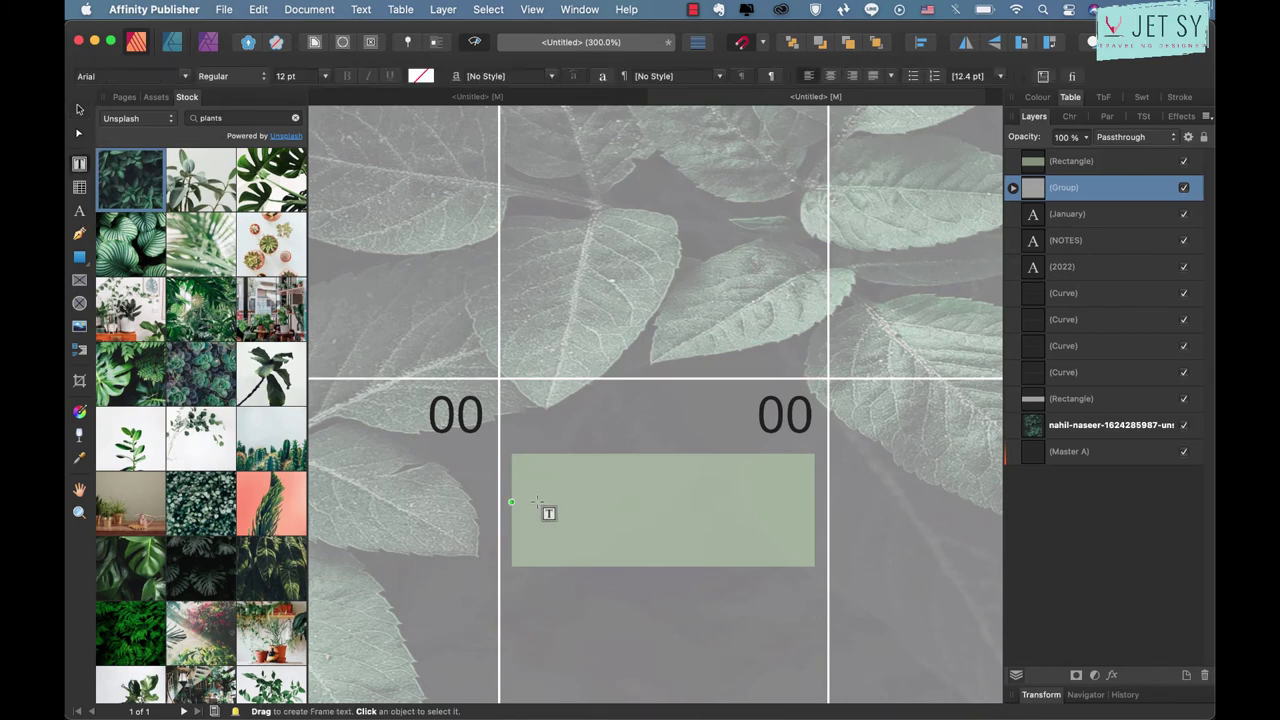
pyautogui.moveTo(525, 481)
pyautogui.mouseDown()
pyautogui.moveTo(550, 515)
pyautogui.moveTo(690, 530)
pyautogui.mouseUp()
pyautogui.write('Mart')
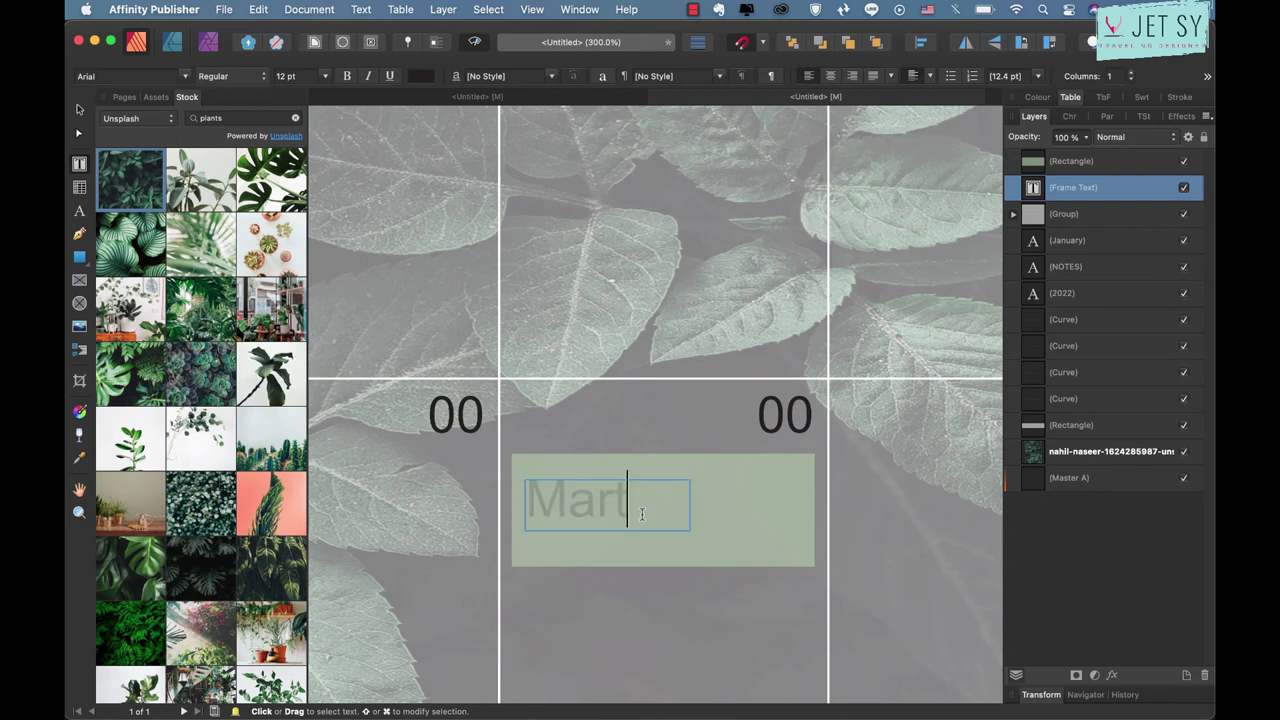
pyautogui.write("ha'")
pyautogui.press('super+a')
pyautogui.click(300, 77)
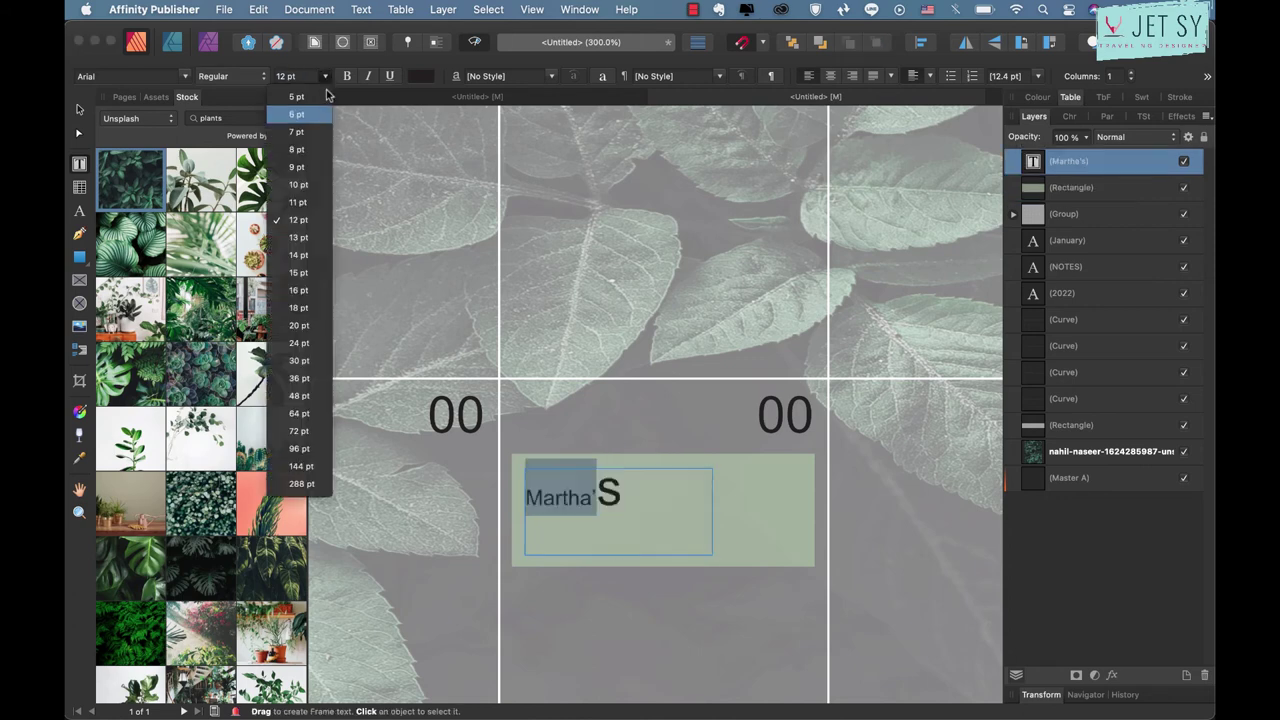
pyautogui.click(314, 150)
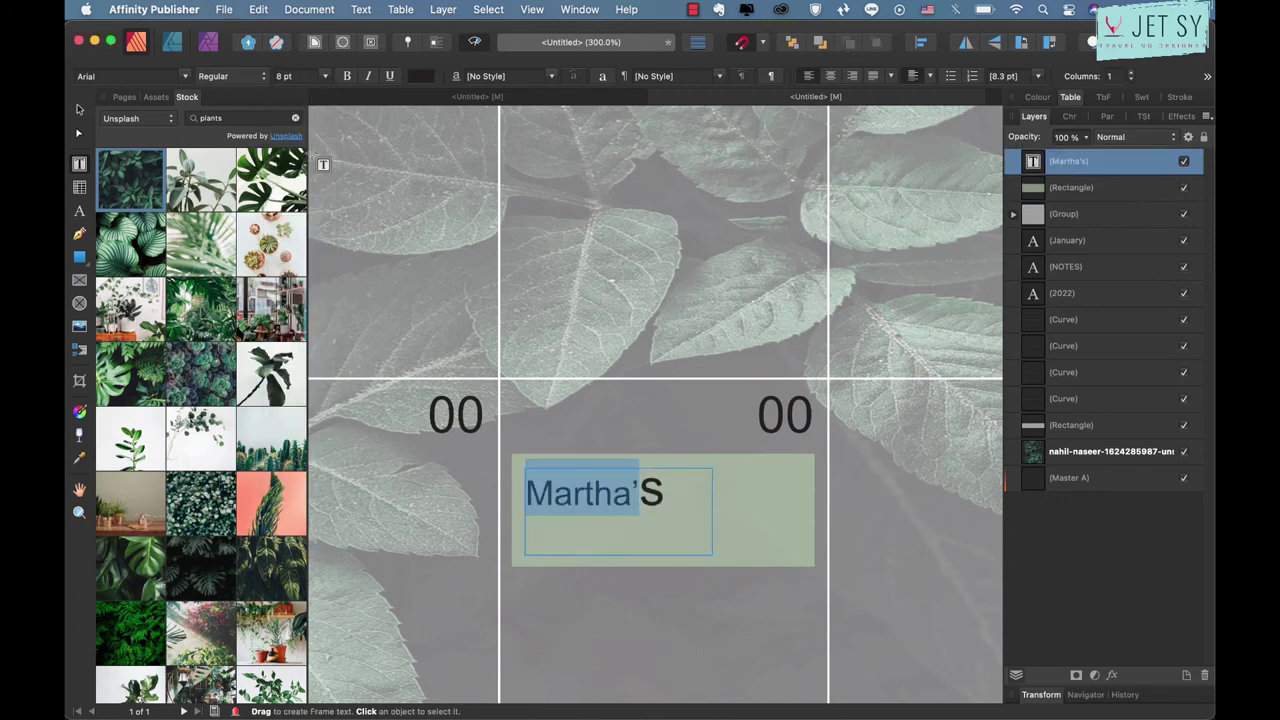
pyautogui.click(422, 76)
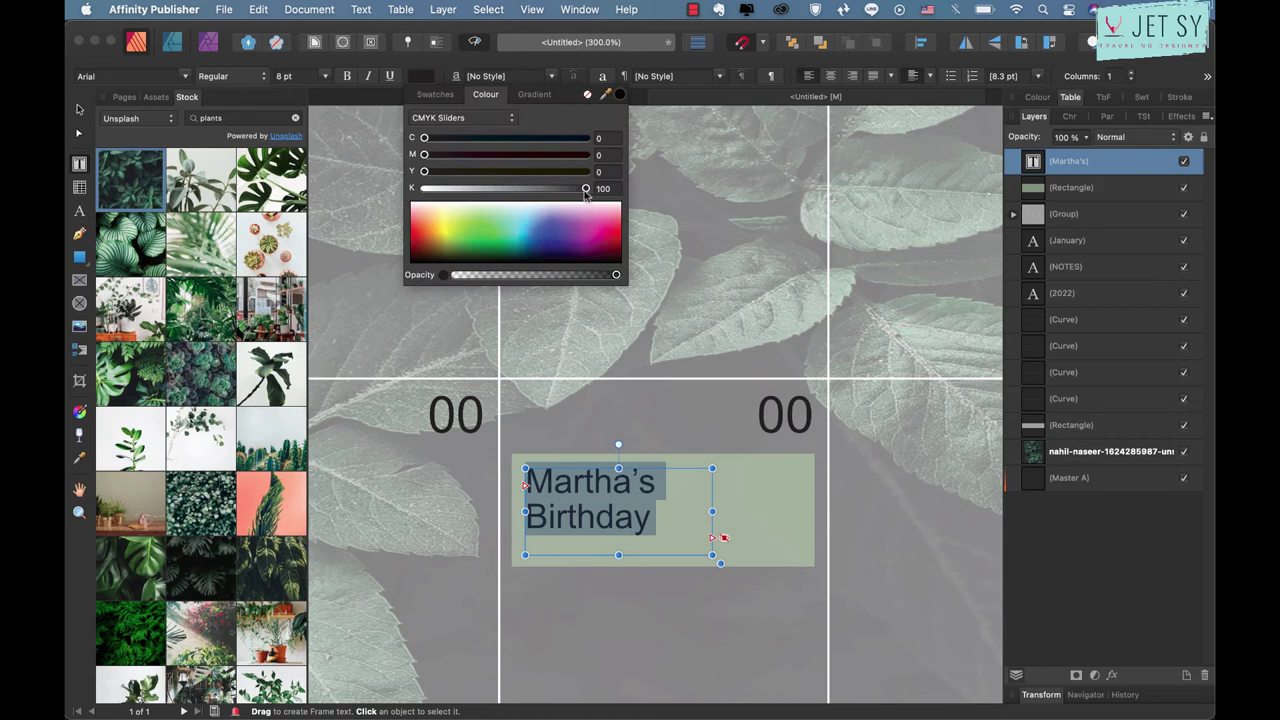
pyautogui.moveTo(586, 189); pyautogui.dragTo(564, 189)
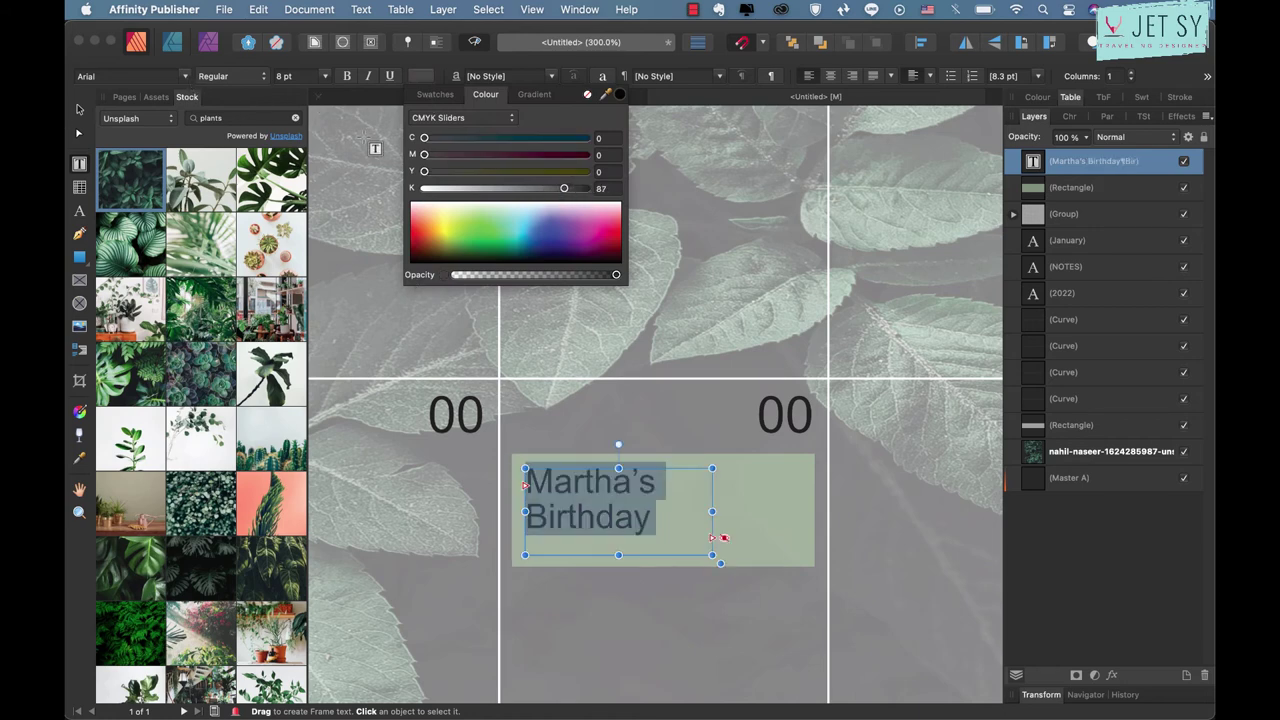
pyautogui.press('Escape')
# - Draw an empty circular picture frame beside the label on the green rectangle
pyautogui.click(738, 563)
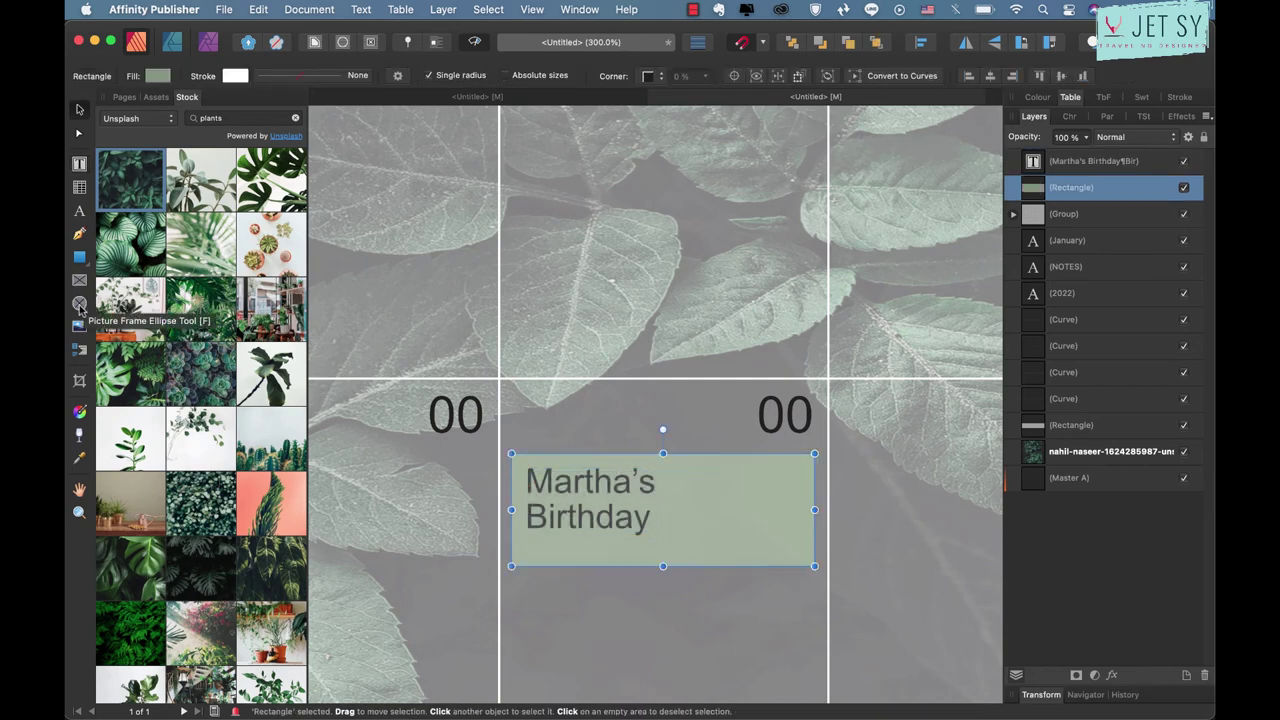
pyautogui.click(80, 304)
pyautogui.moveTo(690, 475); pyautogui.dragTo(762, 546)
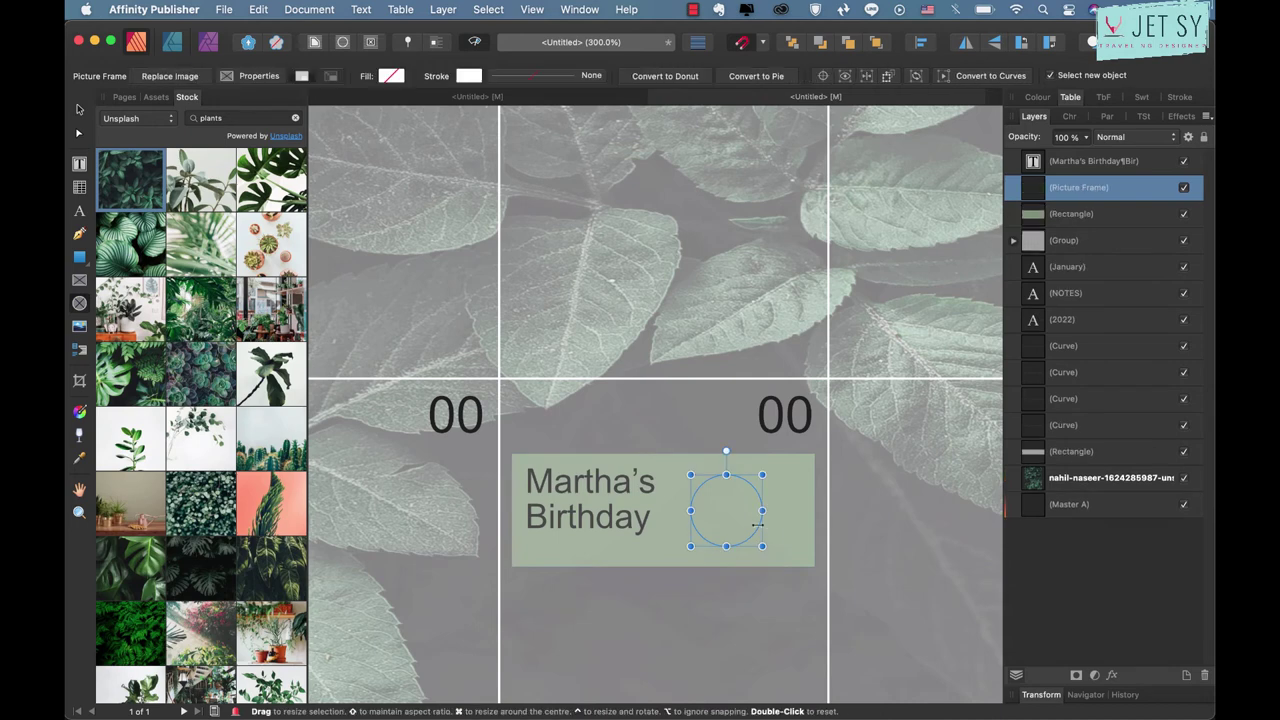
# - Shift the circular frame right, search stock for 'people' and drop the woman's photo into it
pyautogui.click(80, 109)
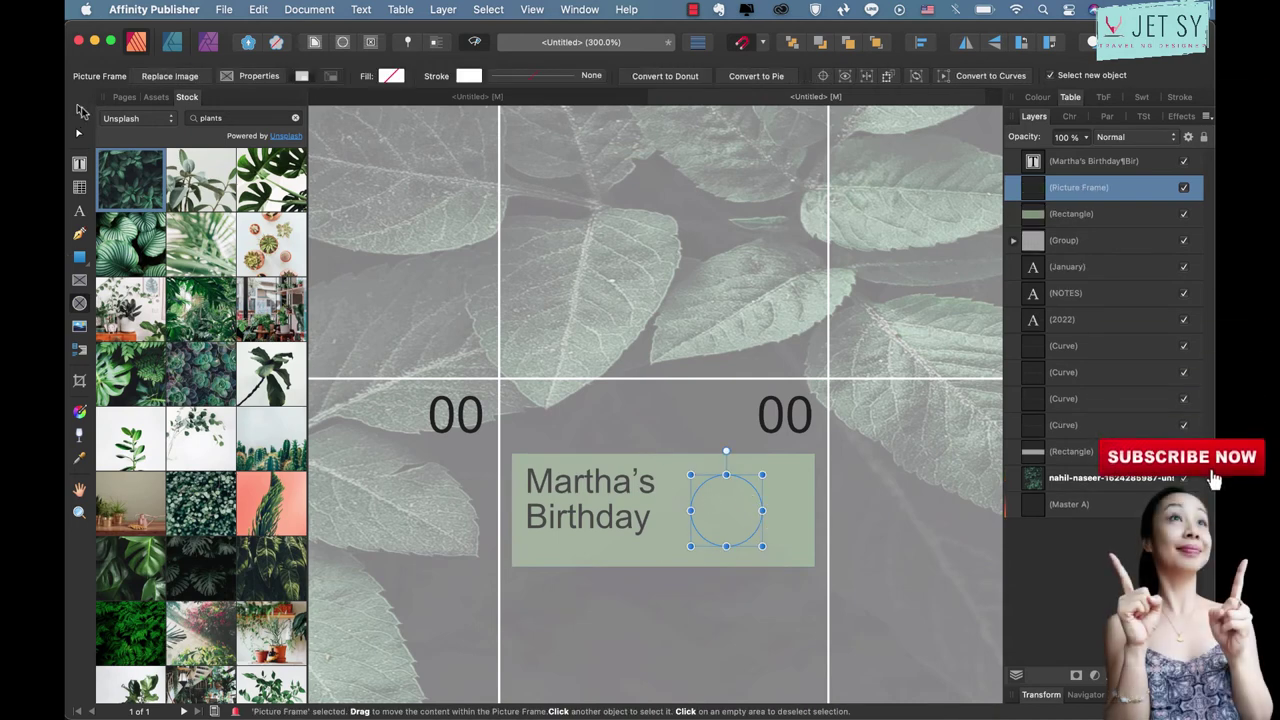
pyautogui.moveTo(757, 535); pyautogui.dragTo(787, 535)
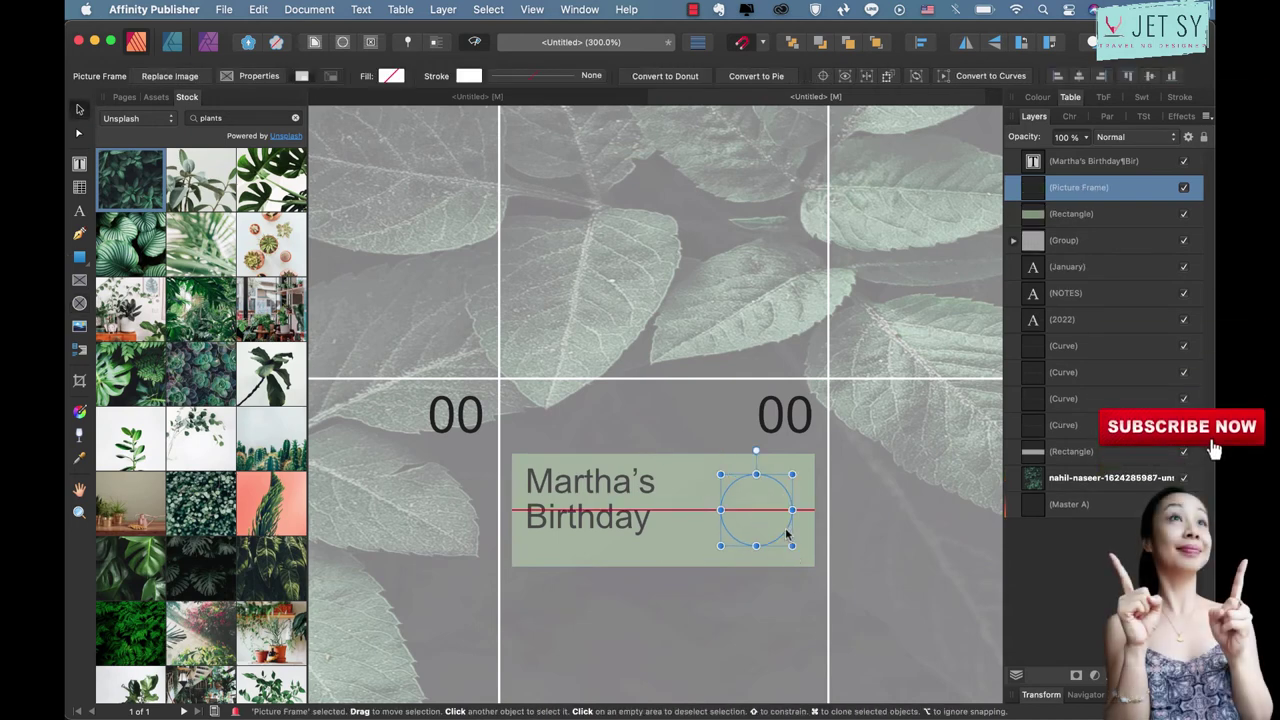
pyautogui.click(241, 118)
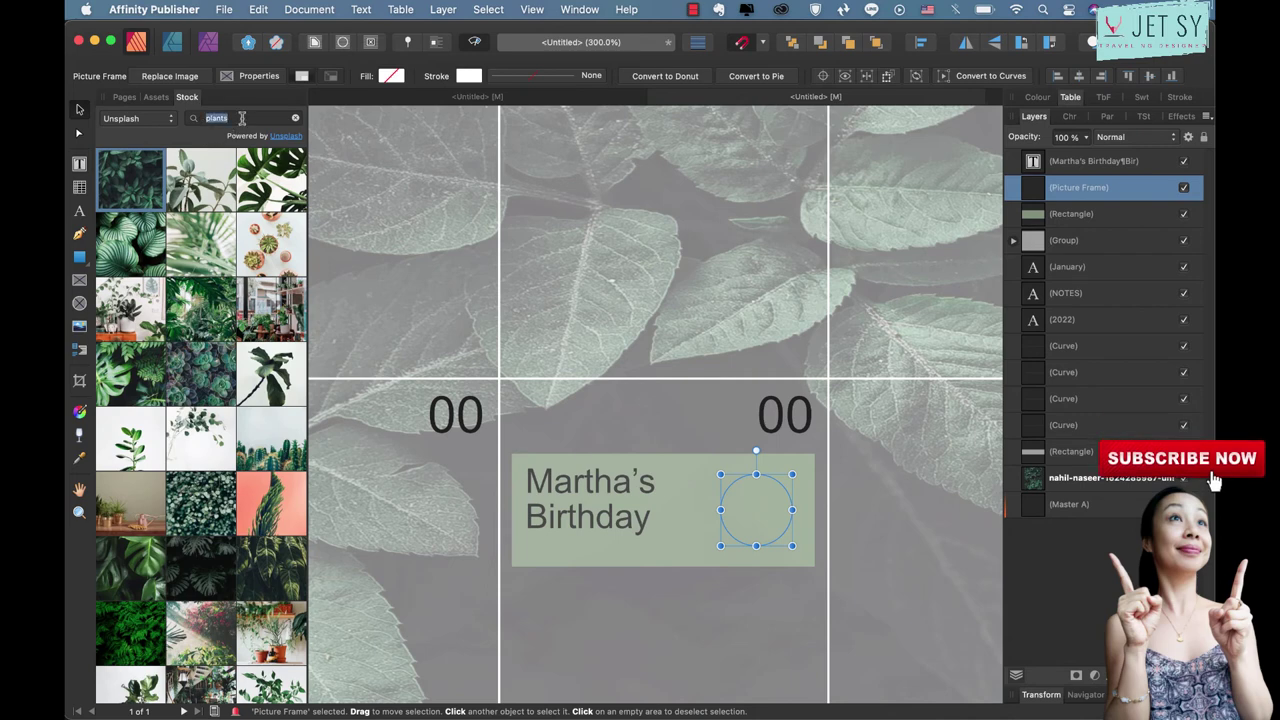
pyautogui.write('people')
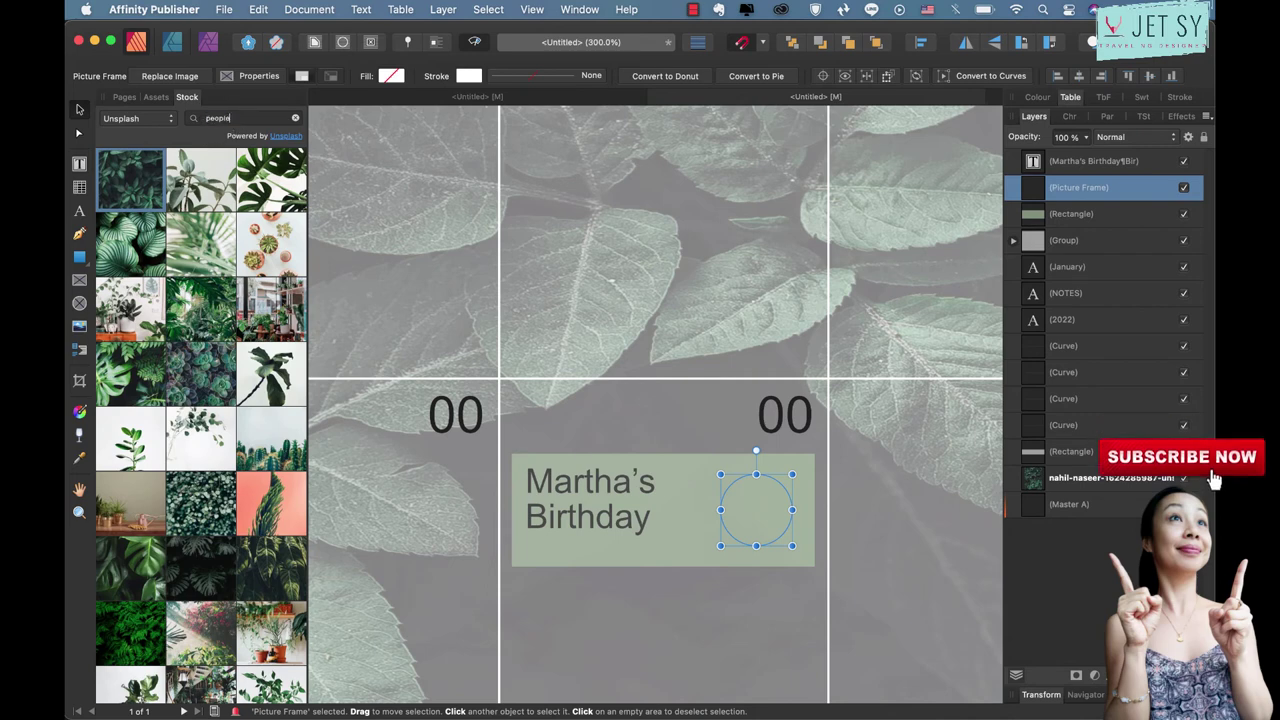
pyautogui.press('Return')
pyautogui.moveTo(134, 190); pyautogui.dragTo(764, 520)
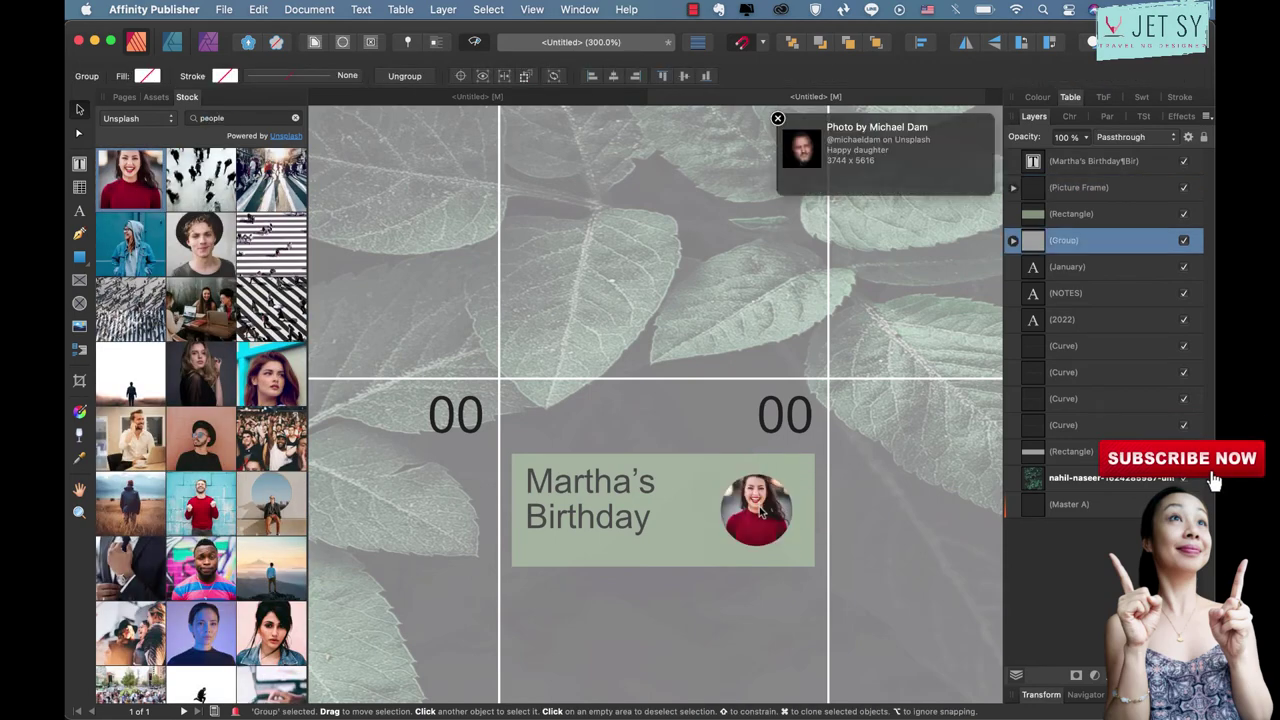
pyautogui.press('super+1')
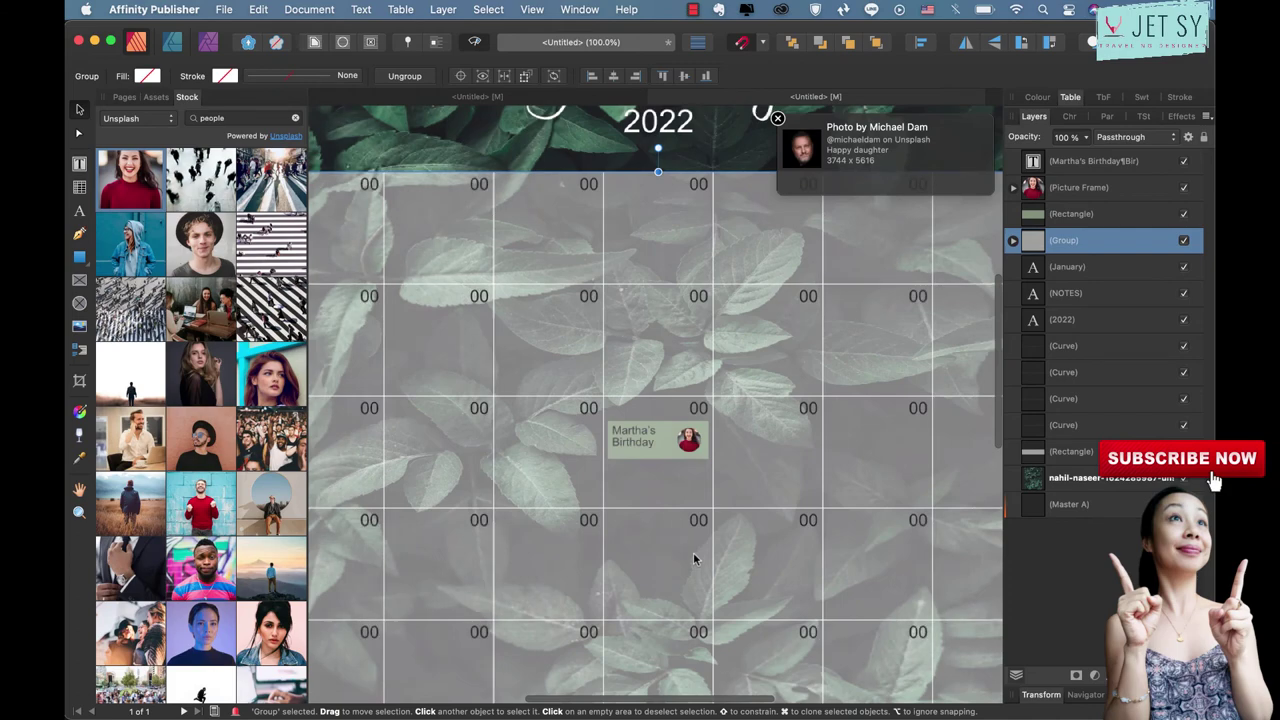
# - Zoom out to fit the whole January page and show the Pages panel
pyautogui.press('super+minus')
pyautogui.scroll(-2, 694, 557)
pyautogui.scroll(-5, 670, 510)
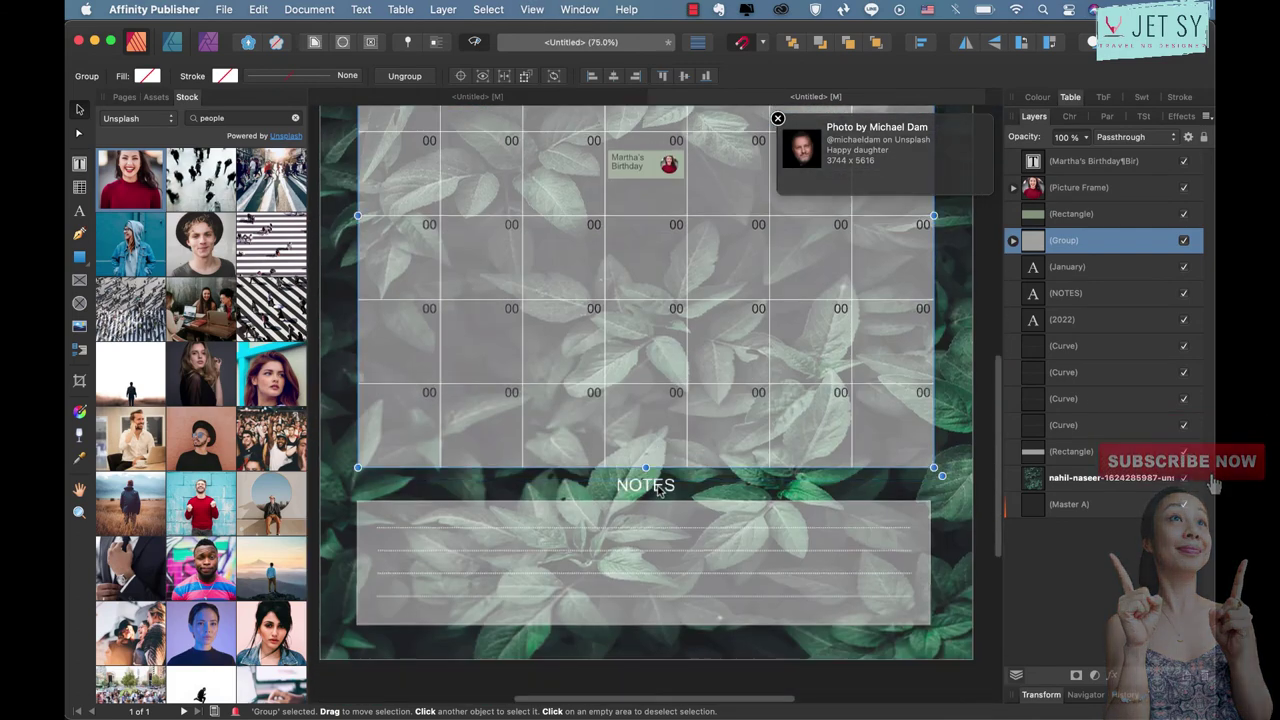
pyautogui.scroll(3, 771, 300)
pyautogui.scroll(3, 771, 300)
pyautogui.press('super+0')
pyautogui.press('super+d')
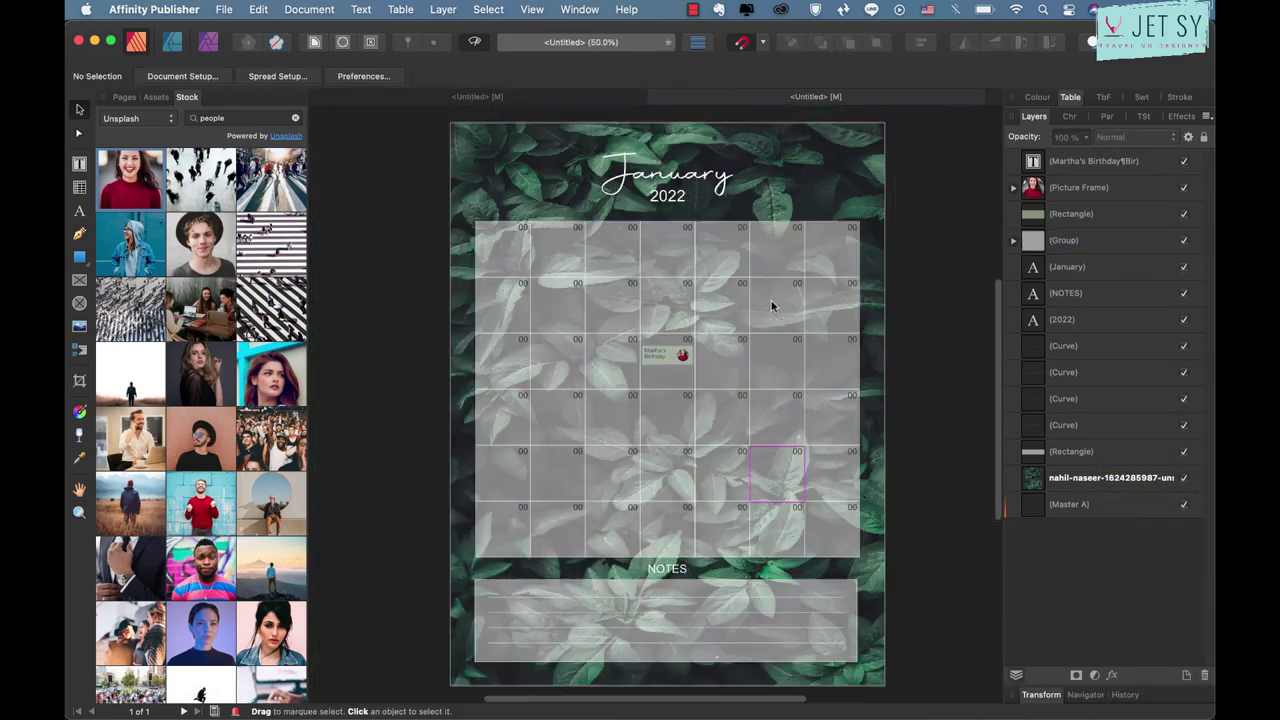
pyautogui.scroll(-2, 771, 306)
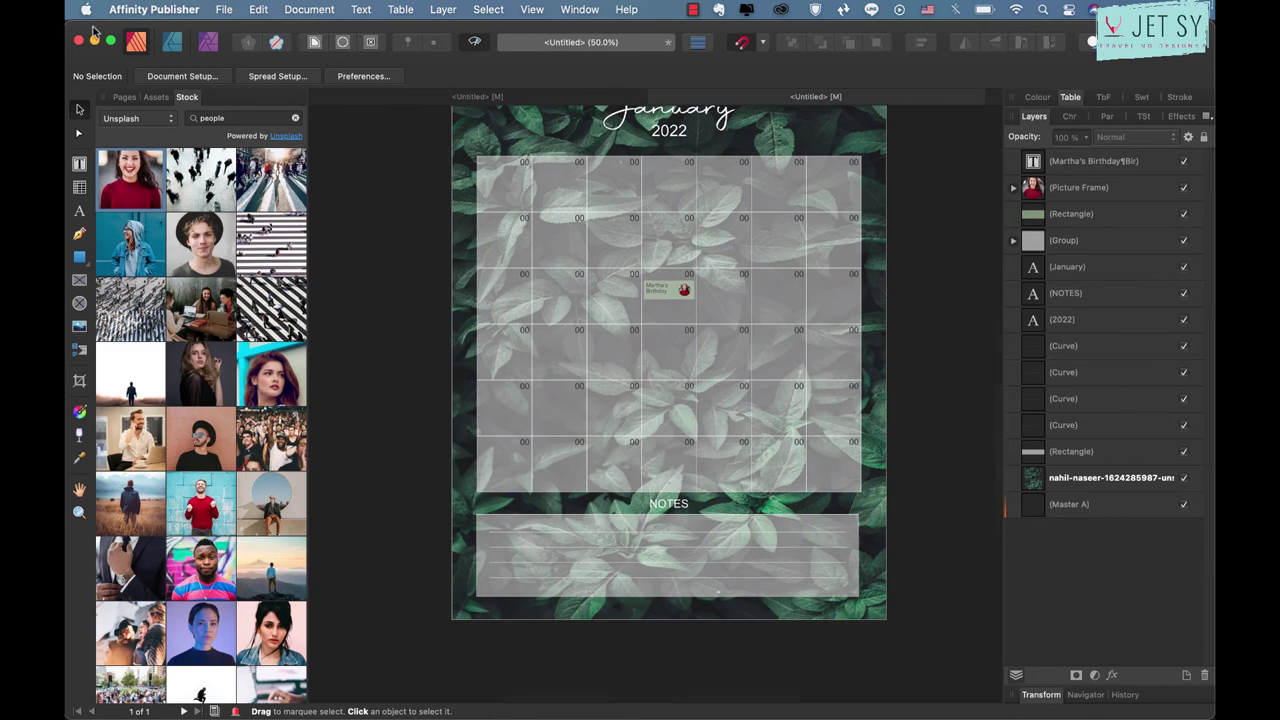
pyautogui.click(121, 97)
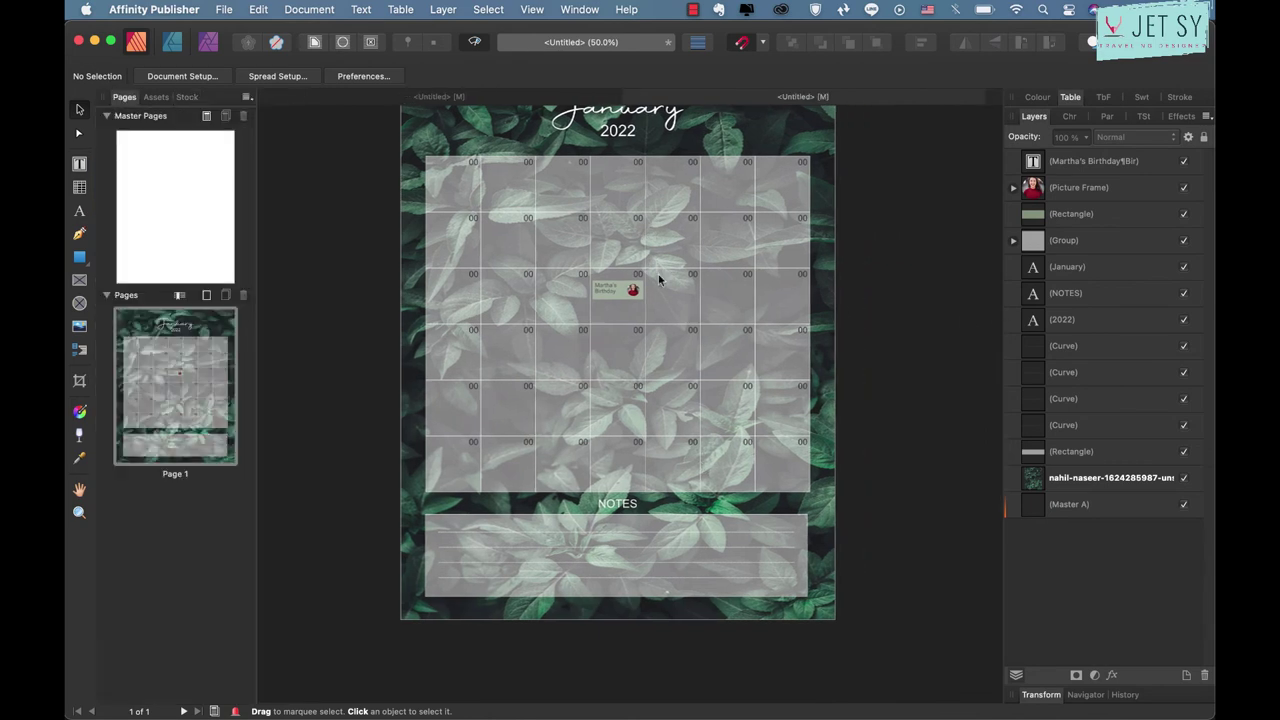
pyautogui.scroll(5, 861, 194)
pyautogui.scroll(-4, 861, 194)
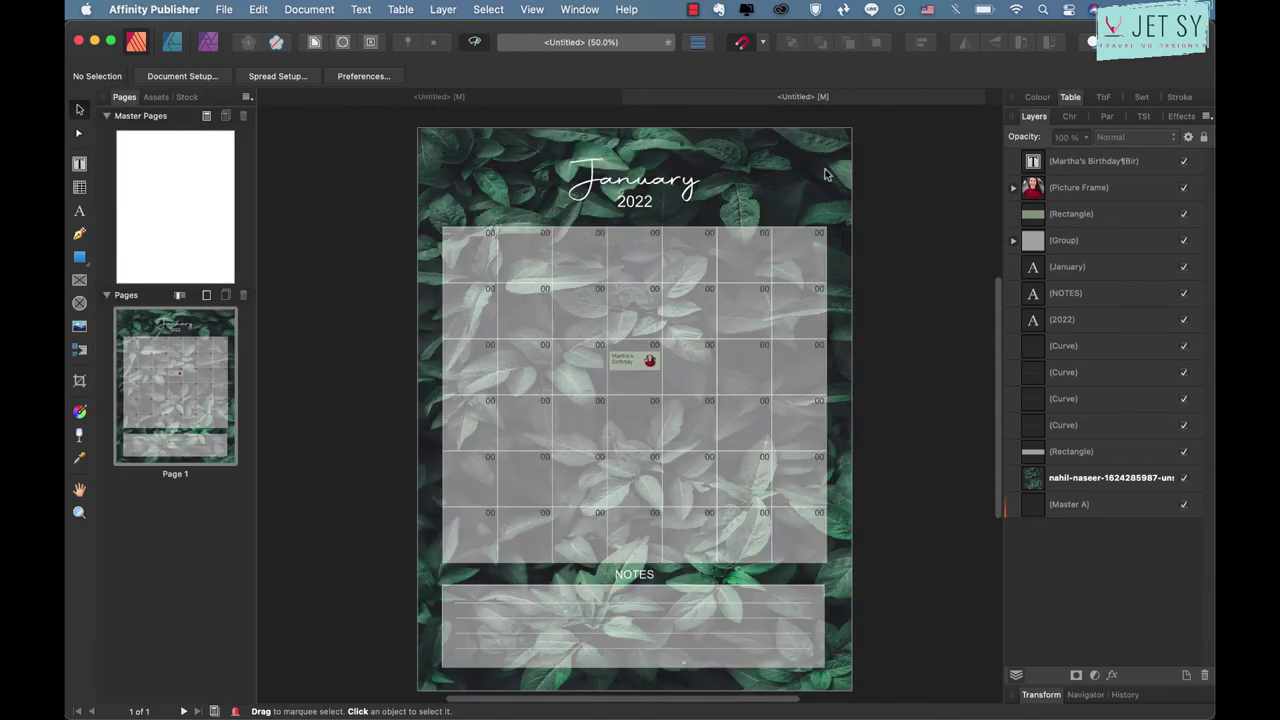
# - Add a second page after Page 1 and select its month title
pyautogui.click(229, 313)
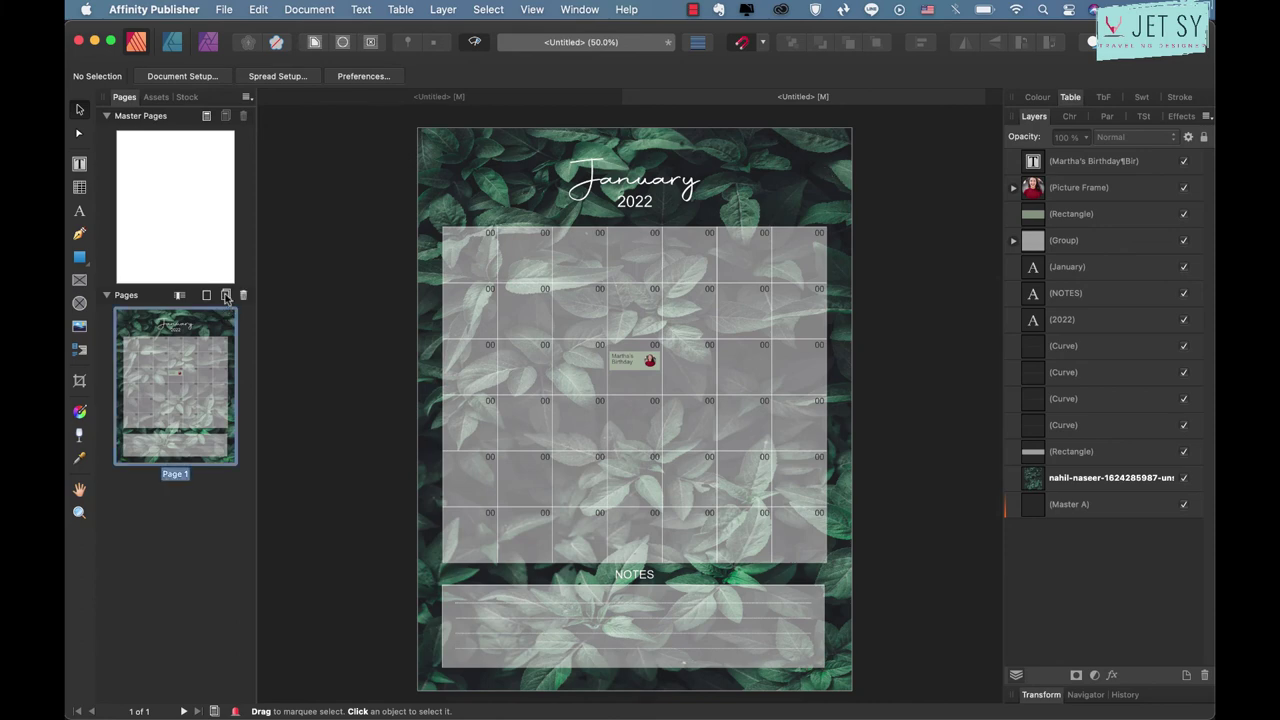
pyautogui.click(226, 296)
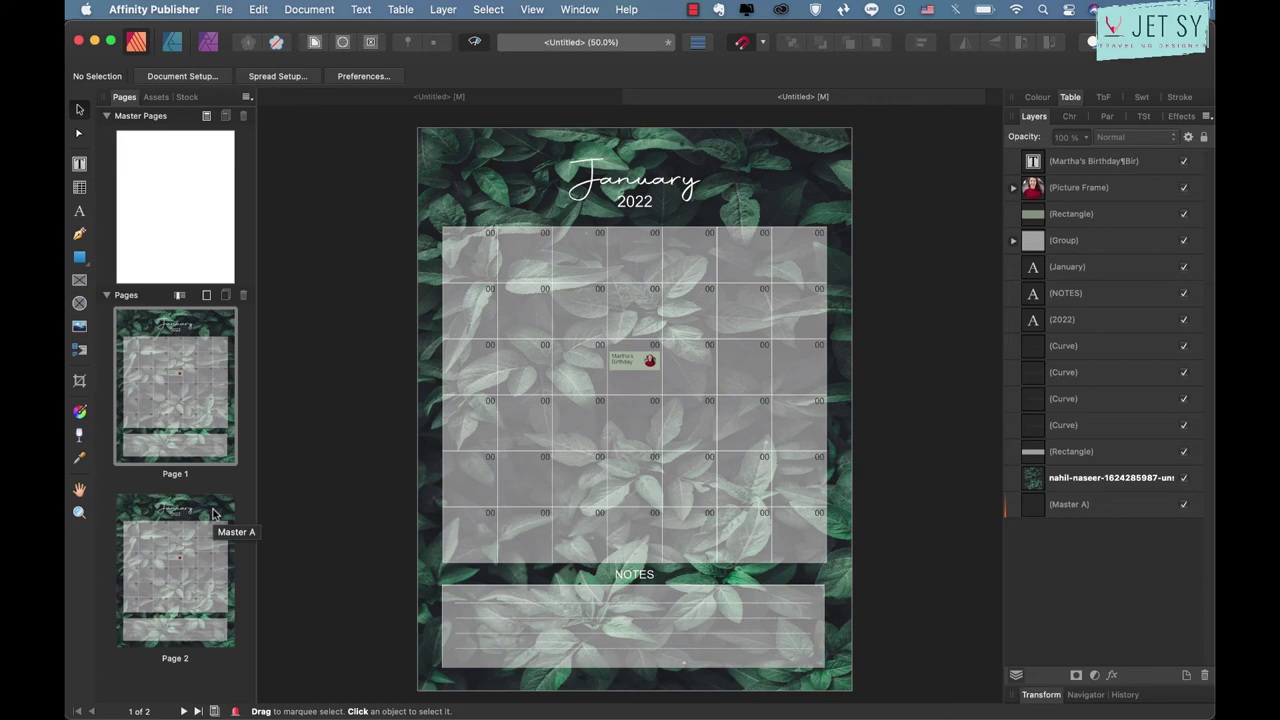
pyautogui.scroll(-8, 557, 437)
pyautogui.scroll(-1, 557, 437)
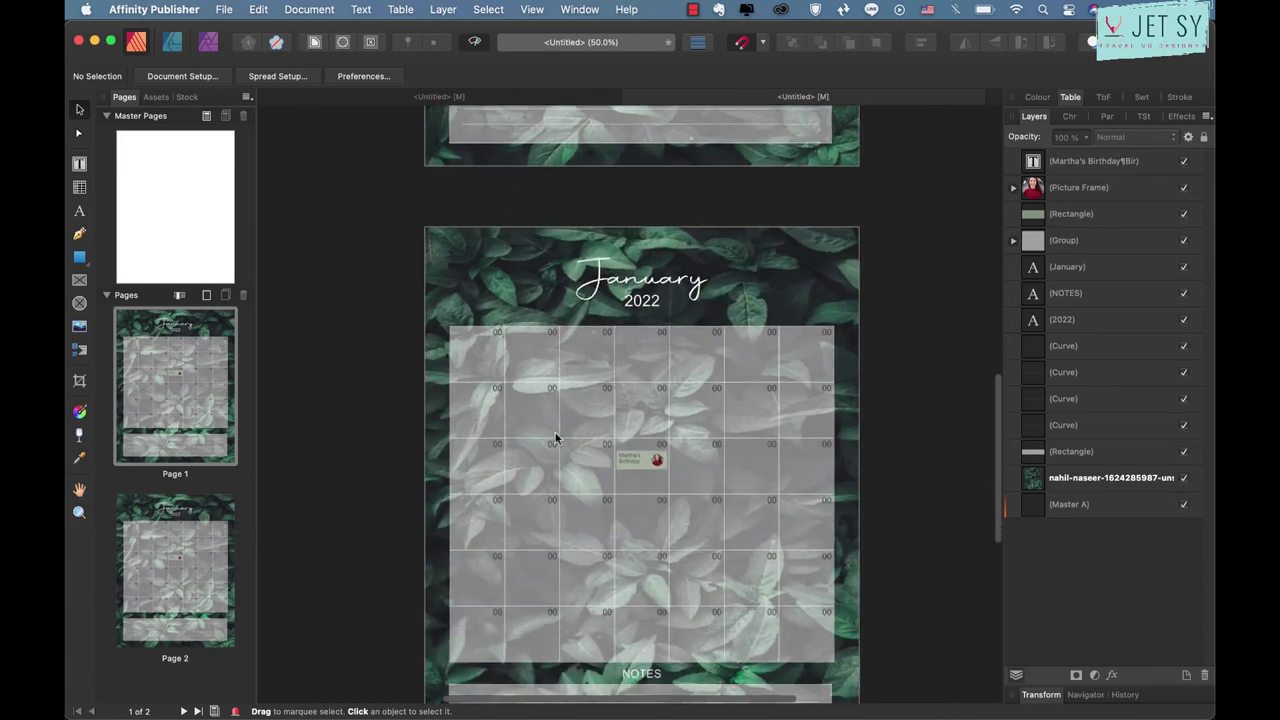
pyautogui.click(667, 283)
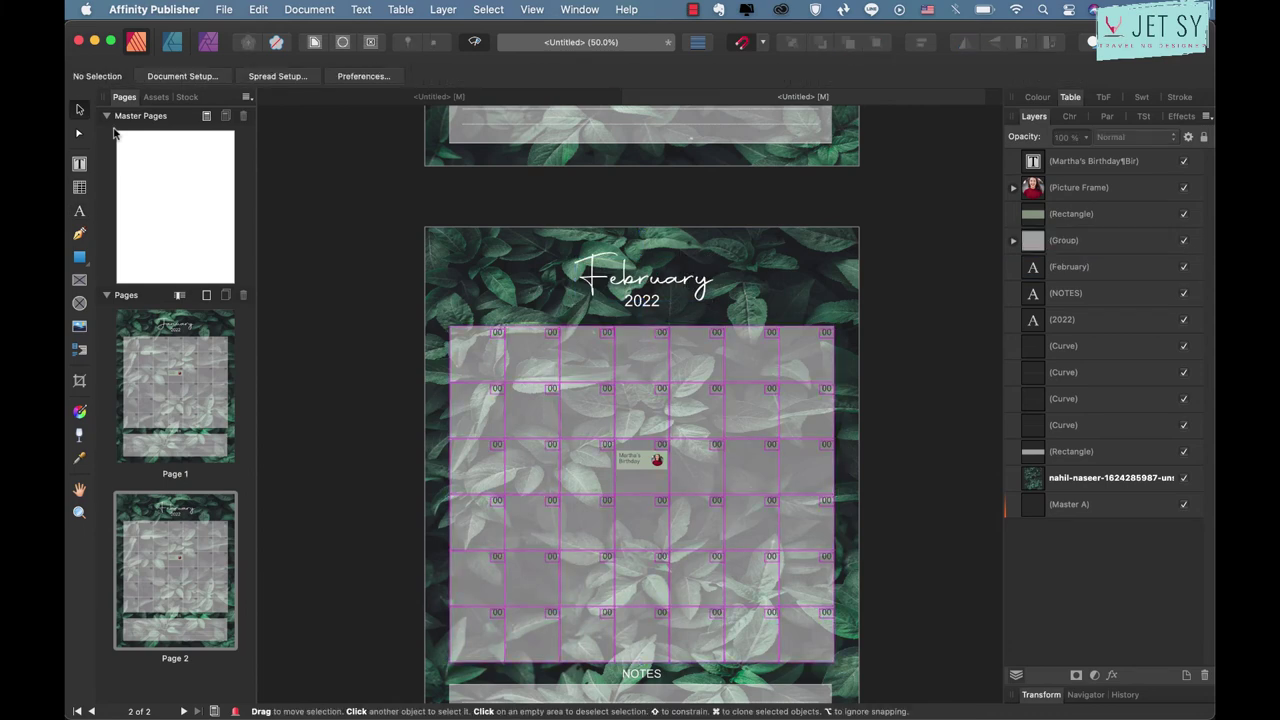
# - Delete page 2's birthday label, photo frame and green rectangle, and select the old leaf background
pyautogui.keyDown('super'); pyautogui.click(640, 460); pyautogui.keyUp('super')
pyautogui.press('Delete')
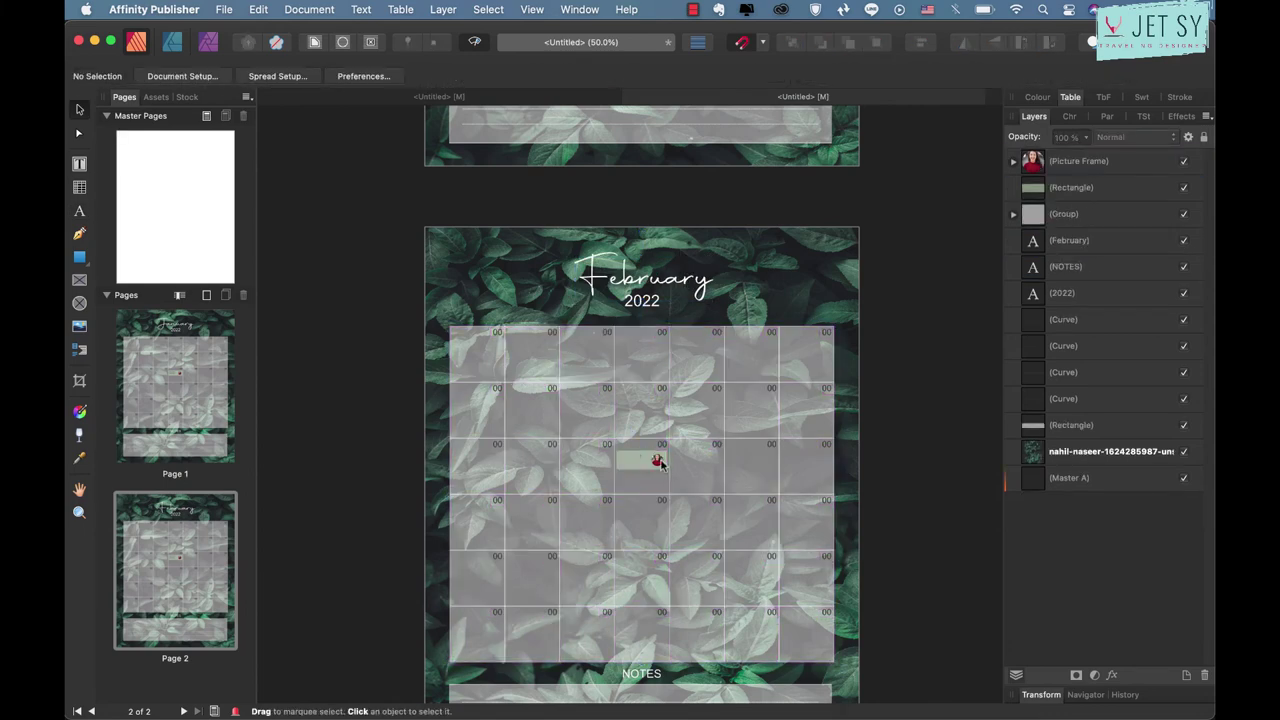
pyautogui.click(658, 462)
pyautogui.press('Delete')
pyautogui.click(631, 466)
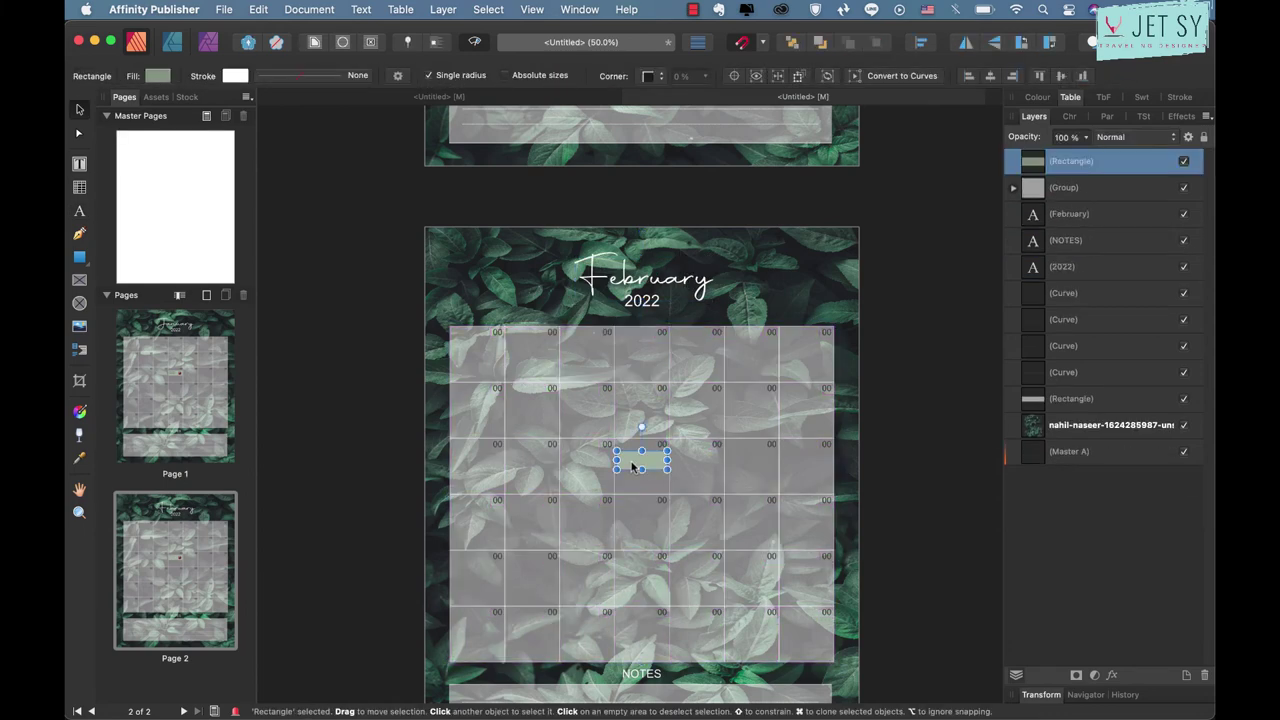
pyautogui.press('Delete')
pyautogui.scroll(-3, 631, 466)
pyautogui.scroll(1, 631, 466)
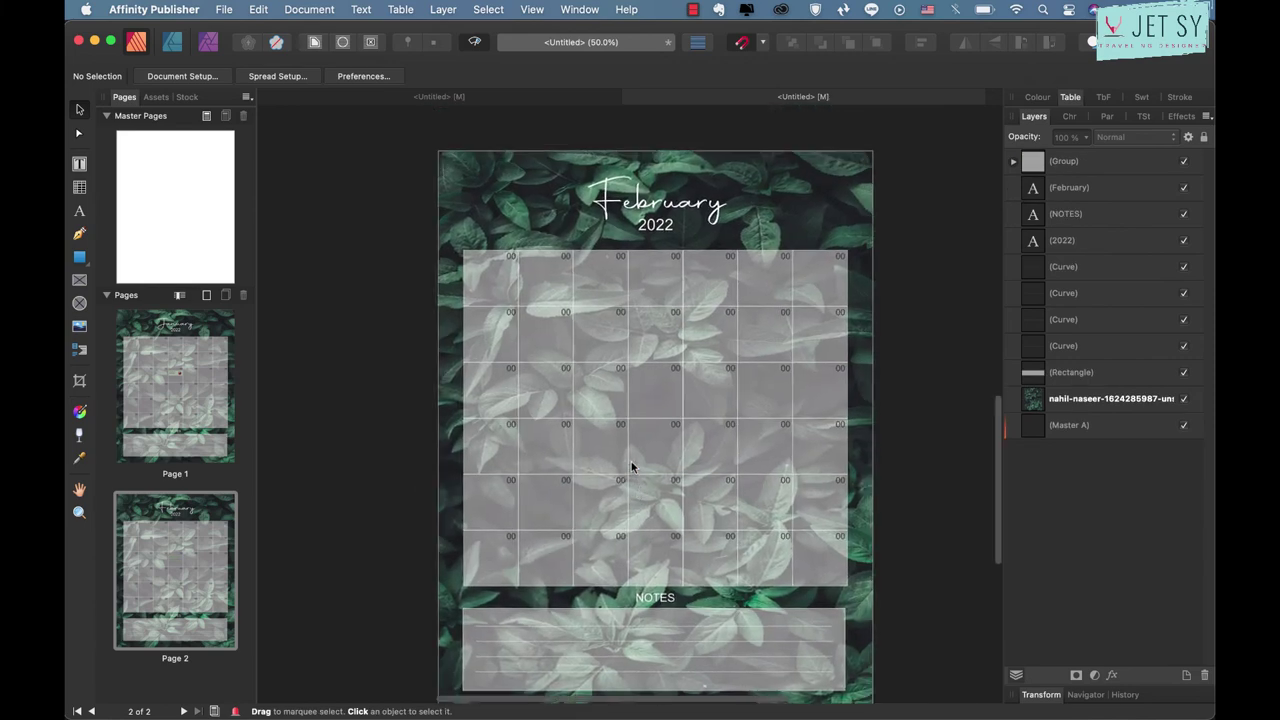
pyautogui.click(463, 178)
# - Delete the old leaf background and place a striped-leaf photo from a stock 'plants' search
pyautogui.press('Delete')
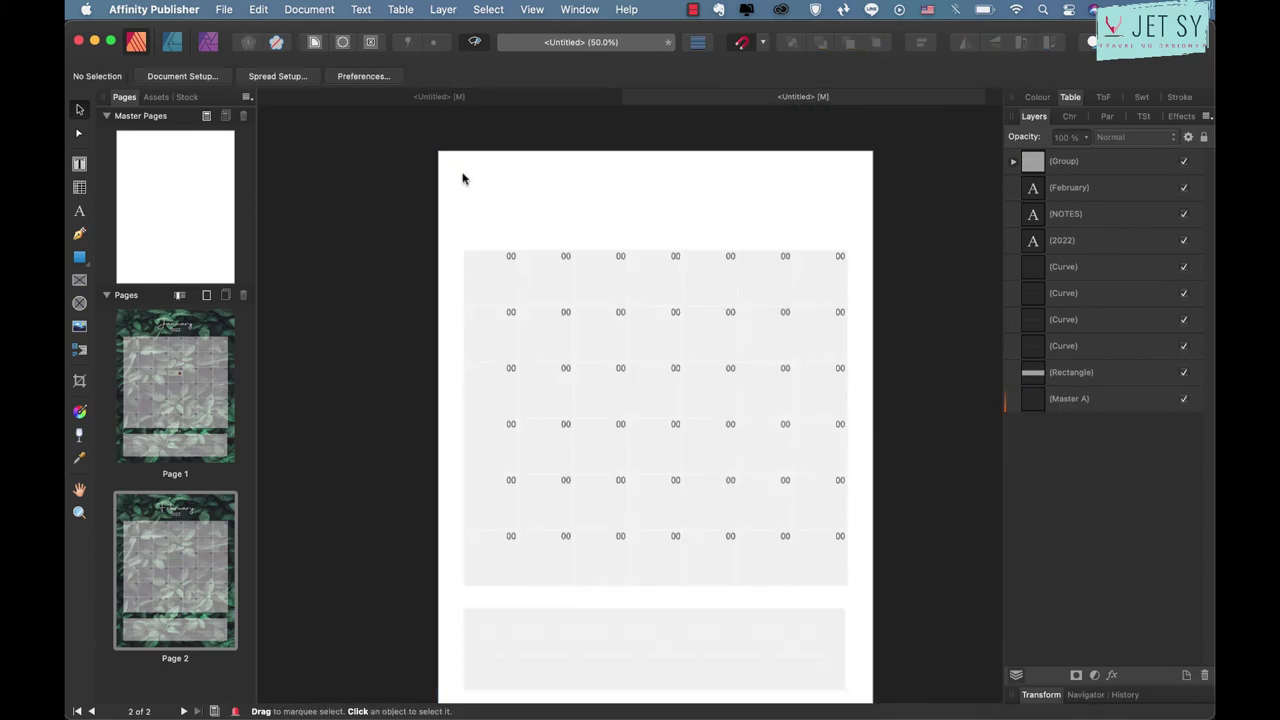
pyautogui.click(187, 97)
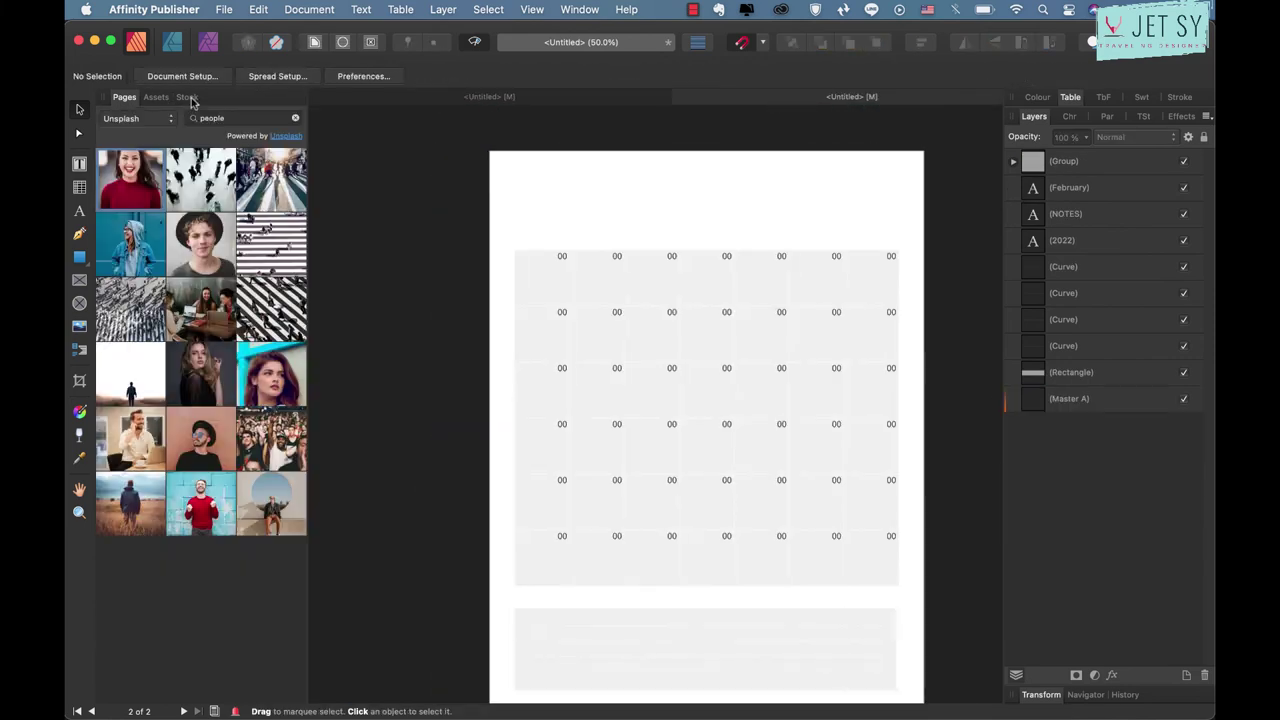
pyautogui.doubleClick(237, 118)
pyautogui.write('plants')
pyautogui.press('Return')
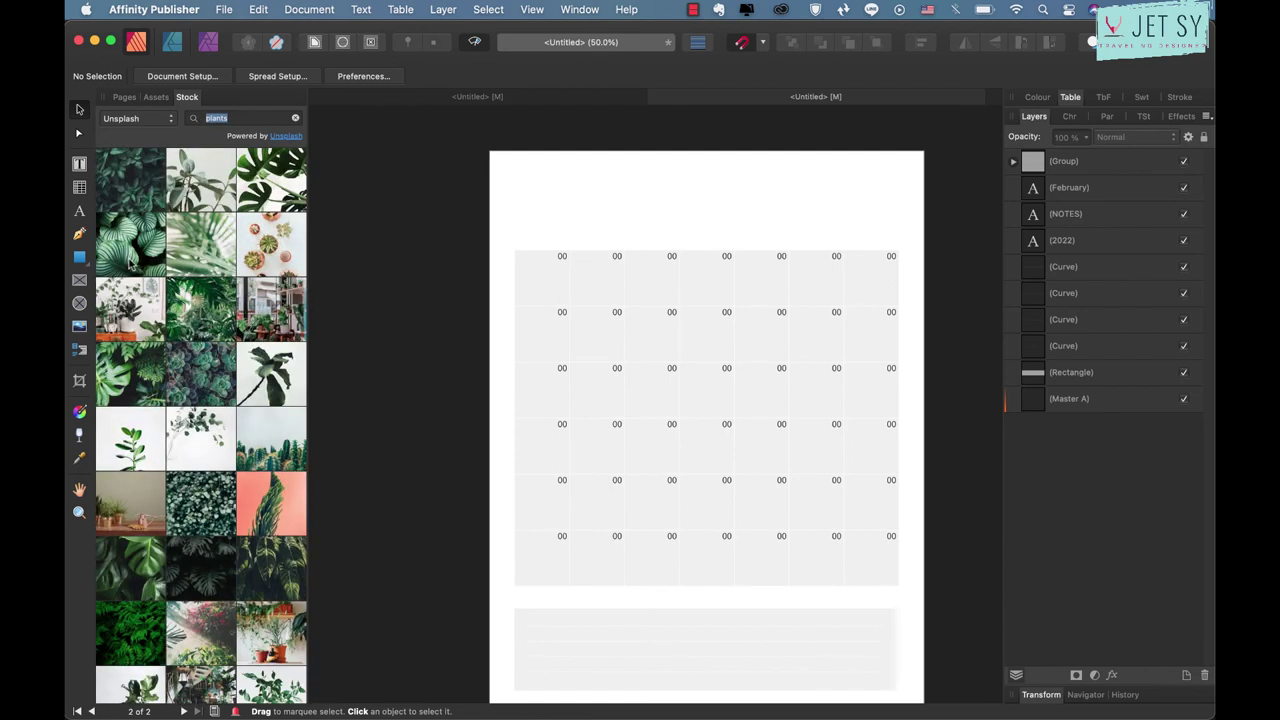
pyautogui.moveTo(312, 263); pyautogui.dragTo(544, 211)
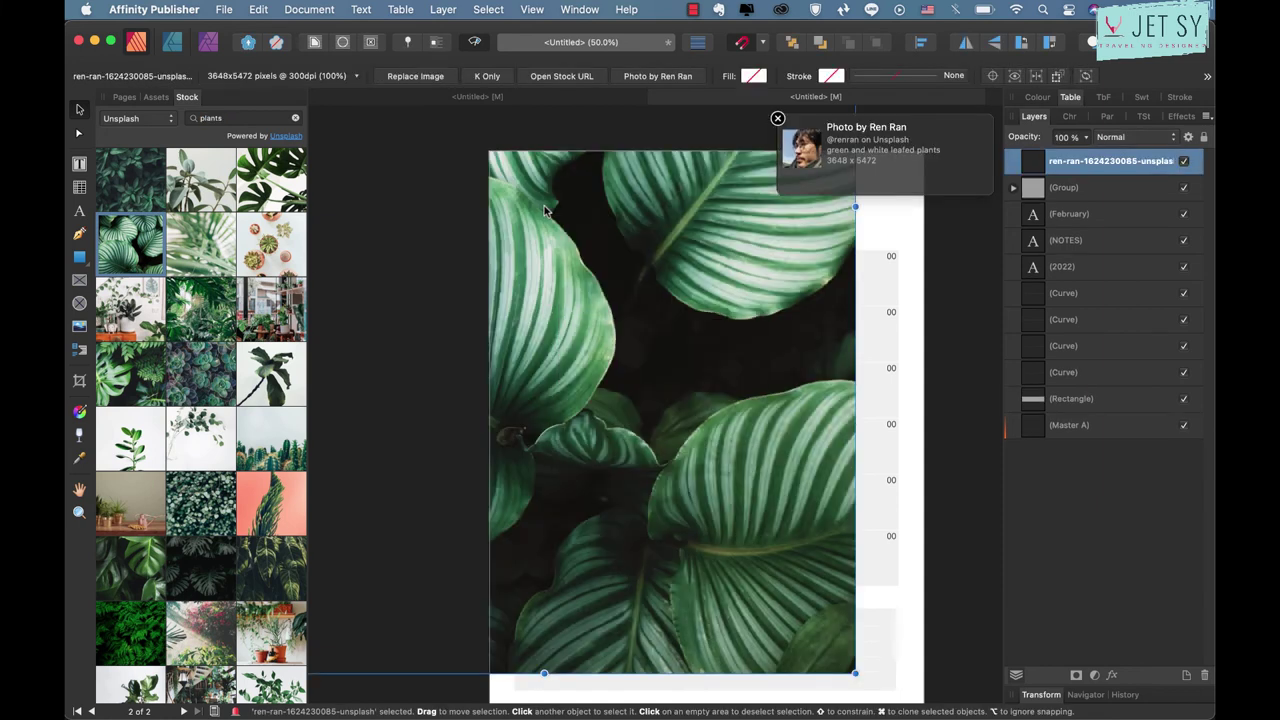
# - Send the new photo to the back, behind the calendar grid
pyautogui.press('super+minus')
pyautogui.rightClick(703, 343)
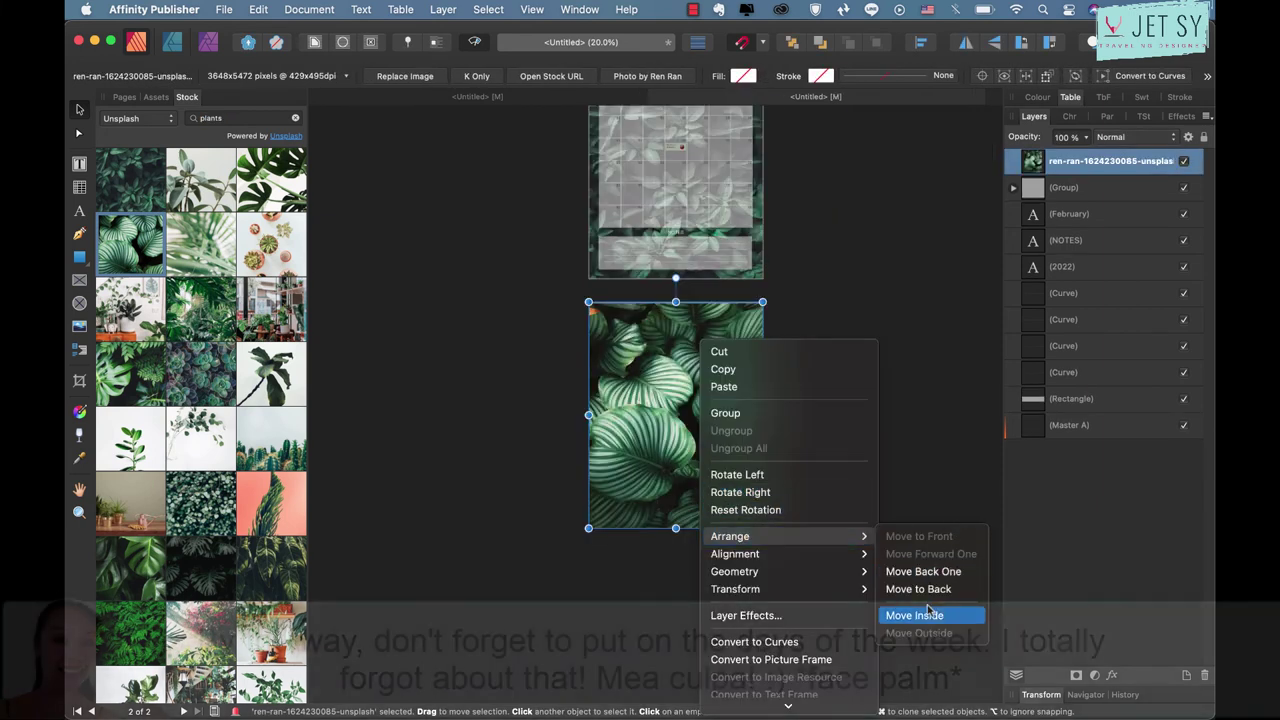
pyautogui.click(949, 589)
pyautogui.press('super+plus')
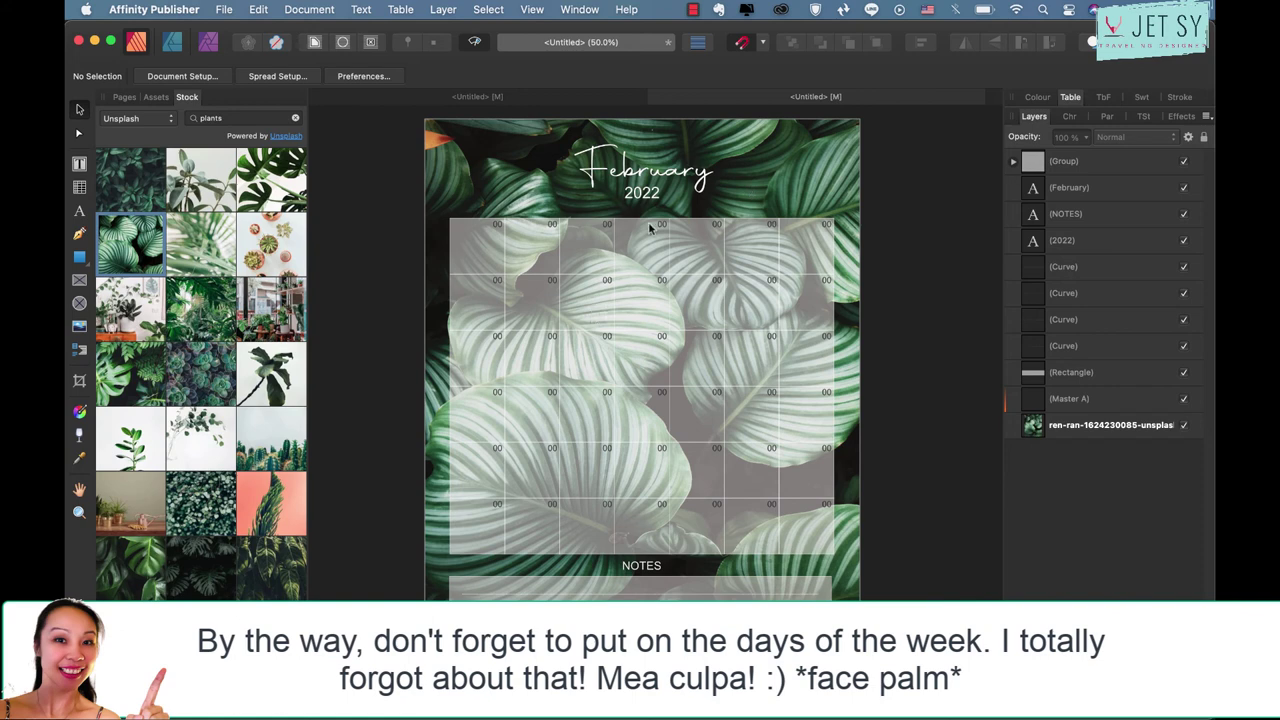
# - Enter the February grid group and delete three top-left and three bottom-right date cells
pyautogui.click(695, 485)
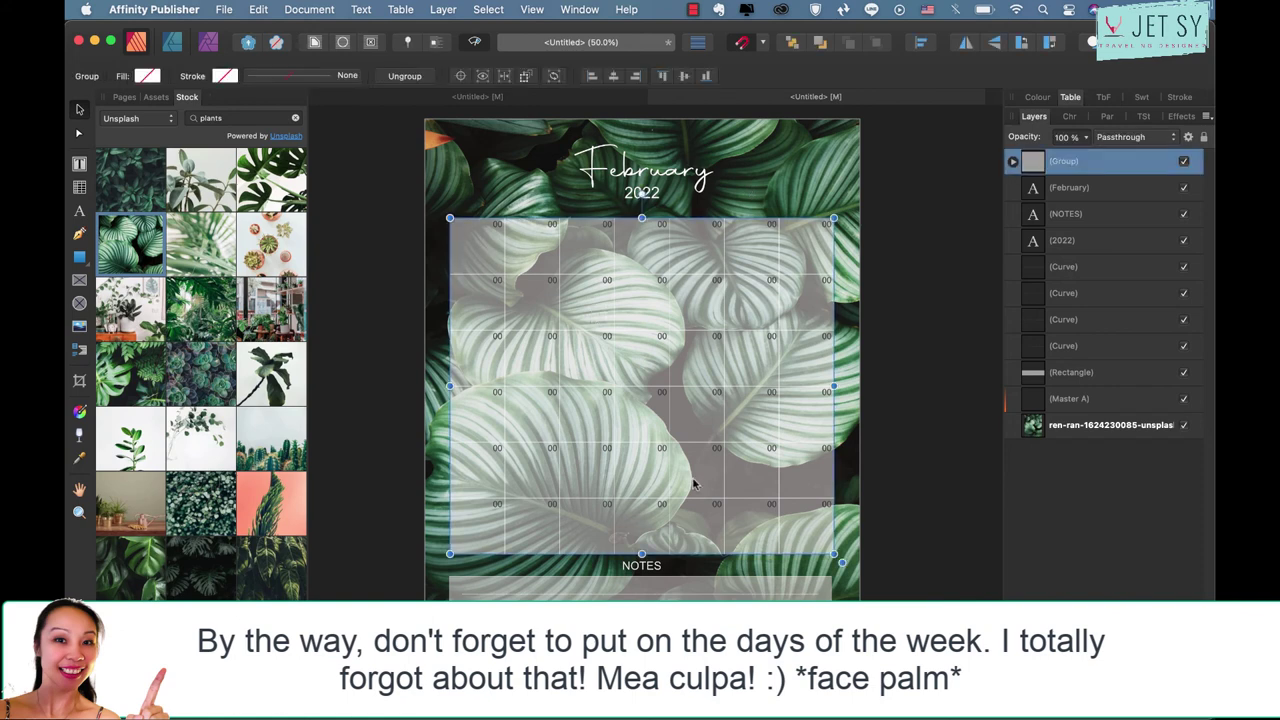
pyautogui.doubleClick(695, 485)
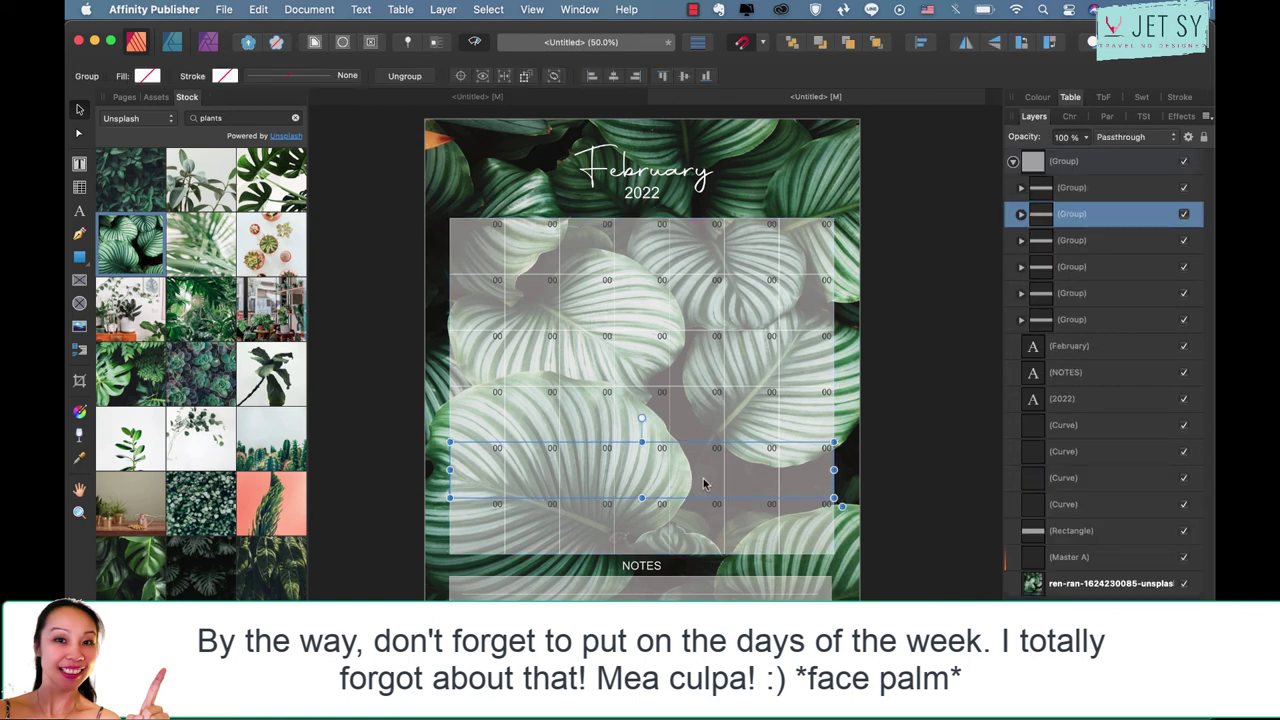
pyautogui.doubleClick(703, 484)
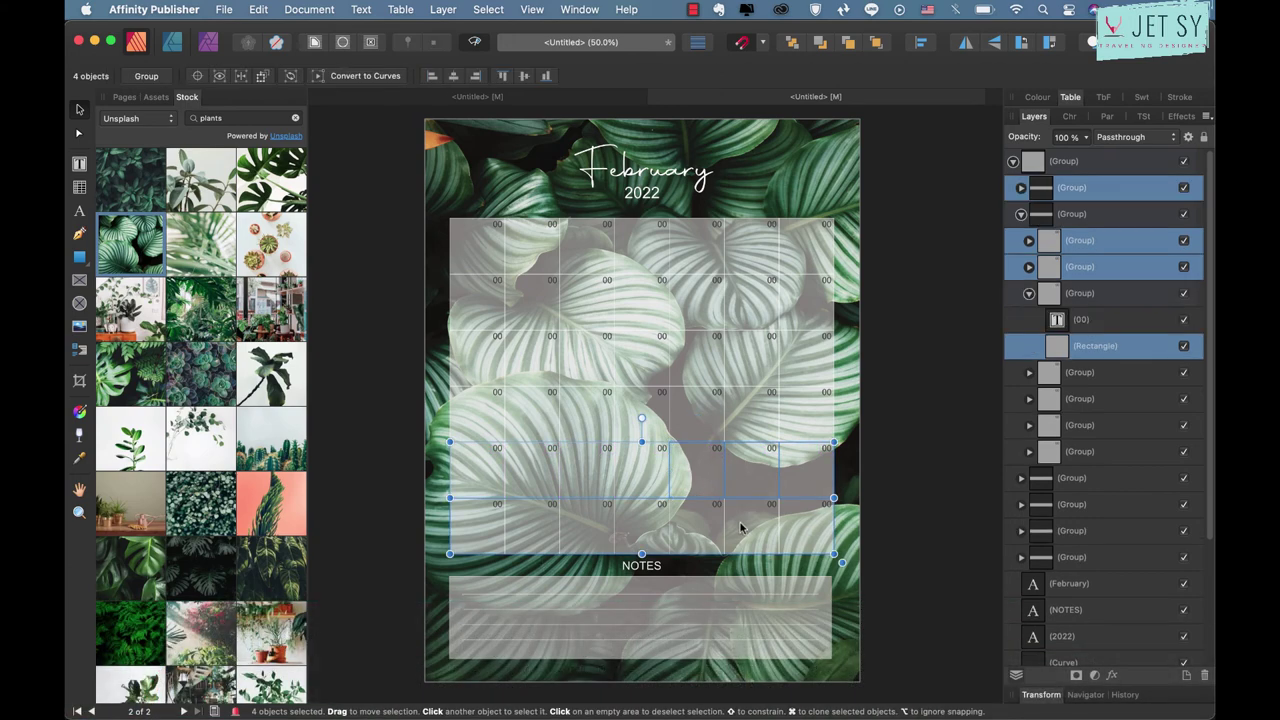
pyautogui.press('Delete')
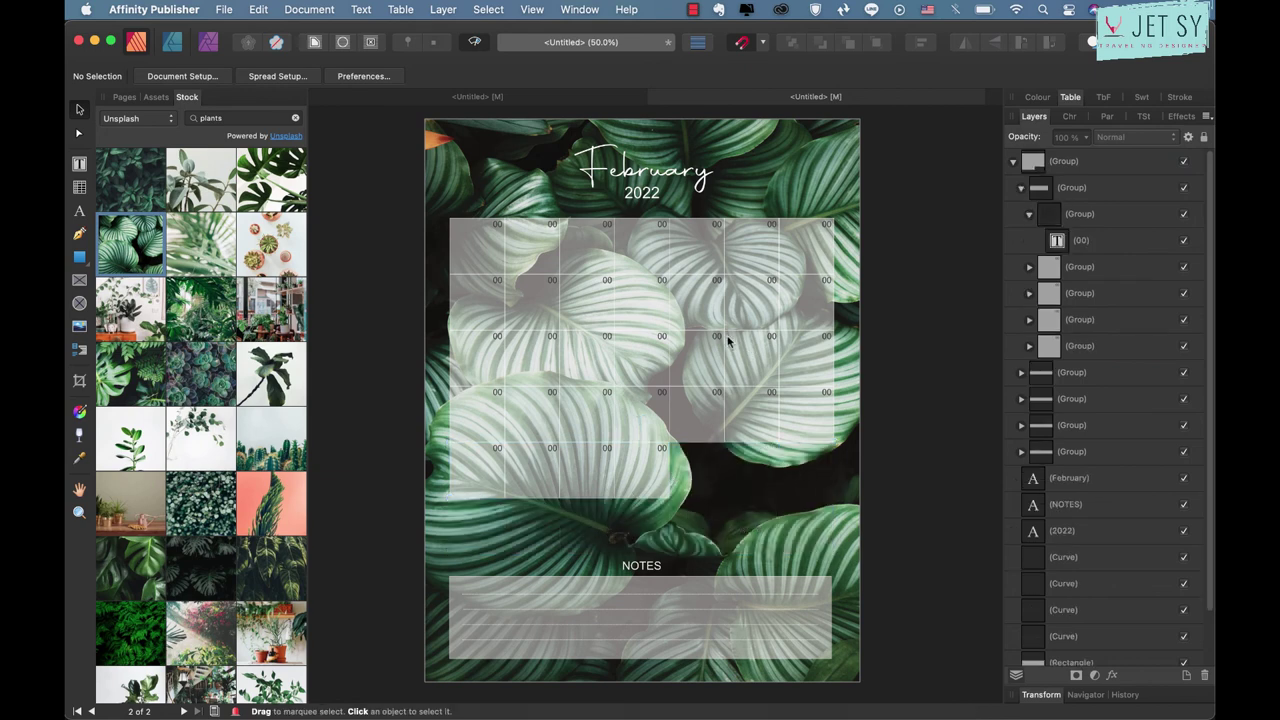
pyautogui.press('super+z')
pyautogui.press('super+z')
pyautogui.press('super+z')
pyautogui.press('super+z')
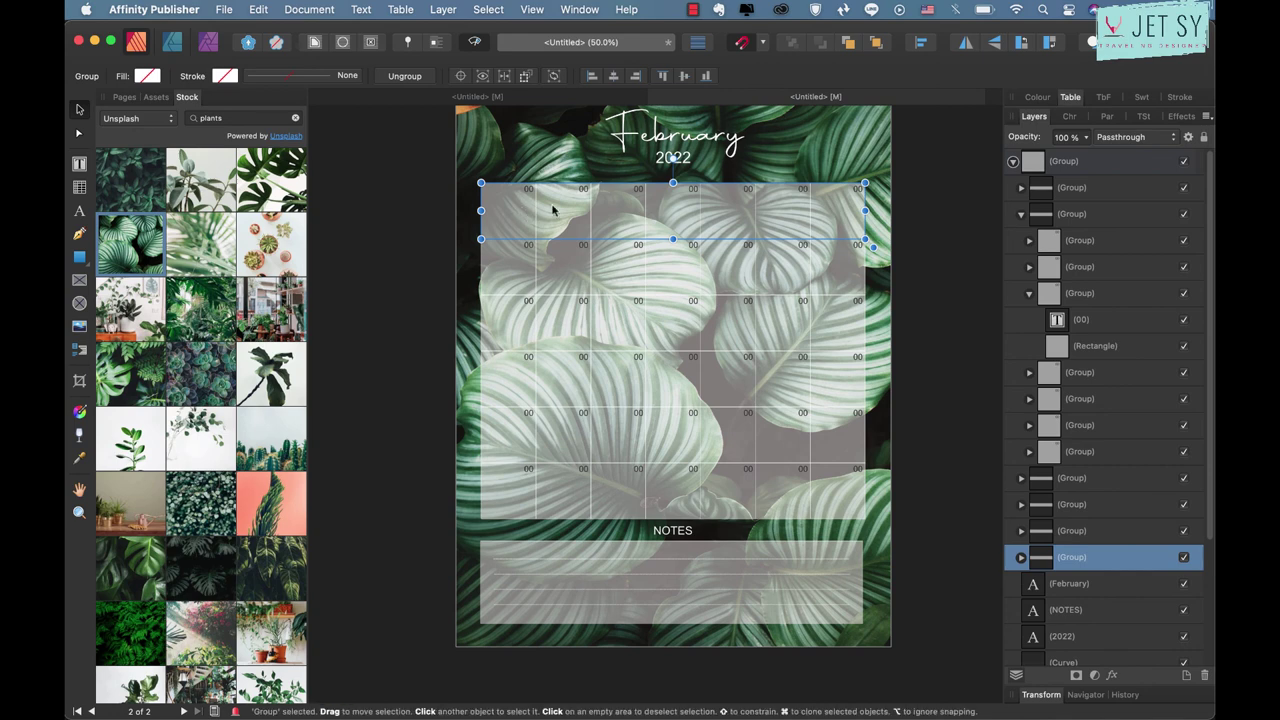
pyautogui.doubleClick(553, 210)
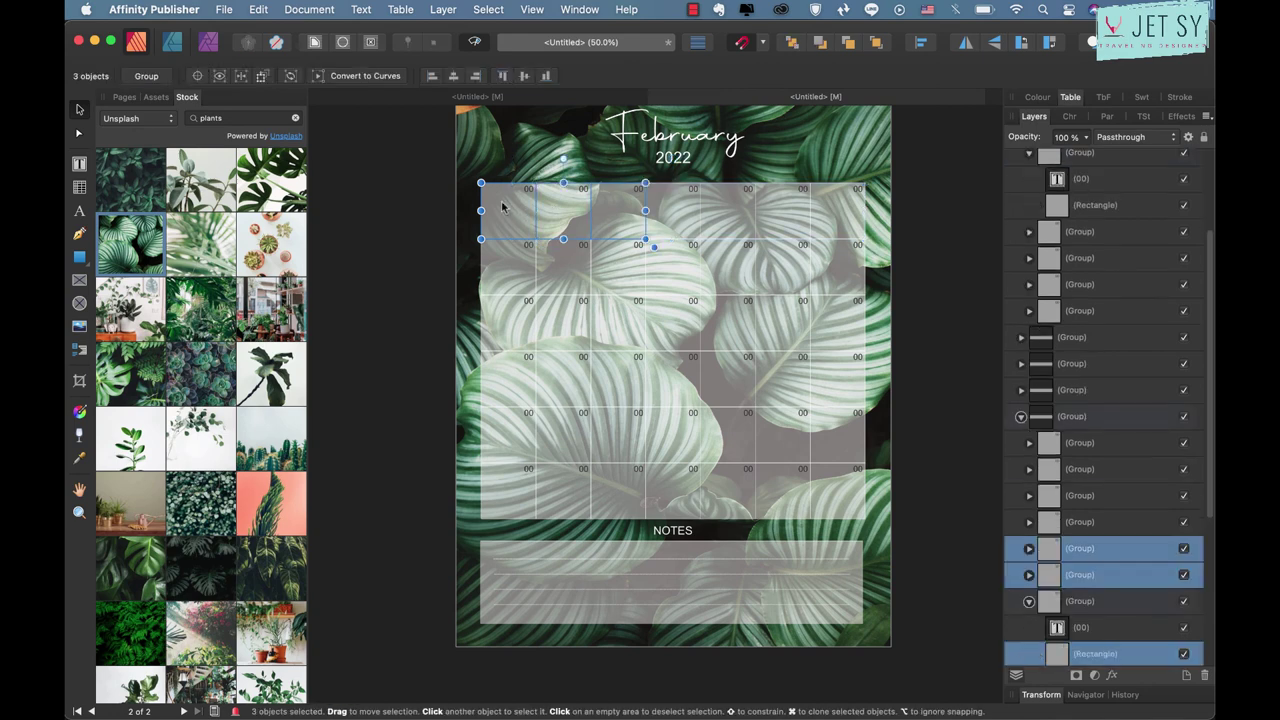
pyautogui.press('Escape')
pyautogui.press('Delete')
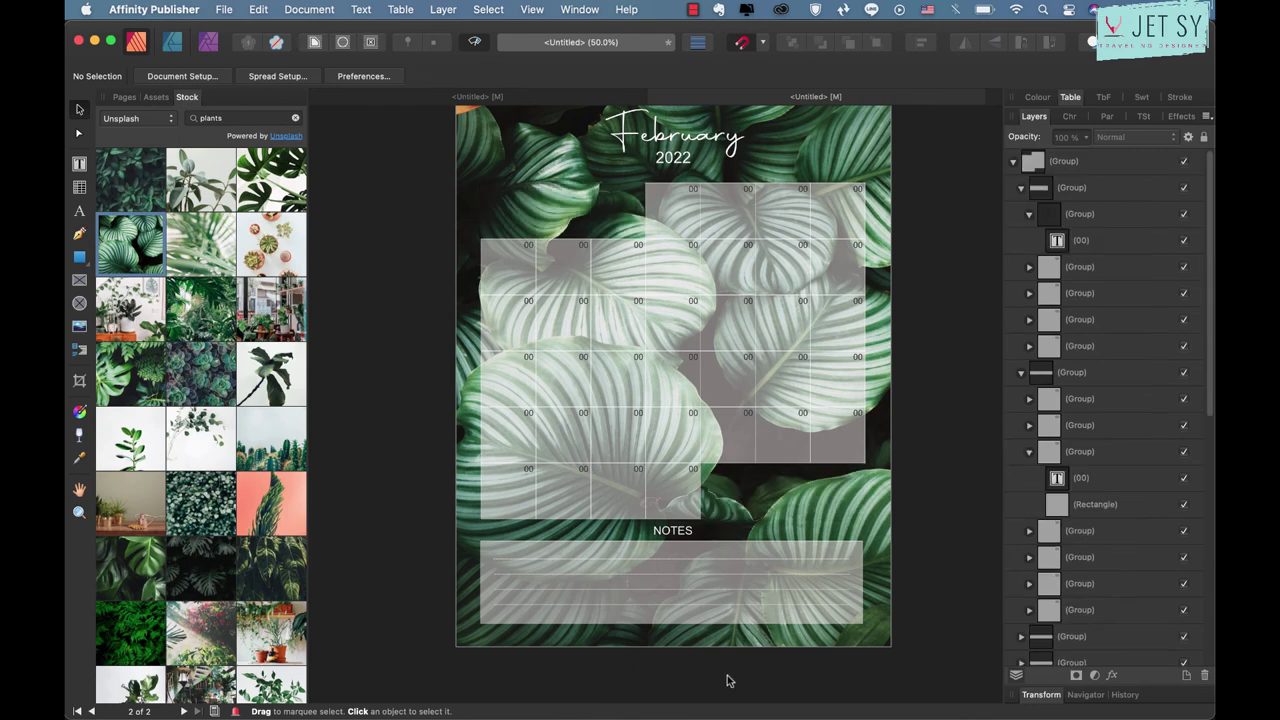
pyautogui.scroll(5, 888, 230)
pyautogui.scroll(-2, 886, 210)
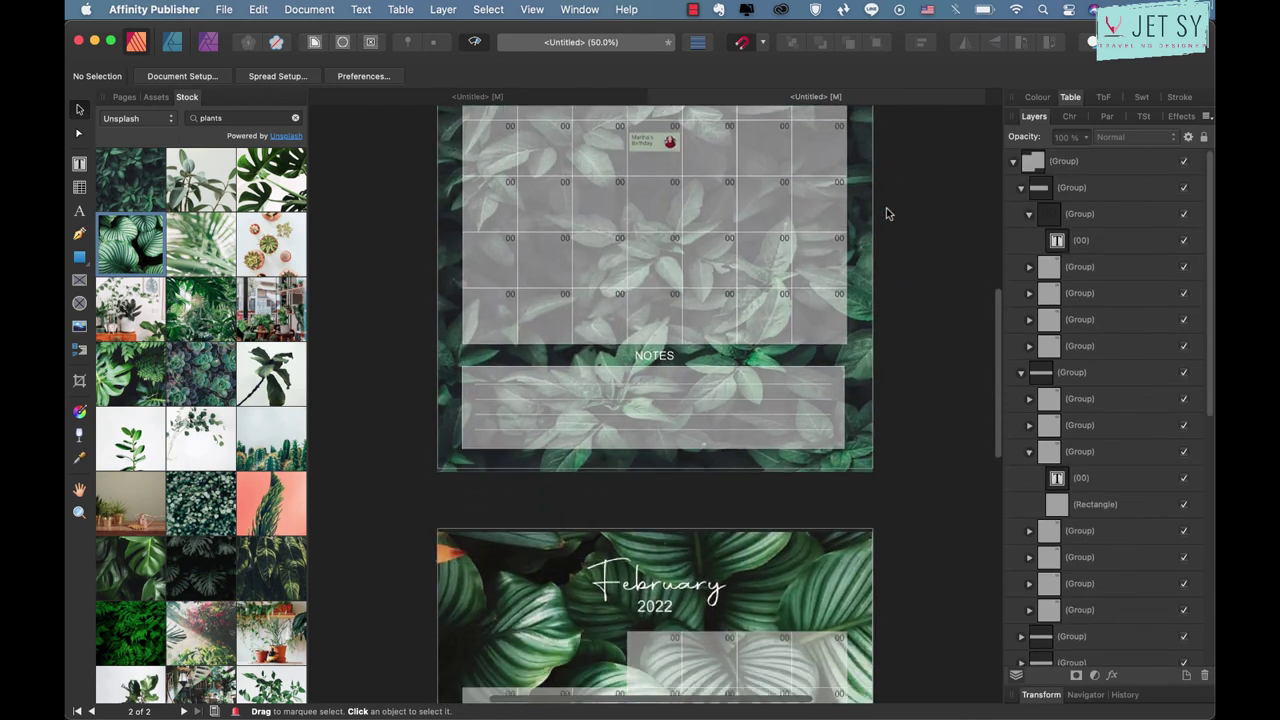
pyautogui.scroll(-3, 886, 208)
pyautogui.scroll(-2, 886, 208)
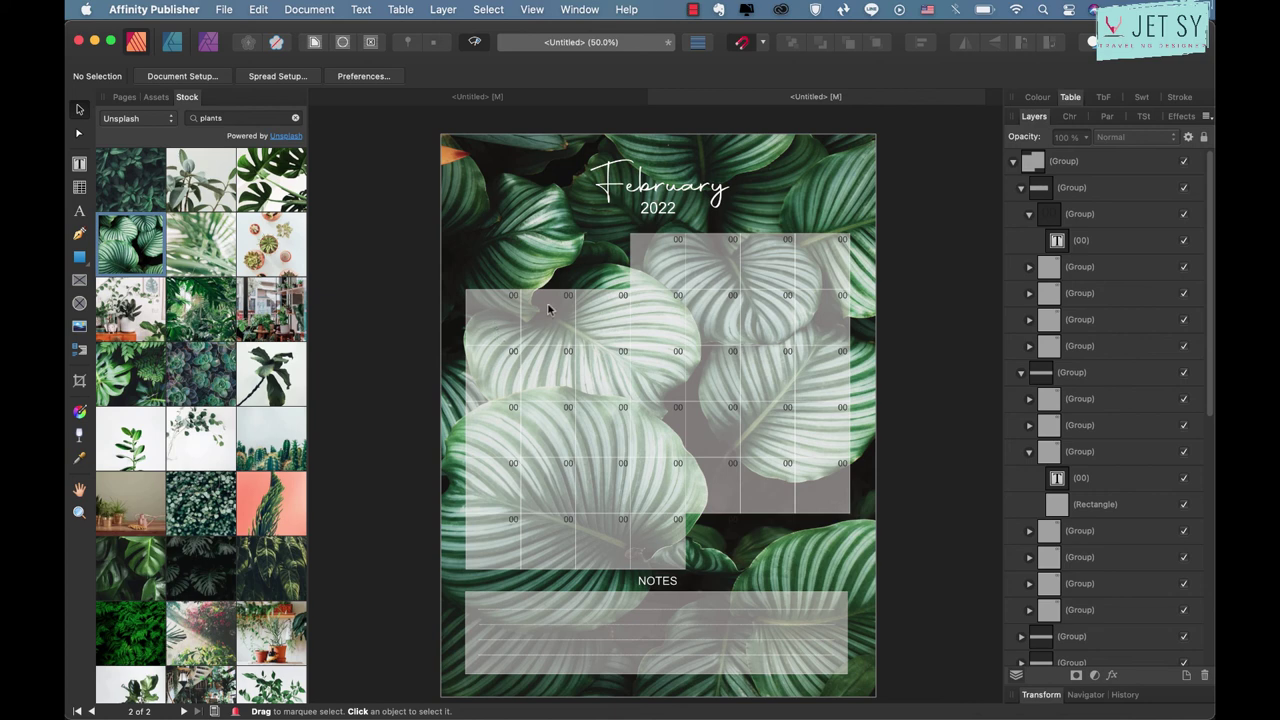
pyautogui.scroll(-2, 821, 486)
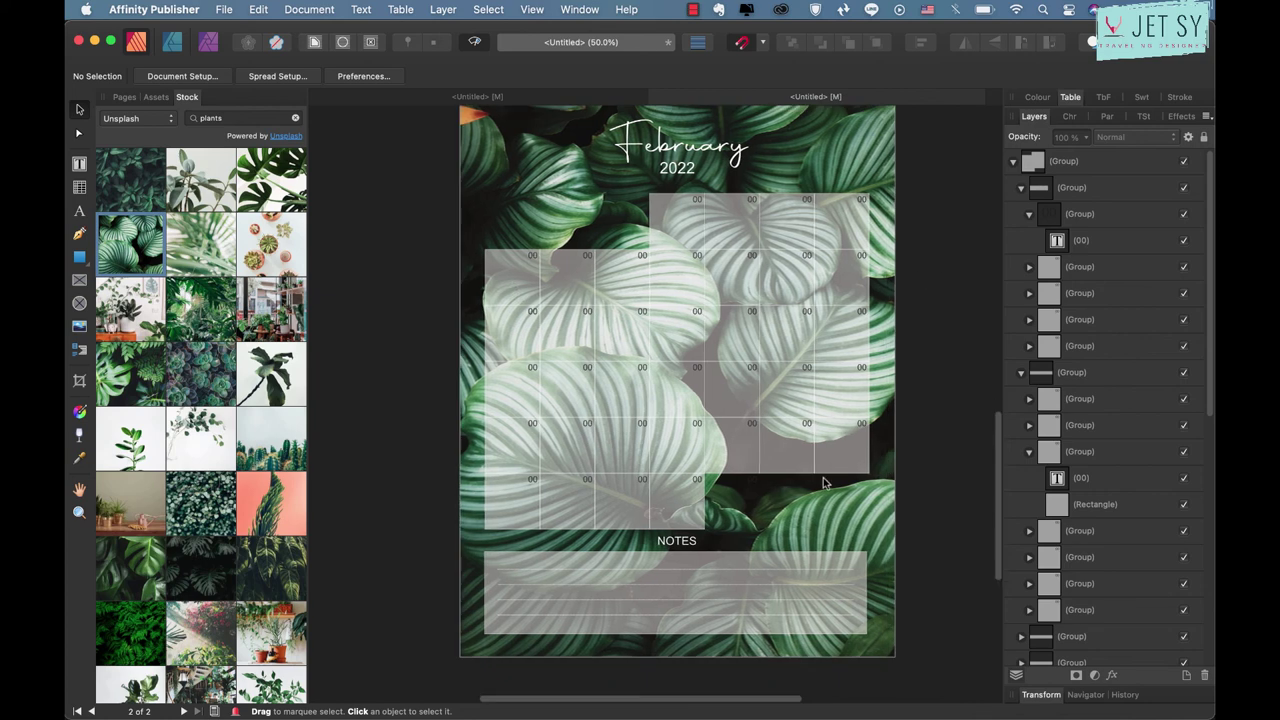
pyautogui.scroll(2, 823, 483)
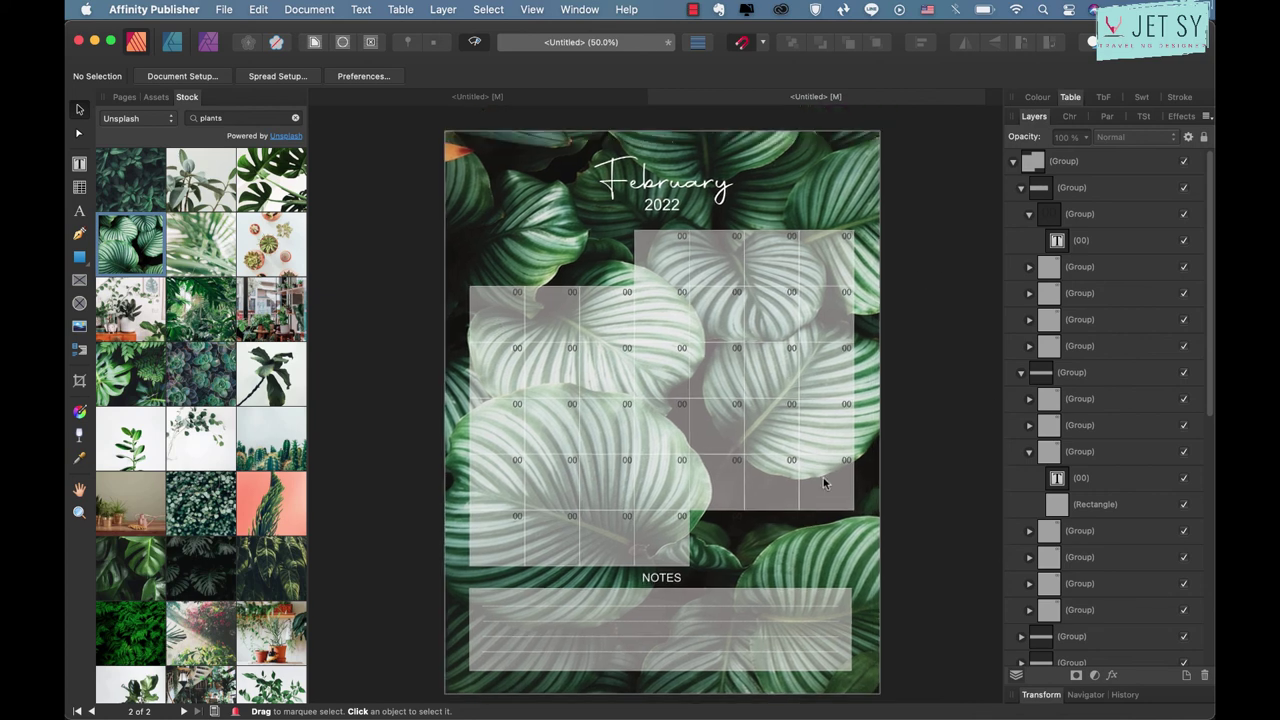